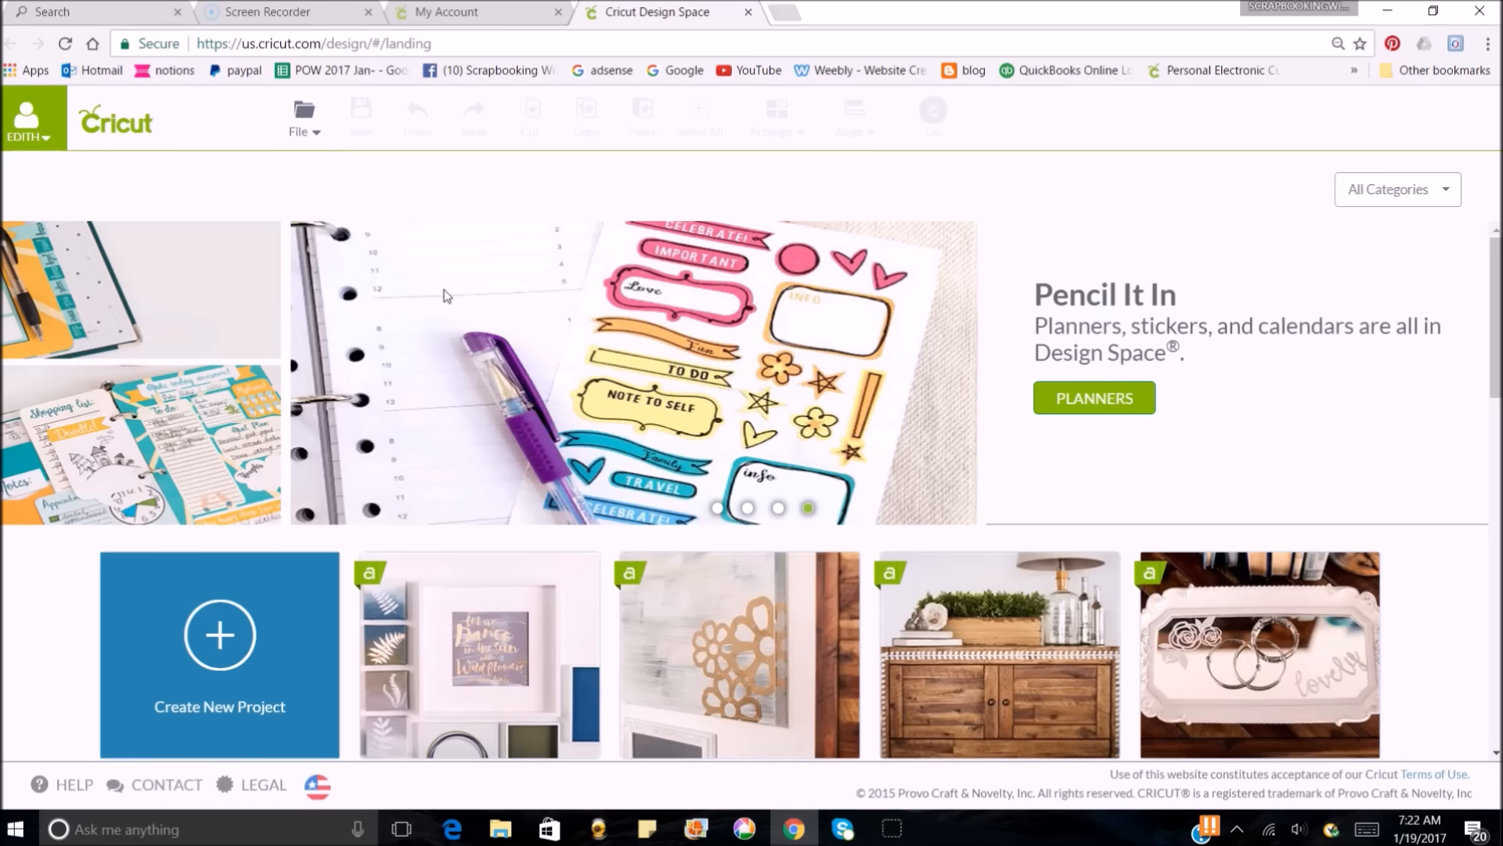
# - Start a new project and insert the Candy Hearts image with the words "cutie" and "sweet" from the image library
pyautogui.click(222, 646)
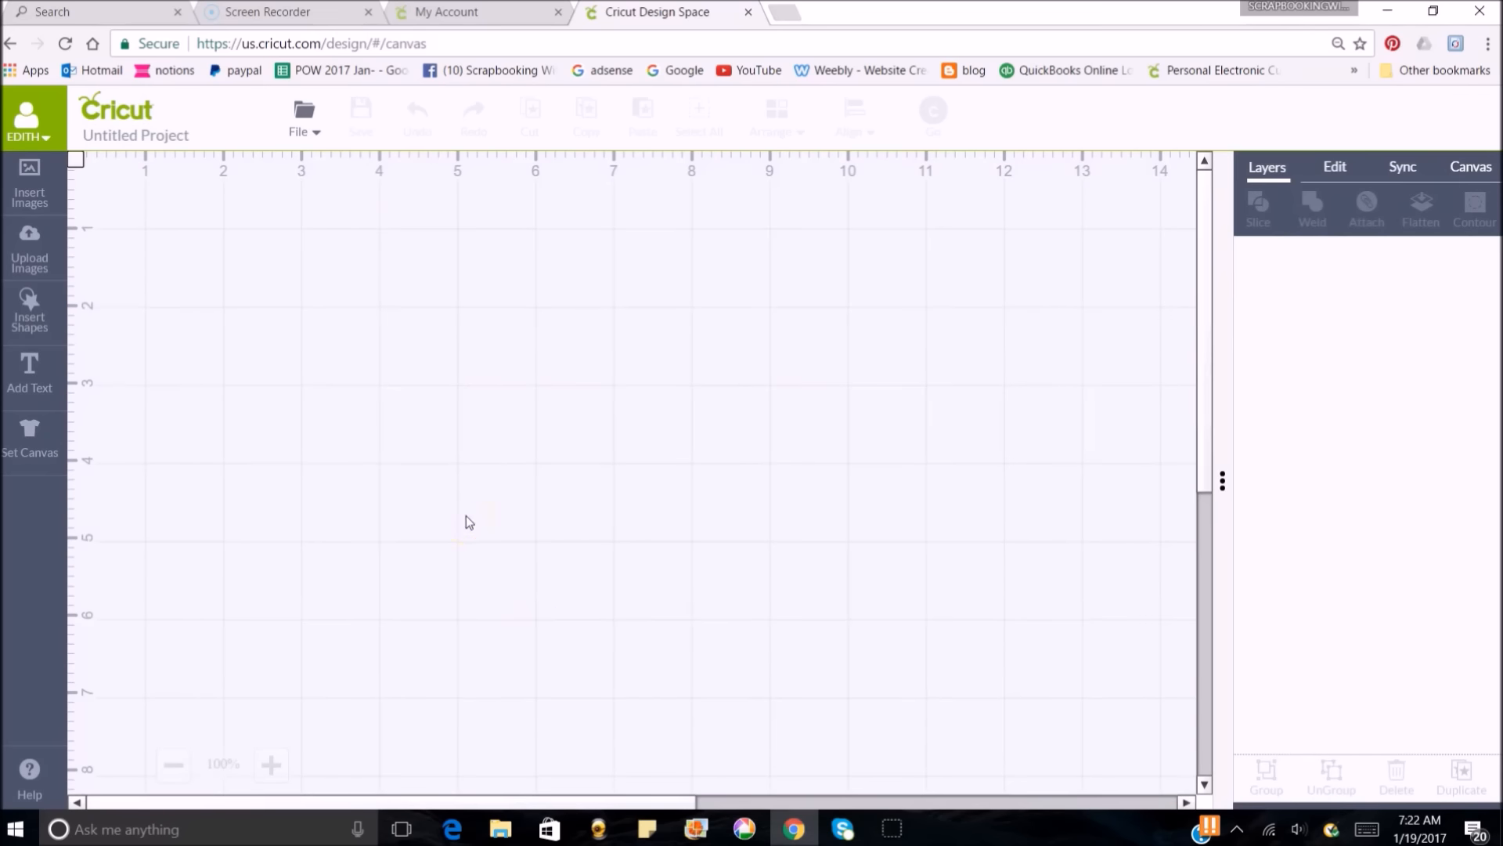
pyautogui.click(32, 197)
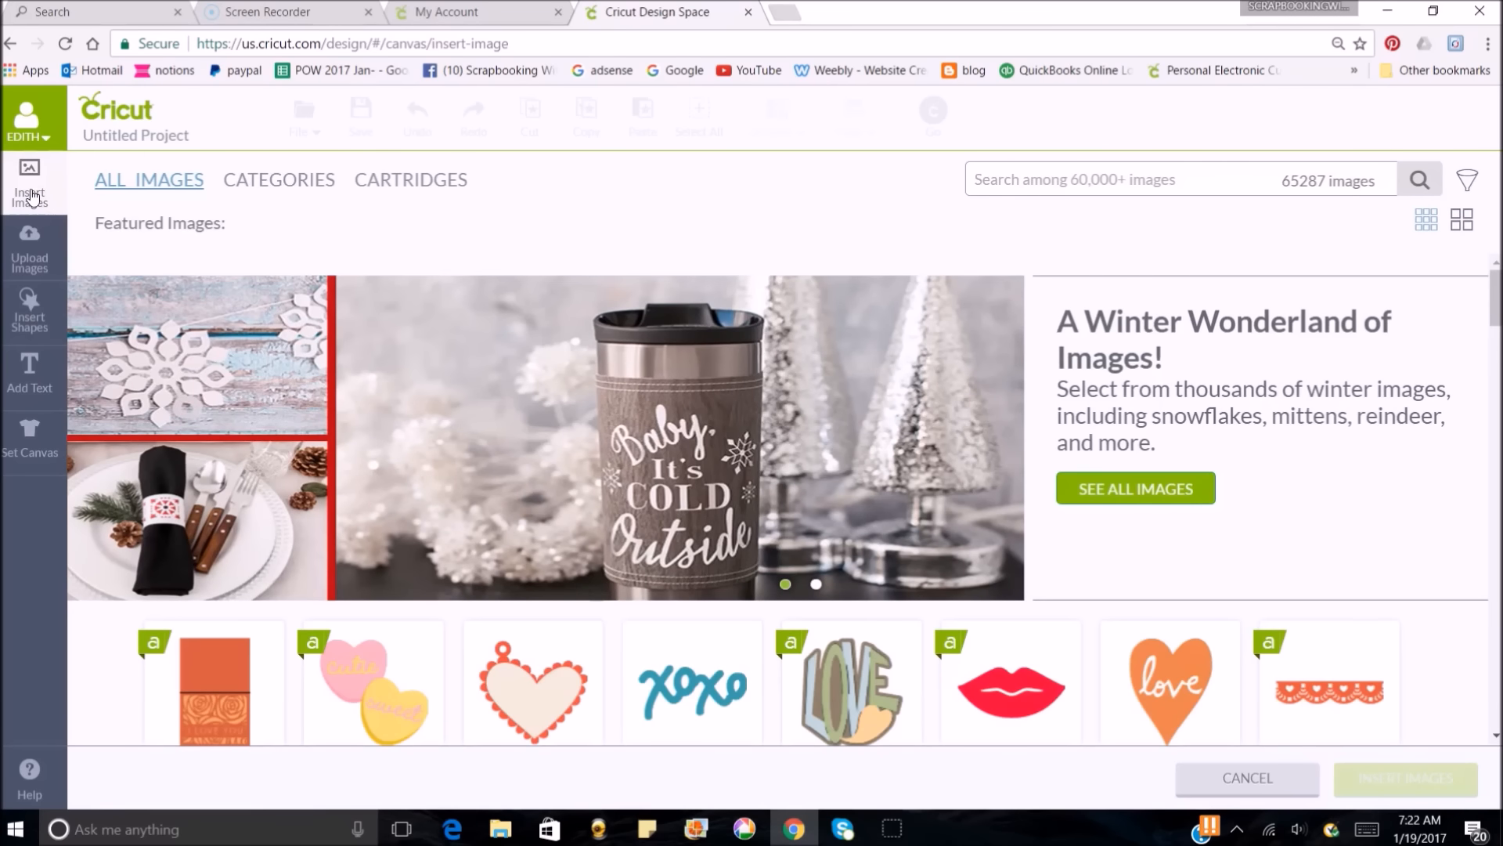
pyautogui.scroll(-3, 505, 347)
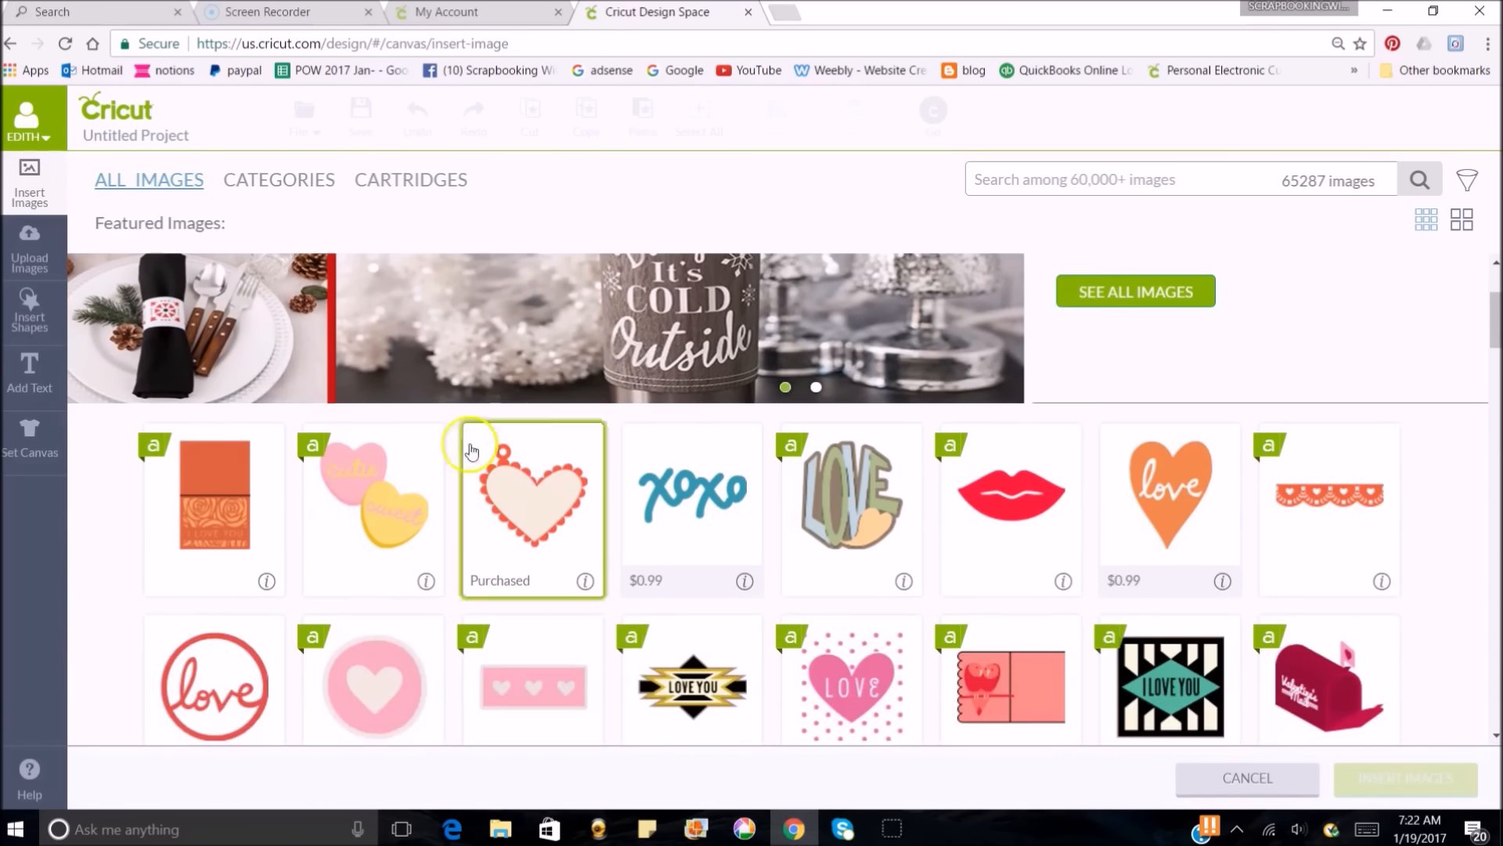
pyautogui.click(373, 531)
pyautogui.click(1419, 783)
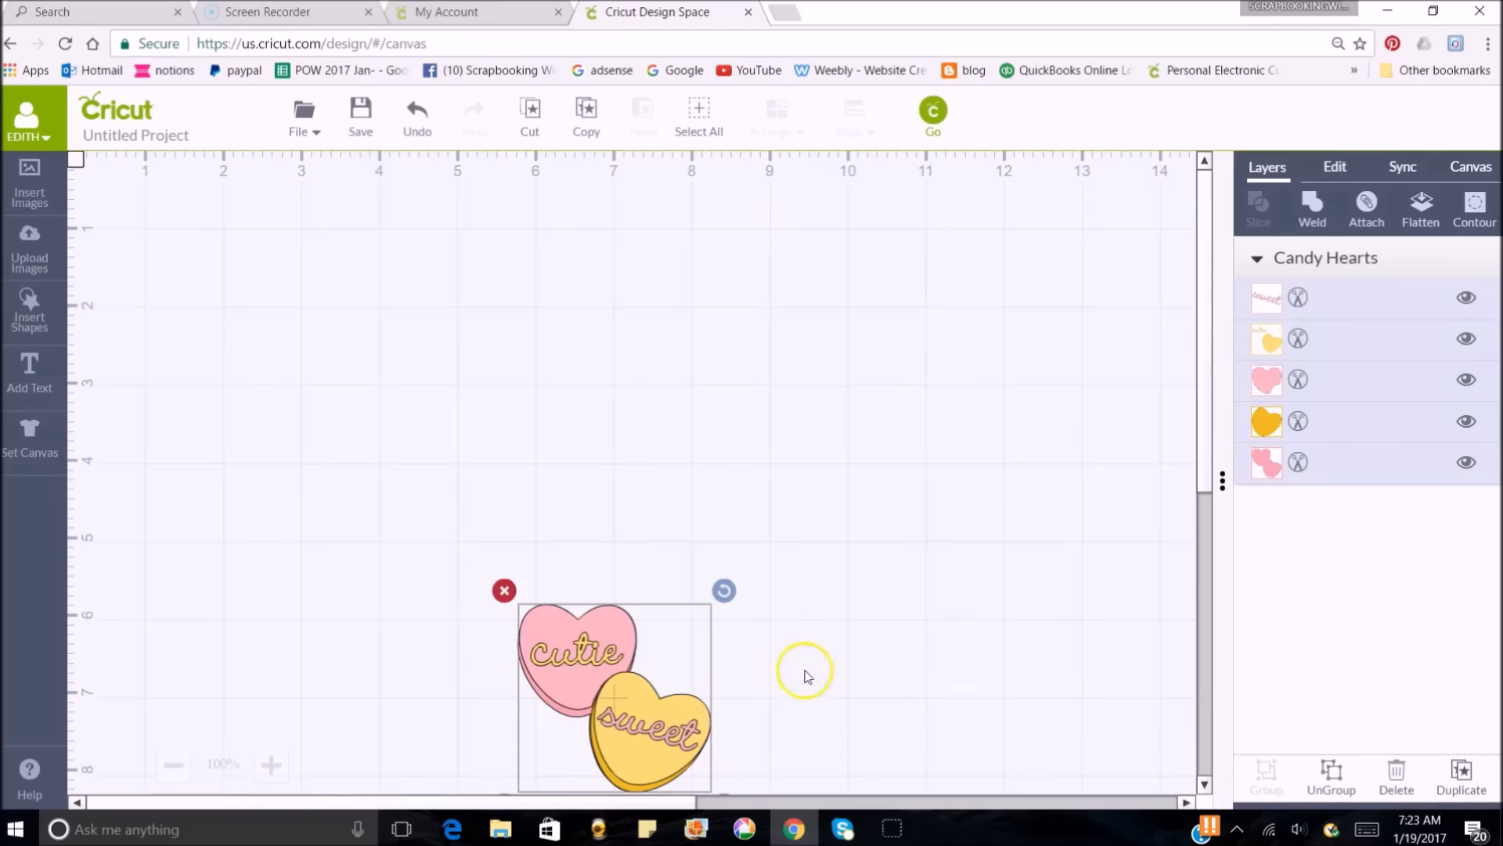
# - Move the candy hearts near the canvas's upper-left area and enlarge them to about 4.25 in wide
pyautogui.moveTo(636, 652); pyautogui.dragTo(443, 337)
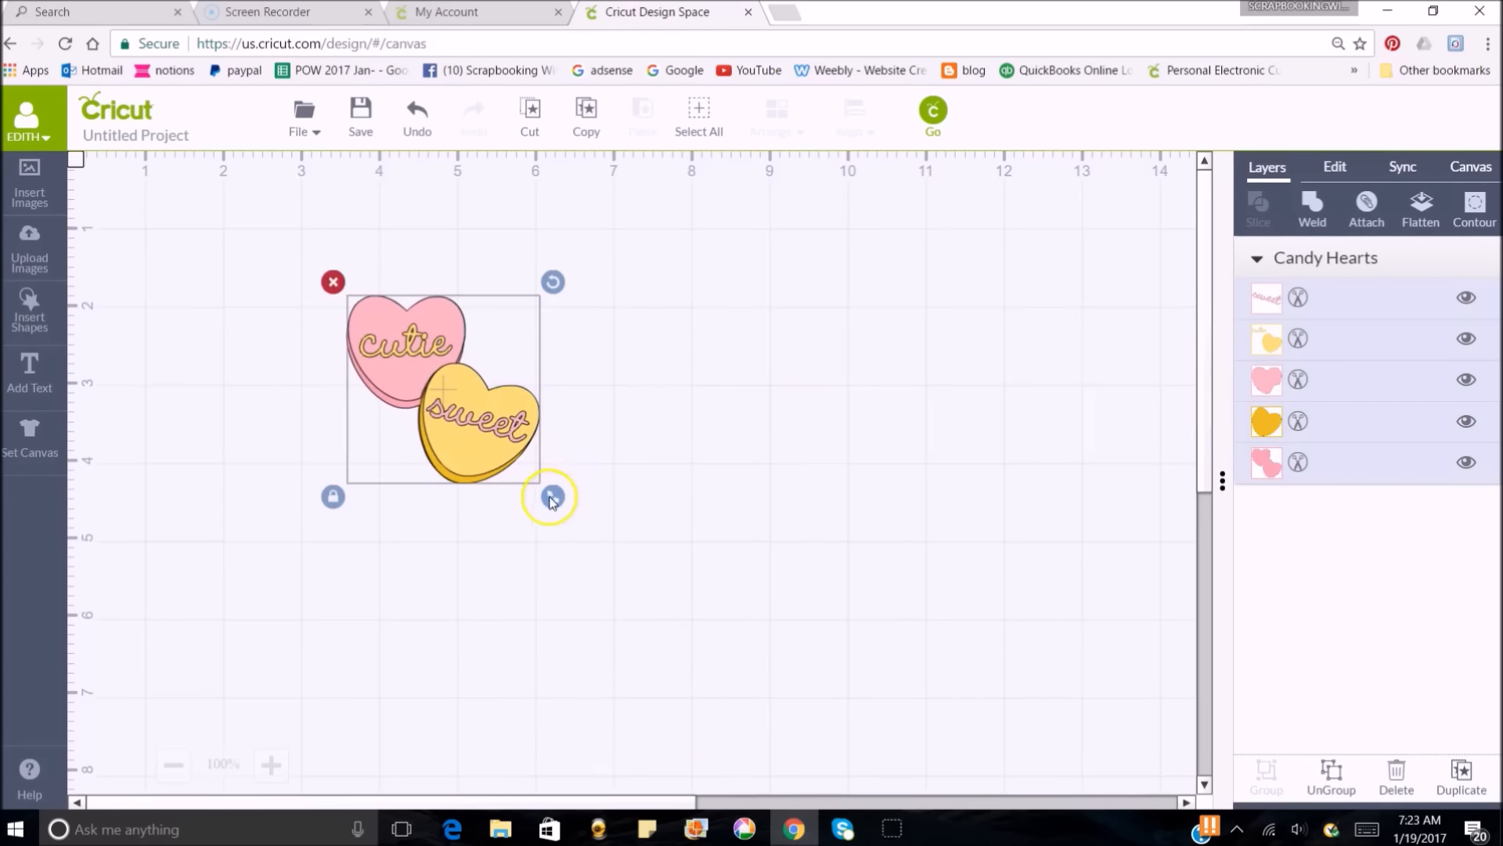
pyautogui.moveTo(552, 499); pyautogui.dragTo(432, 413)
pyautogui.moveTo(608, 589); pyautogui.dragTo(612, 607)
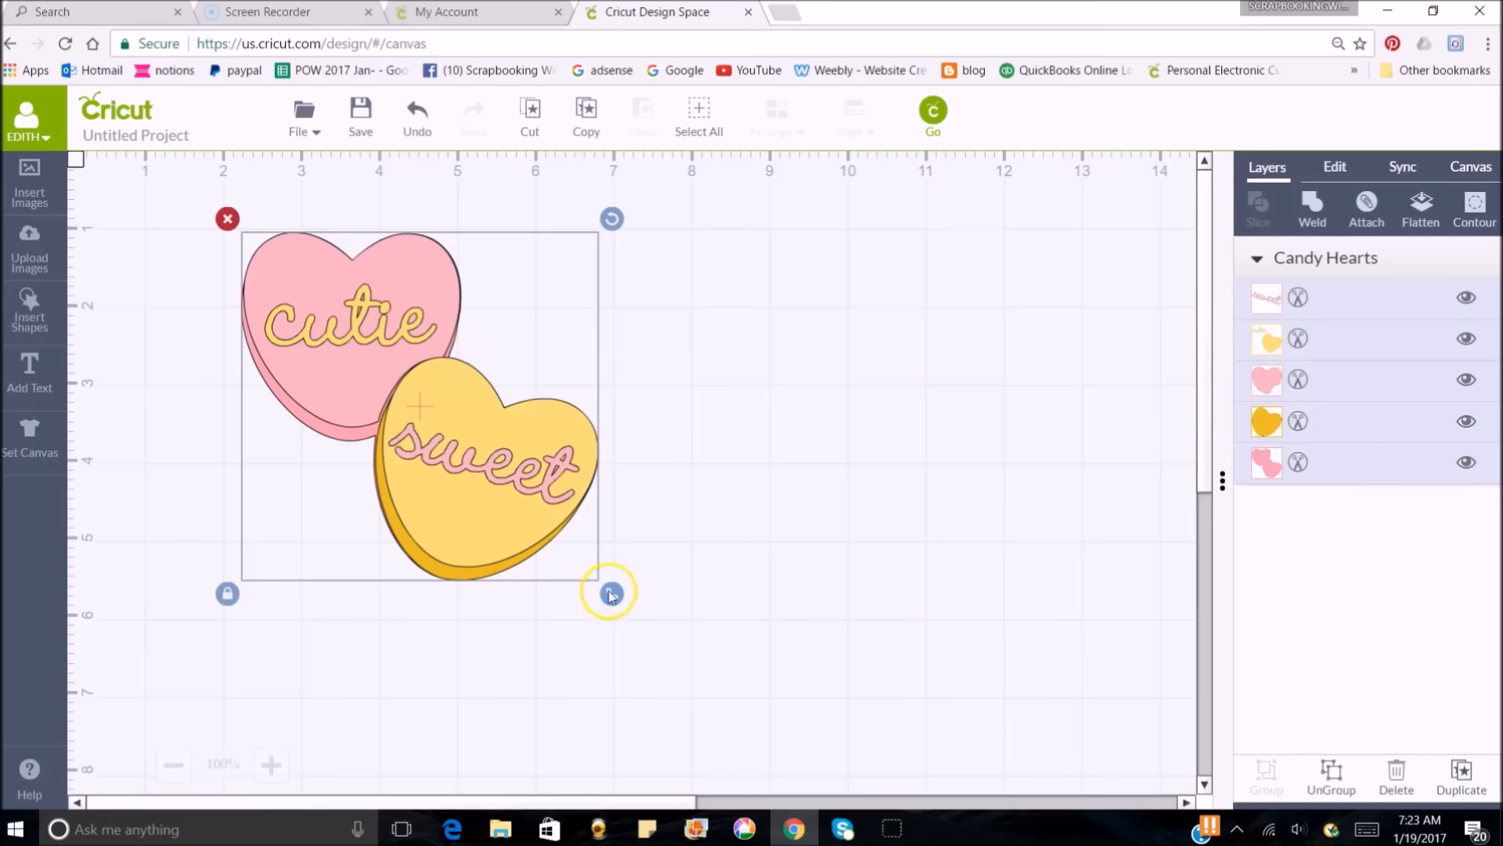
pyautogui.moveTo(616, 597); pyautogui.dragTo(598, 573)
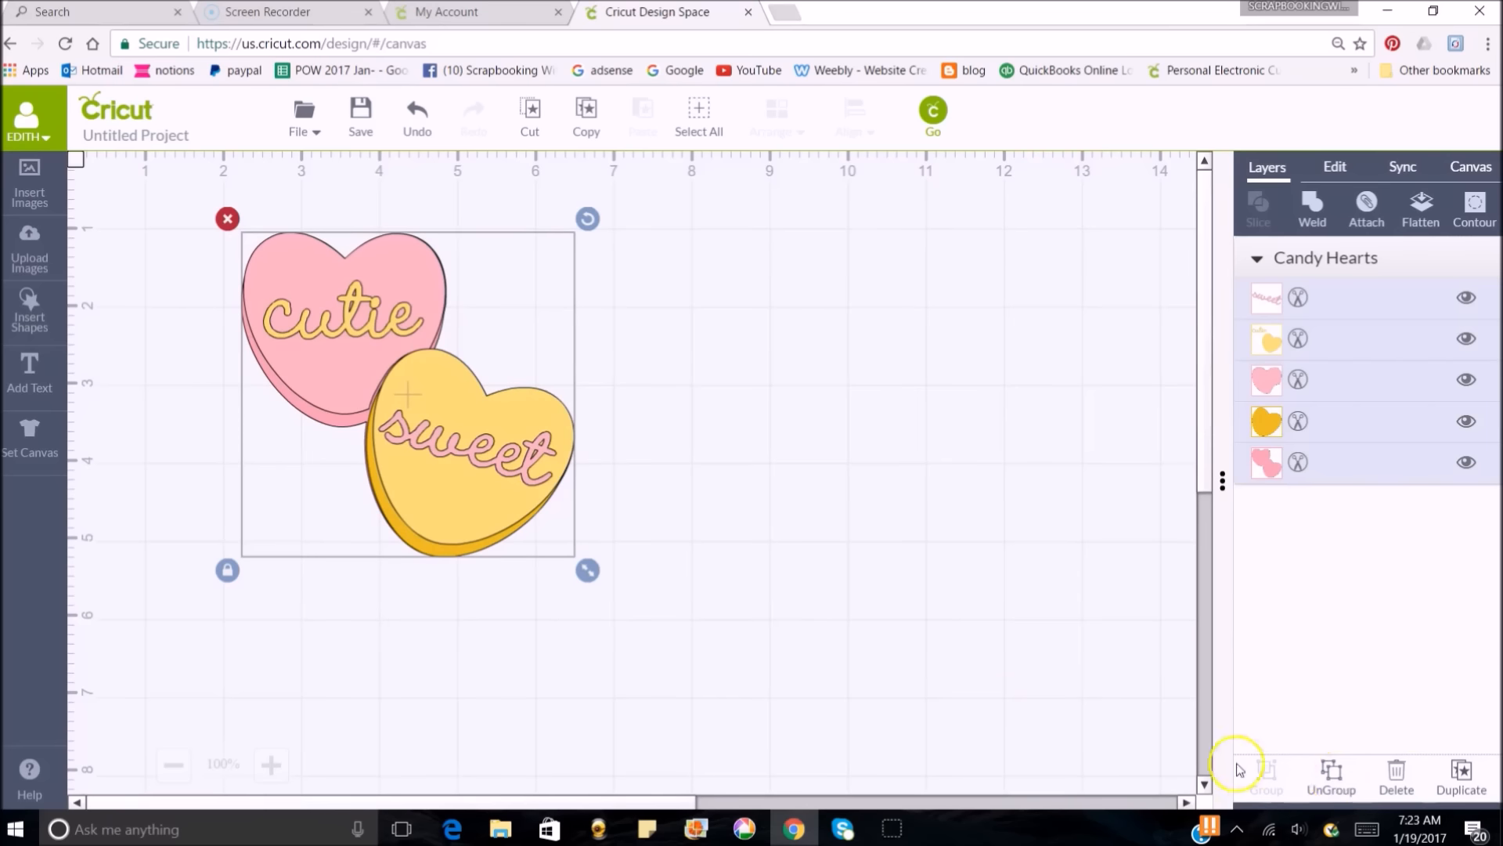
# - Ungroup the candy hearts and spread the word and heart layers apart across the canvas
pyautogui.click(1338, 783)
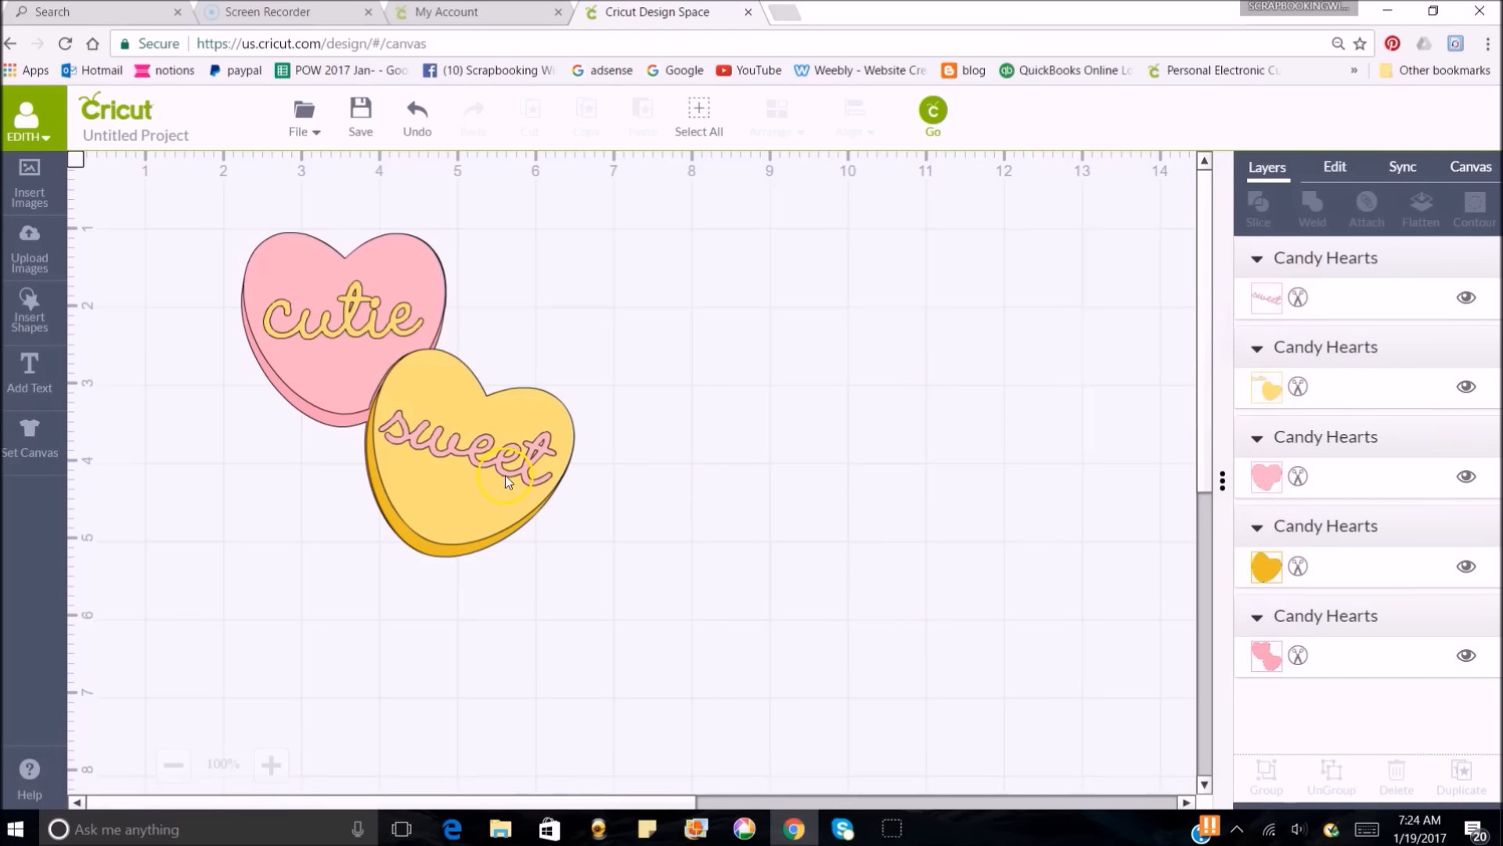
pyautogui.moveTo(435, 445); pyautogui.dragTo(729, 256)
pyautogui.moveTo(408, 408); pyautogui.dragTo(864, 496)
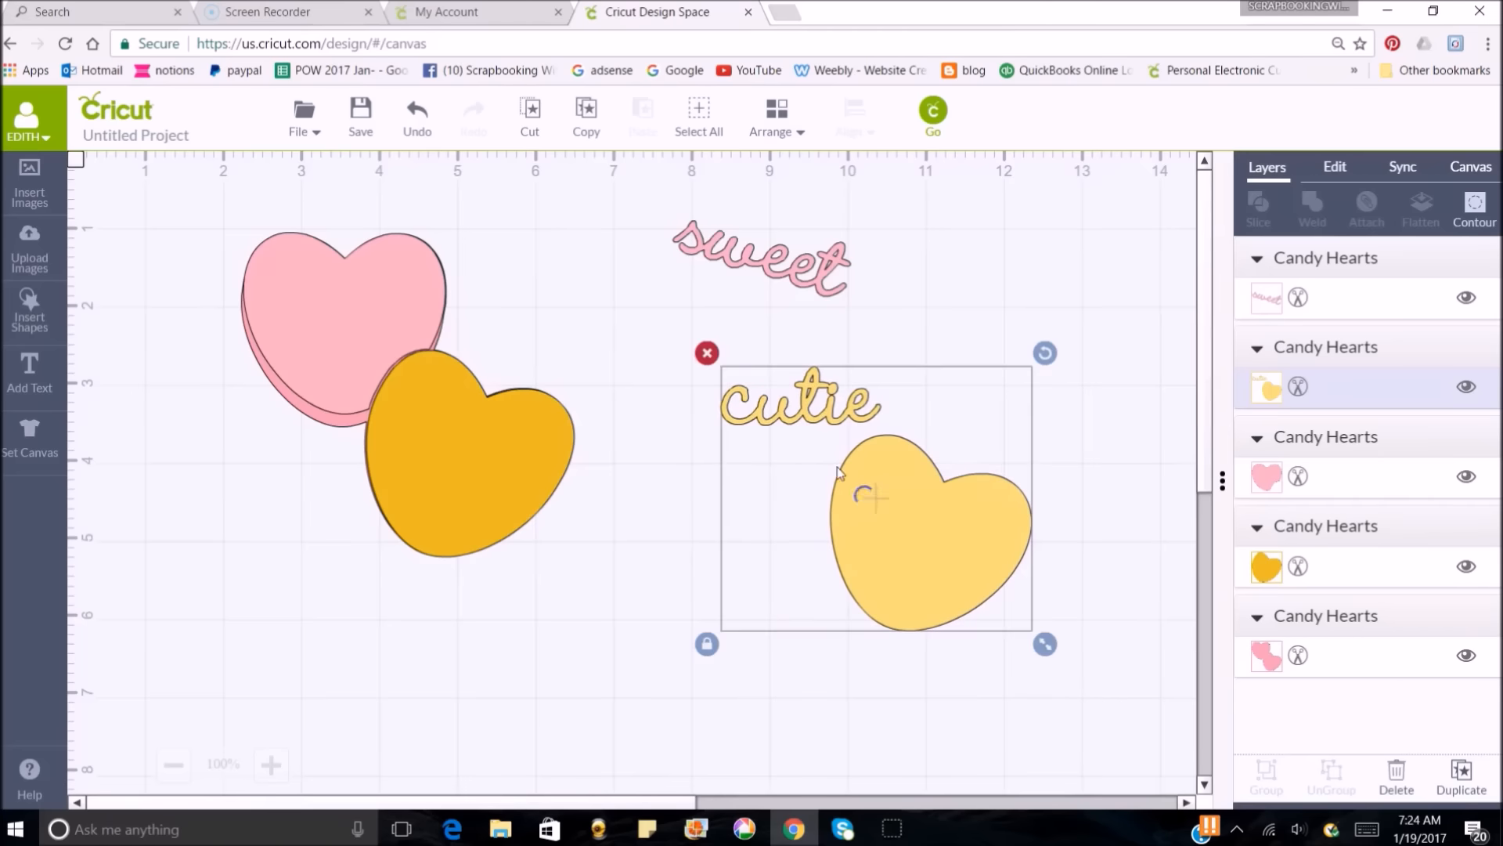
pyautogui.moveTo(355, 343); pyautogui.dragTo(208, 530)
pyautogui.moveTo(422, 482); pyautogui.dragTo(489, 711)
pyautogui.moveTo(402, 352); pyautogui.dragTo(355, 316)
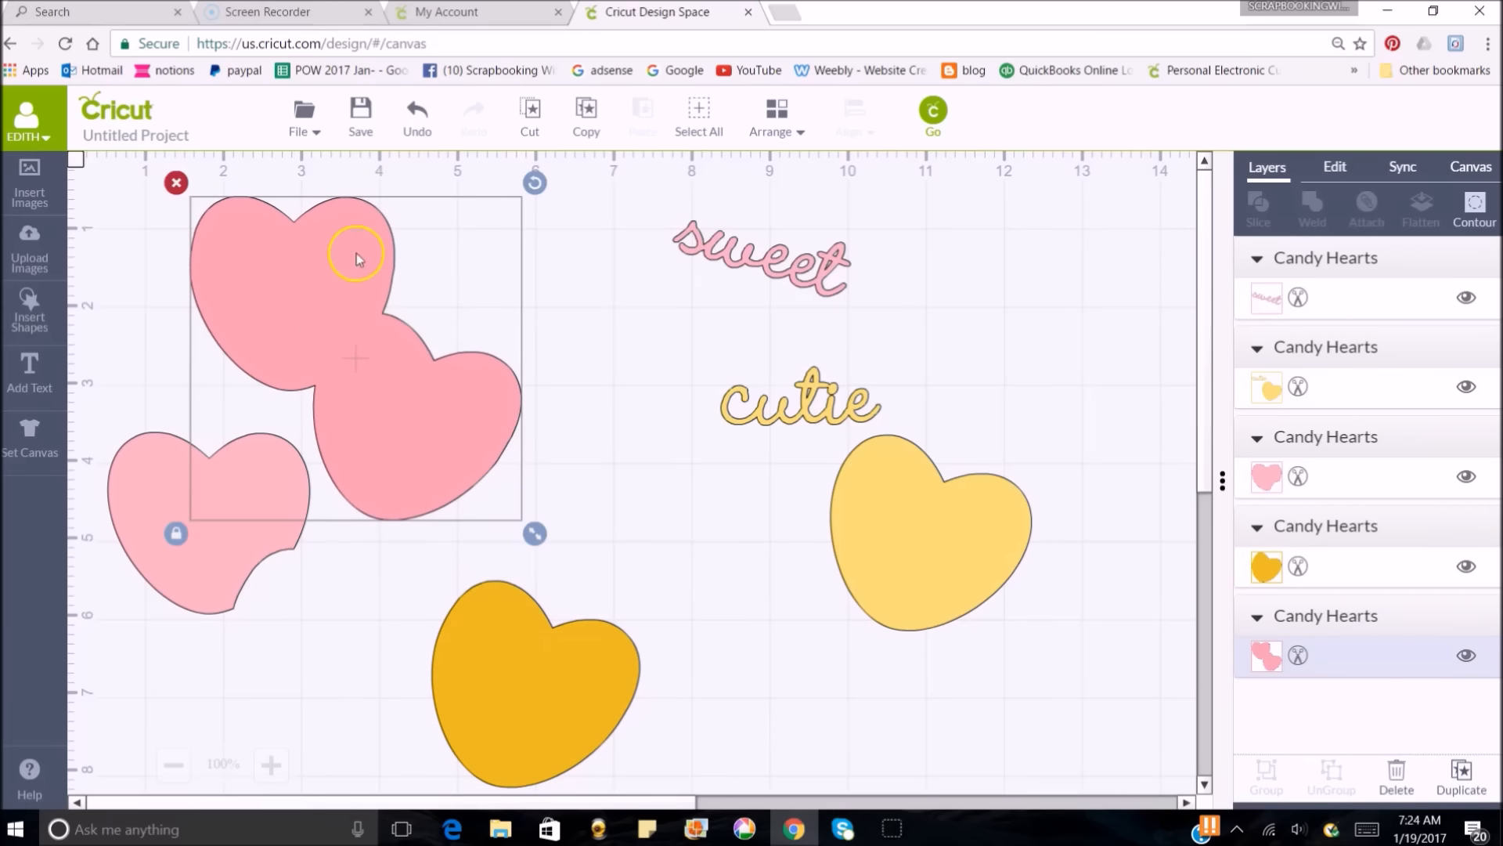
# - Gather the orange heart, the light pink heart and the pink double-heart base together at the canvas's left edge
pyautogui.moveTo(520, 661); pyautogui.dragTo(274, 345)
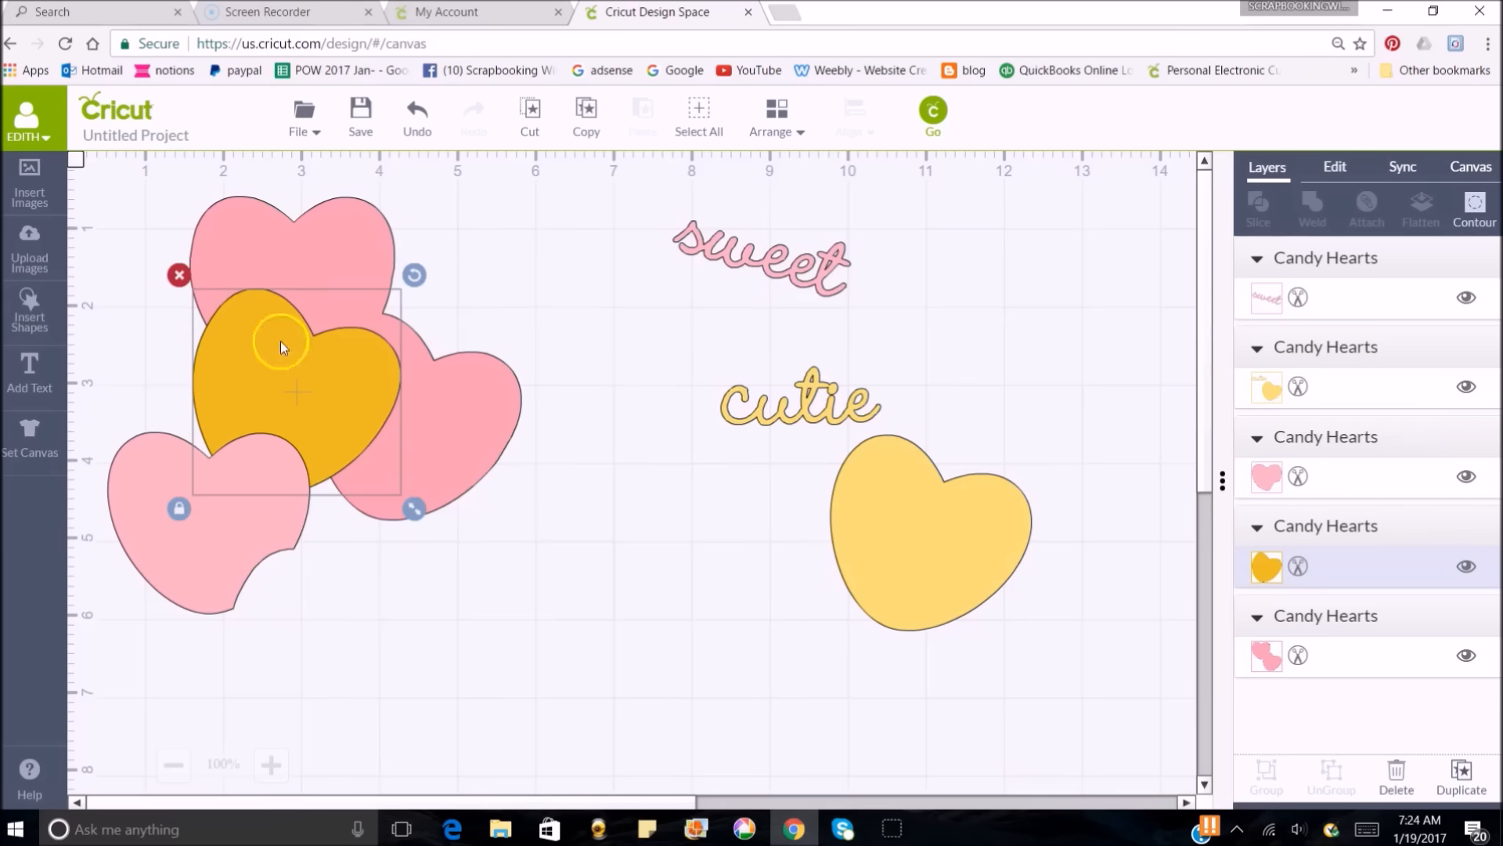
pyautogui.moveTo(332, 251); pyautogui.dragTo(267, 233)
pyautogui.moveTo(287, 432); pyautogui.dragTo(260, 417)
pyautogui.moveTo(269, 362); pyautogui.dragTo(207, 321)
# - Delete the "sweet" word layer and shift the yellow heart layer with "cutie" toward the middle of the canvas
pyautogui.moveTo(771, 264); pyautogui.dragTo(632, 248)
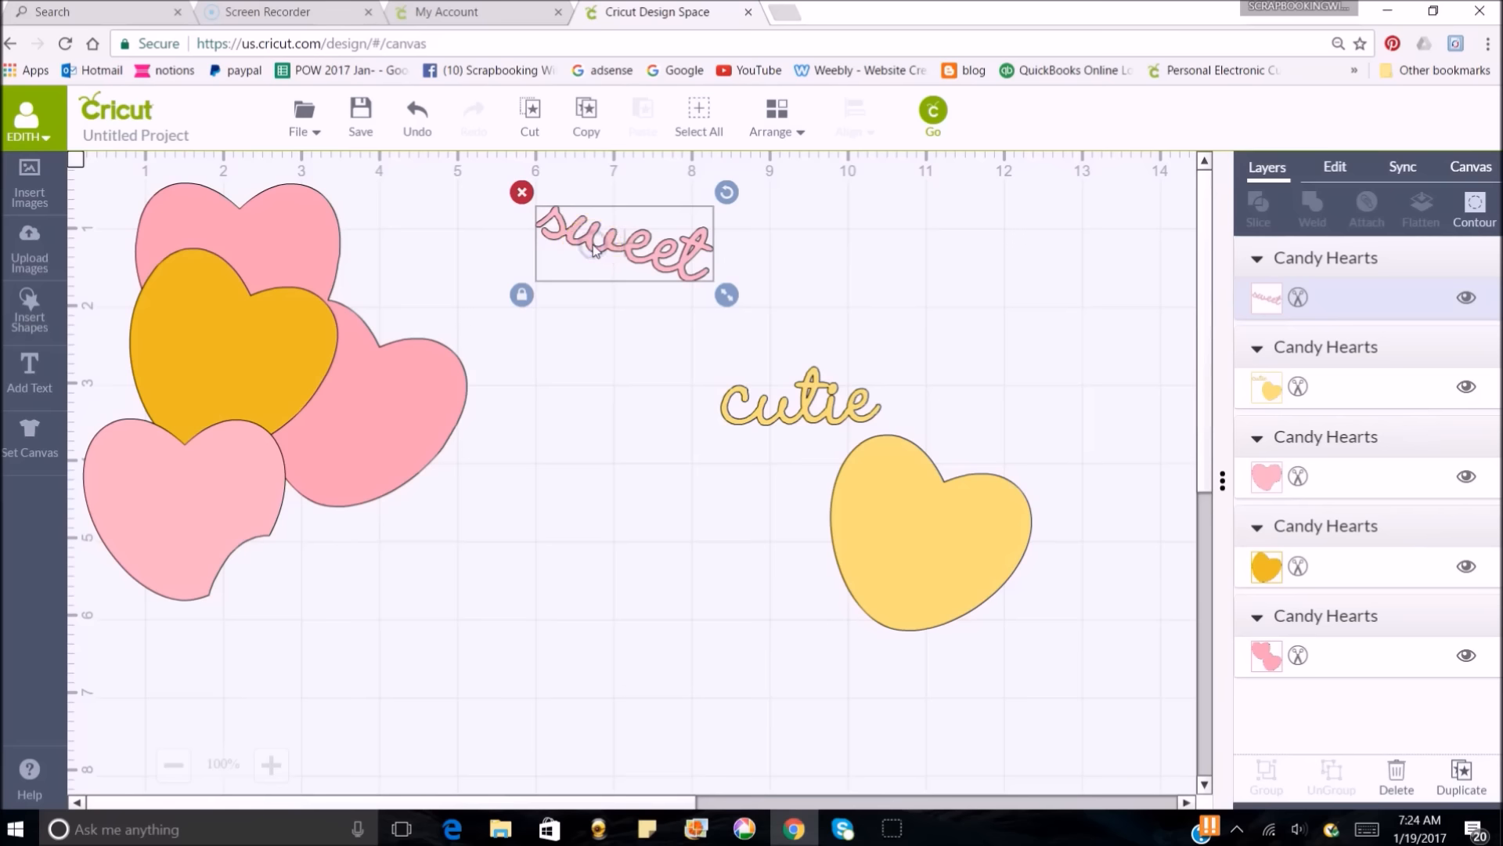
pyautogui.click(523, 193)
pyautogui.moveTo(881, 485); pyautogui.dragTo(826, 397)
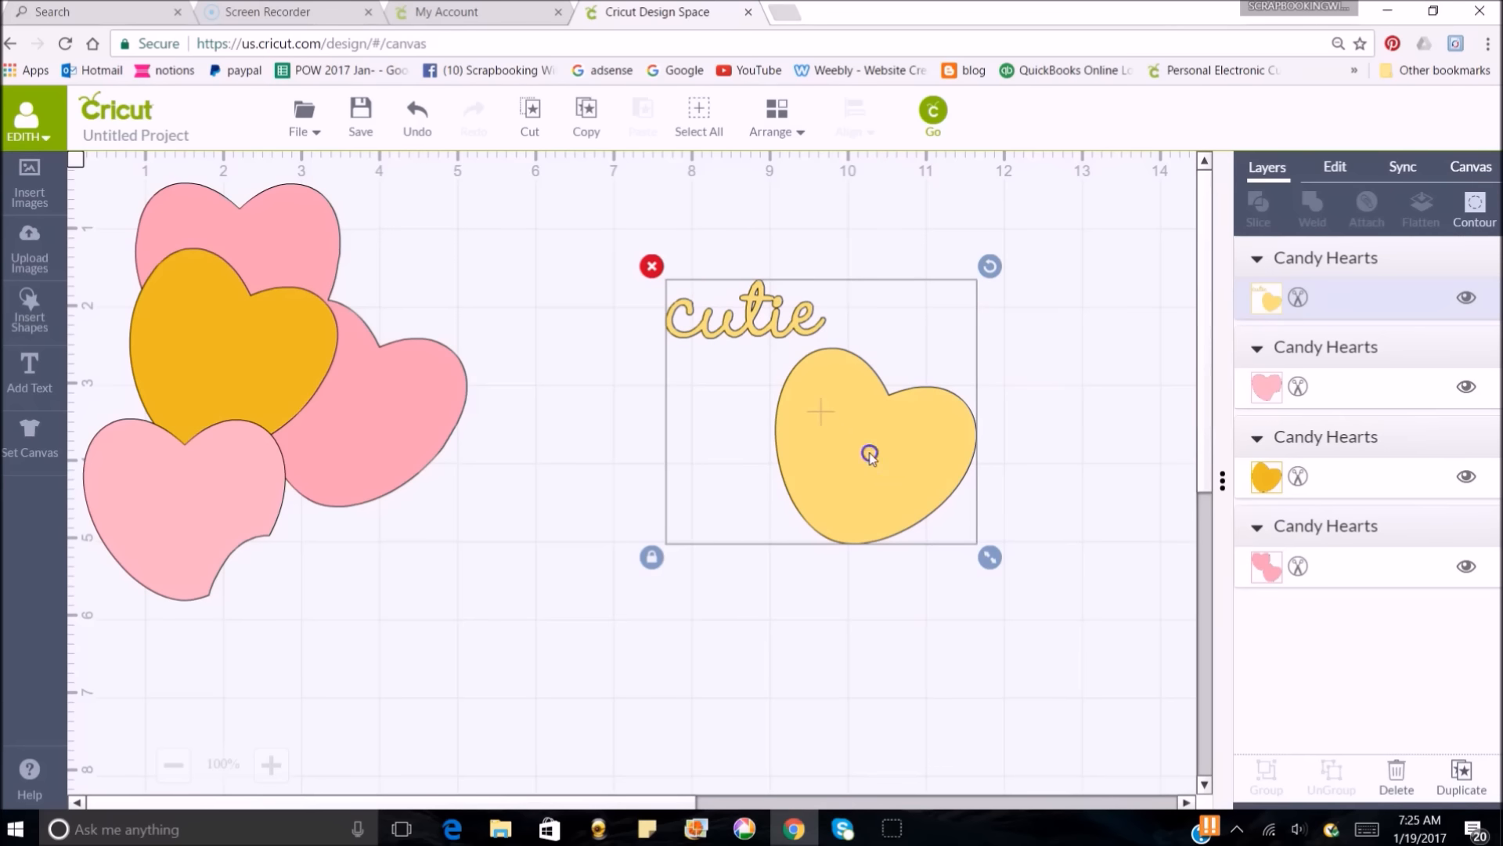
pyautogui.moveTo(870, 455); pyautogui.dragTo(873, 479)
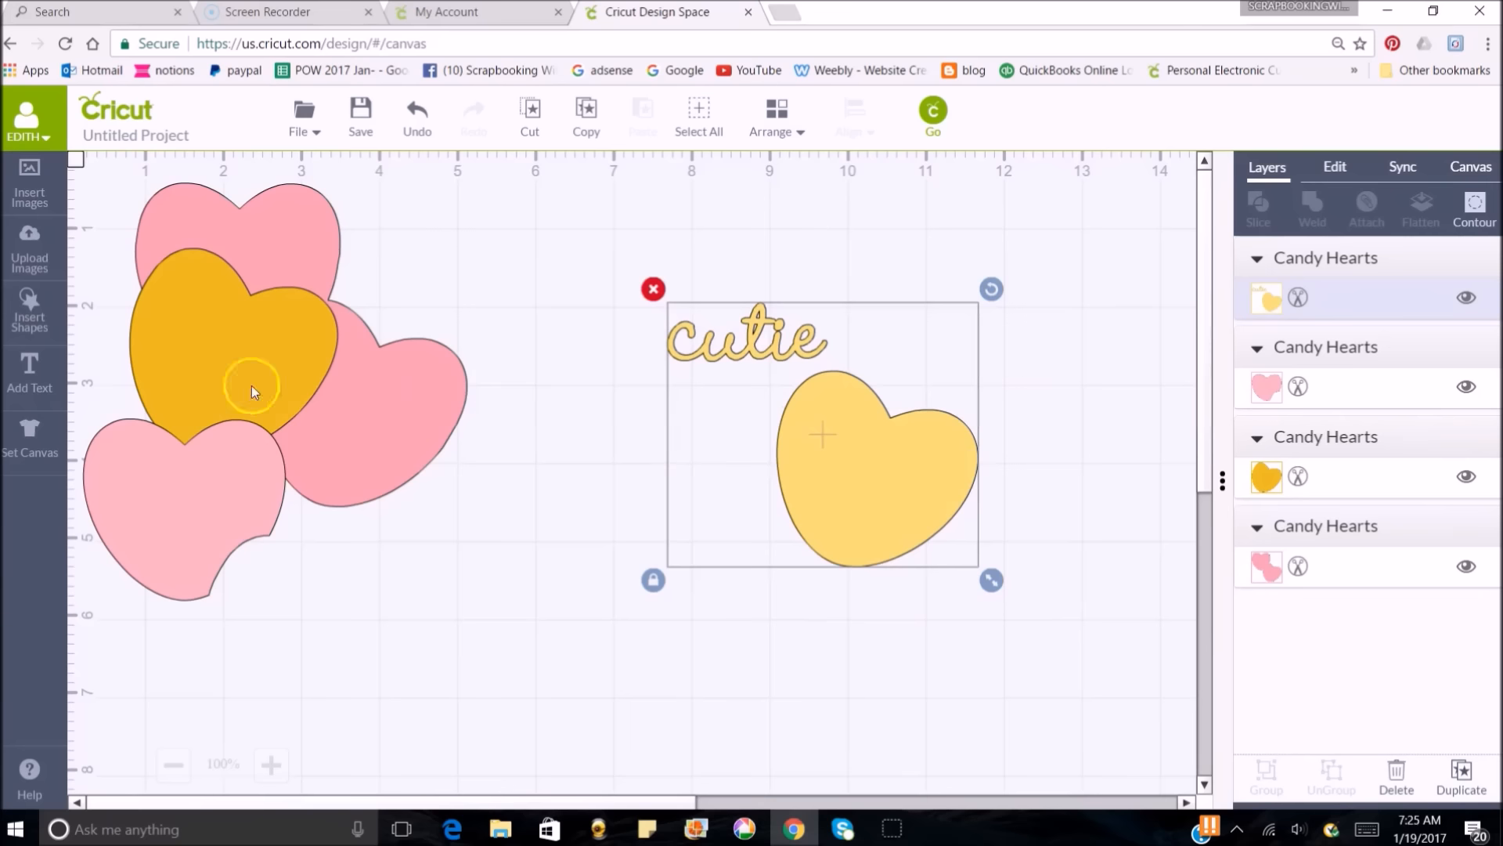
# - Insert a square, place it over the word "cutie" clear of the yellow heart, and slice it with the yellow layer
pyautogui.click(30, 317)
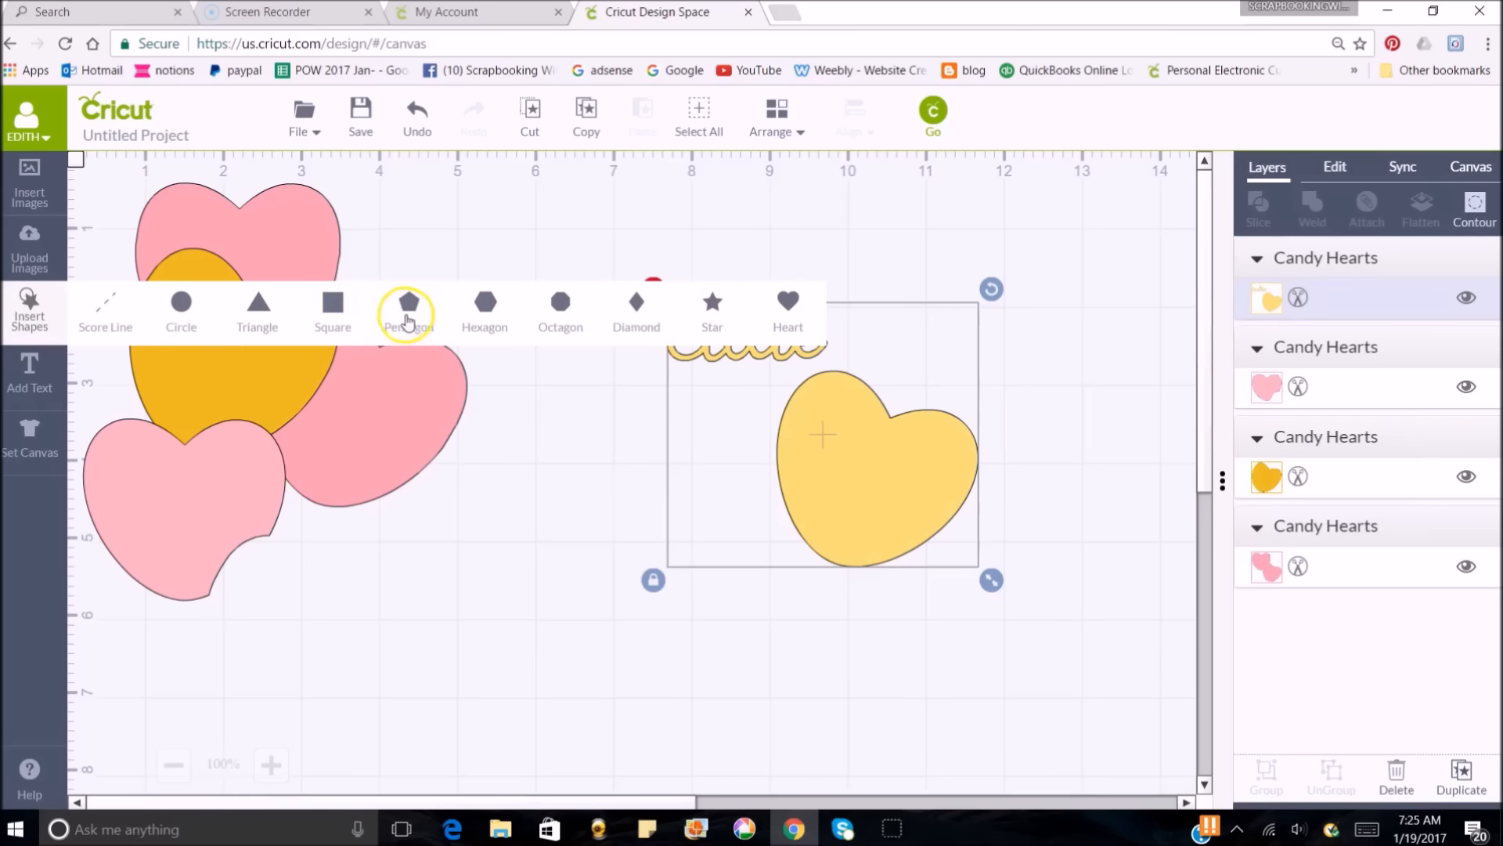
pyautogui.click(330, 305)
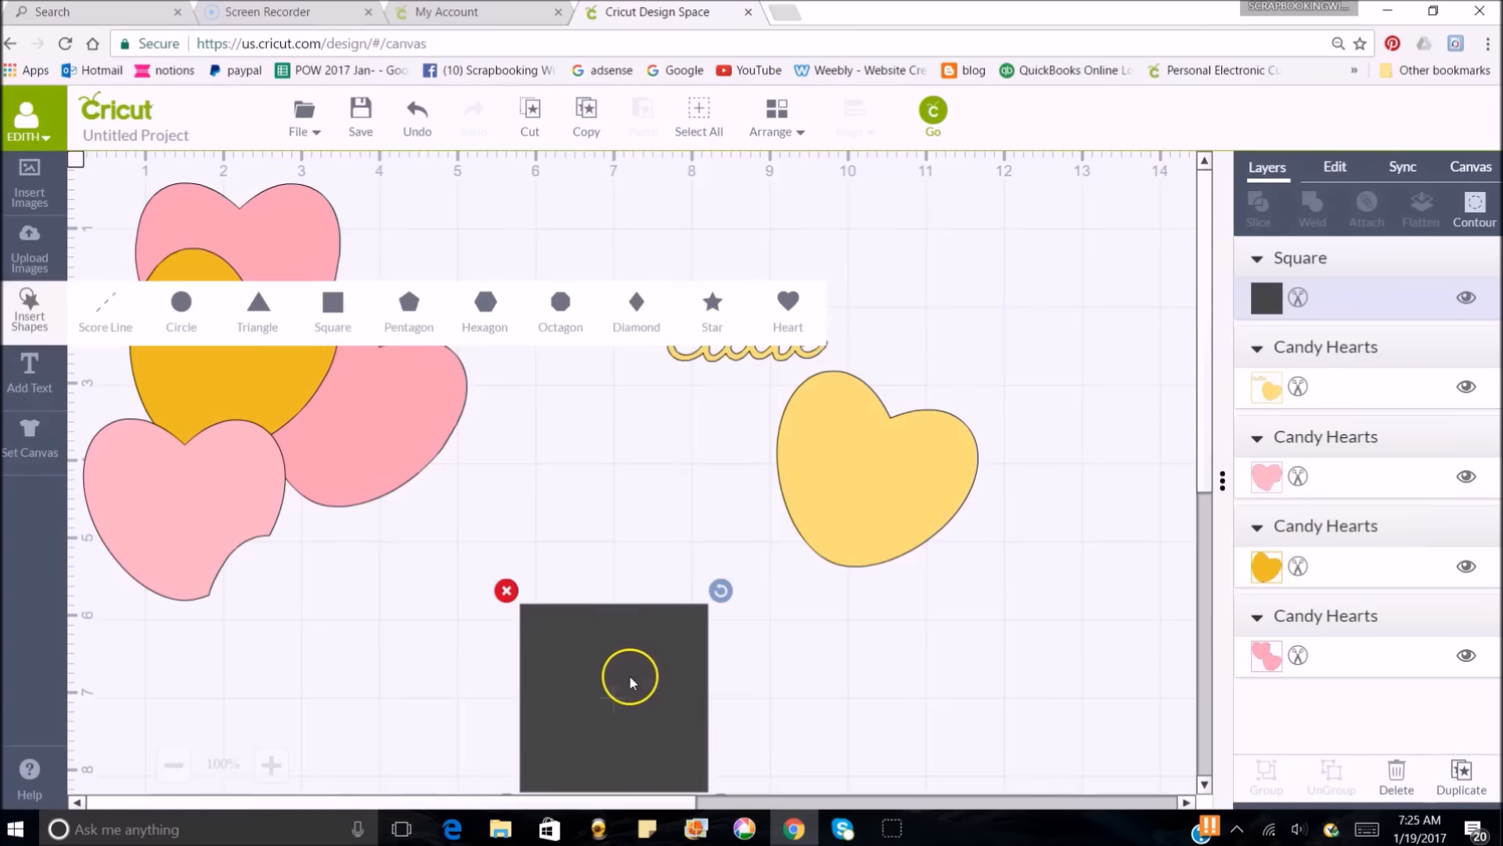
pyautogui.moveTo(631, 682); pyautogui.dragTo(768, 247)
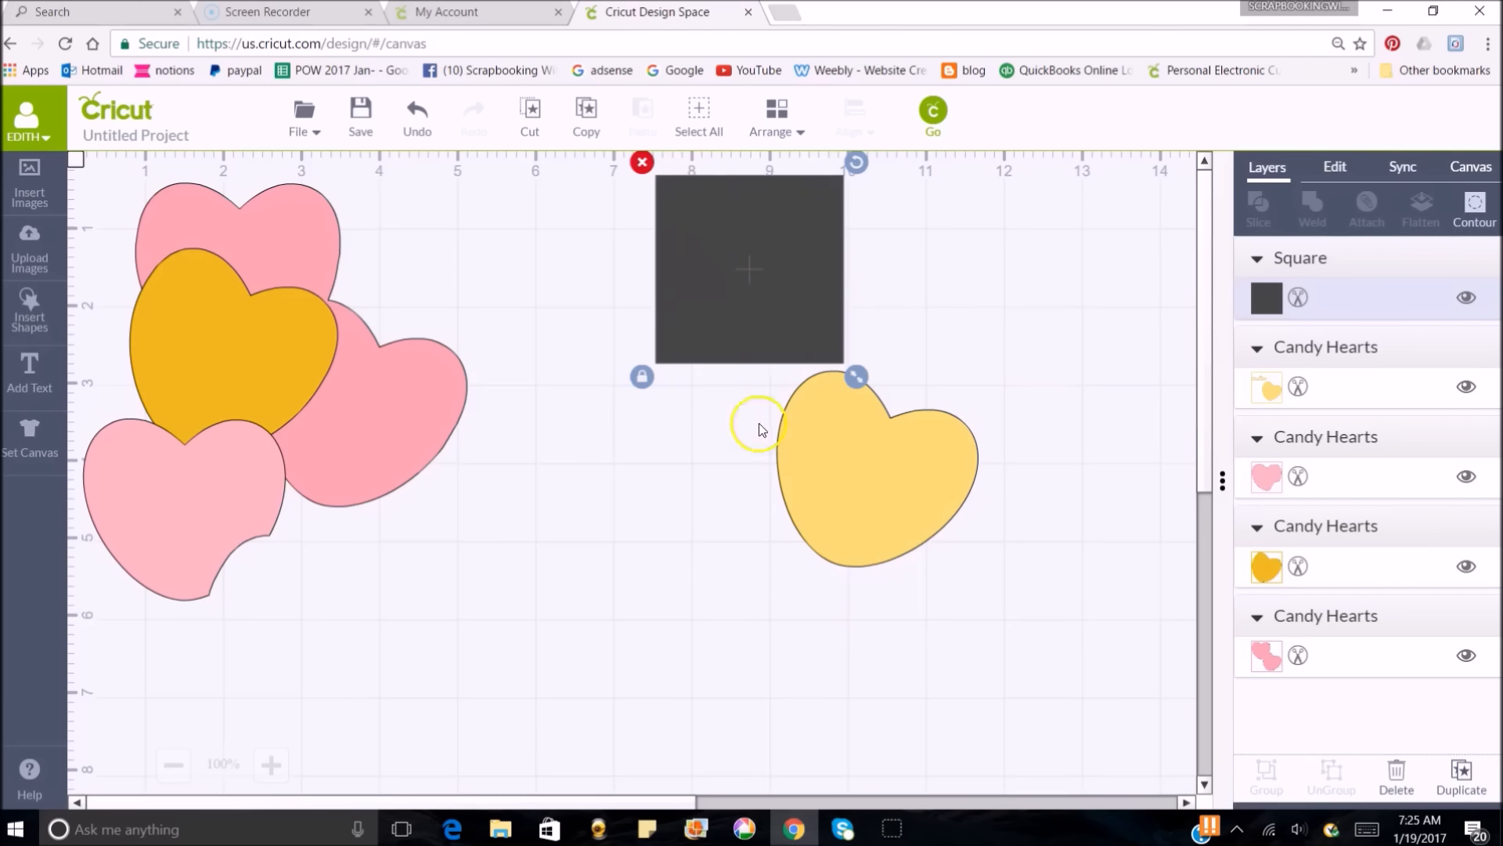
pyautogui.keyDown('shift'); pyautogui.click(852, 467); pyautogui.keyUp('shift')
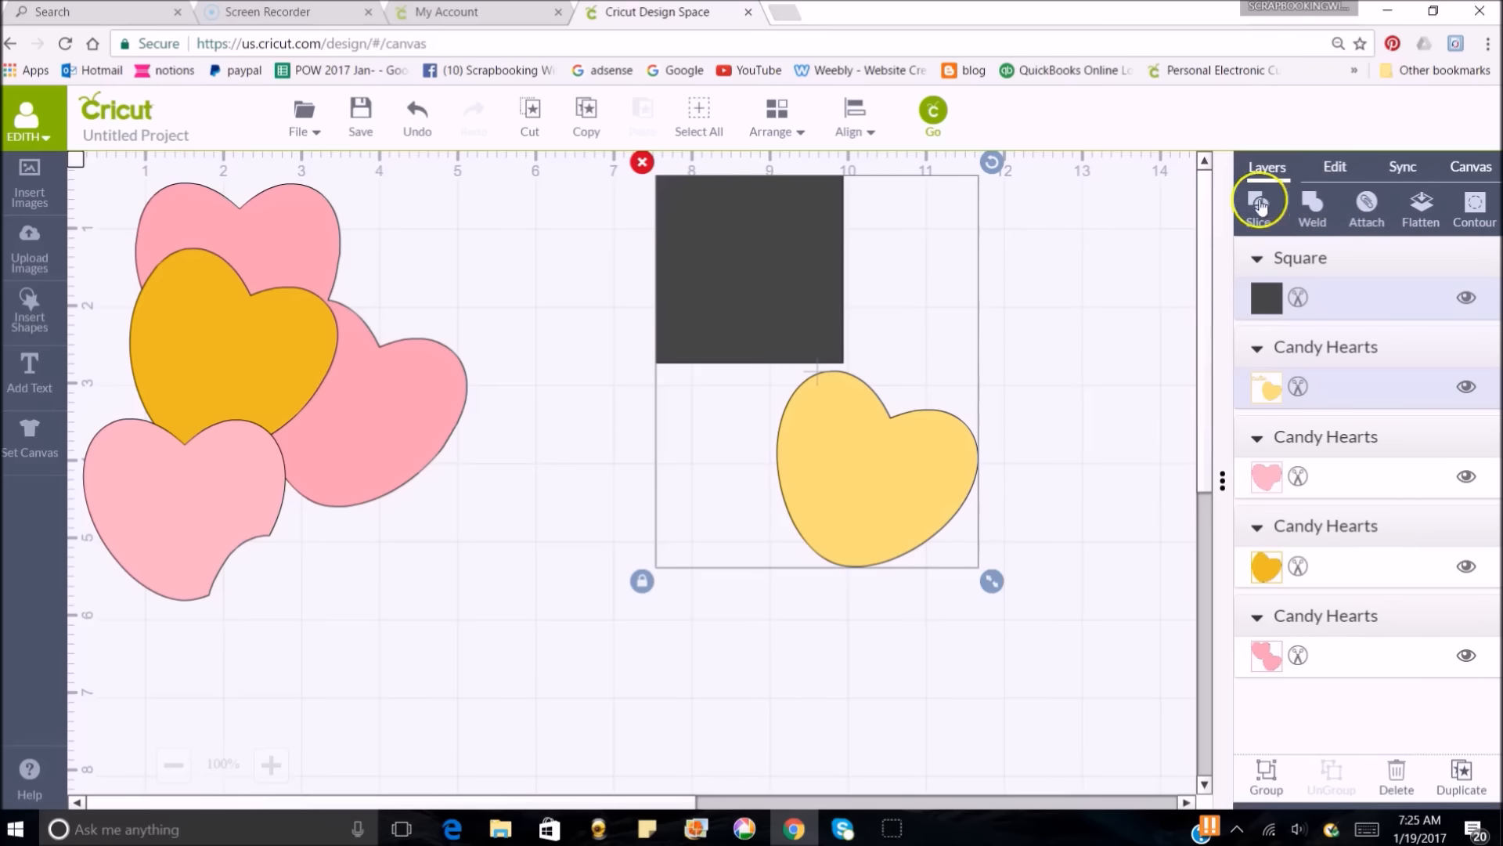
pyautogui.click(1259, 206)
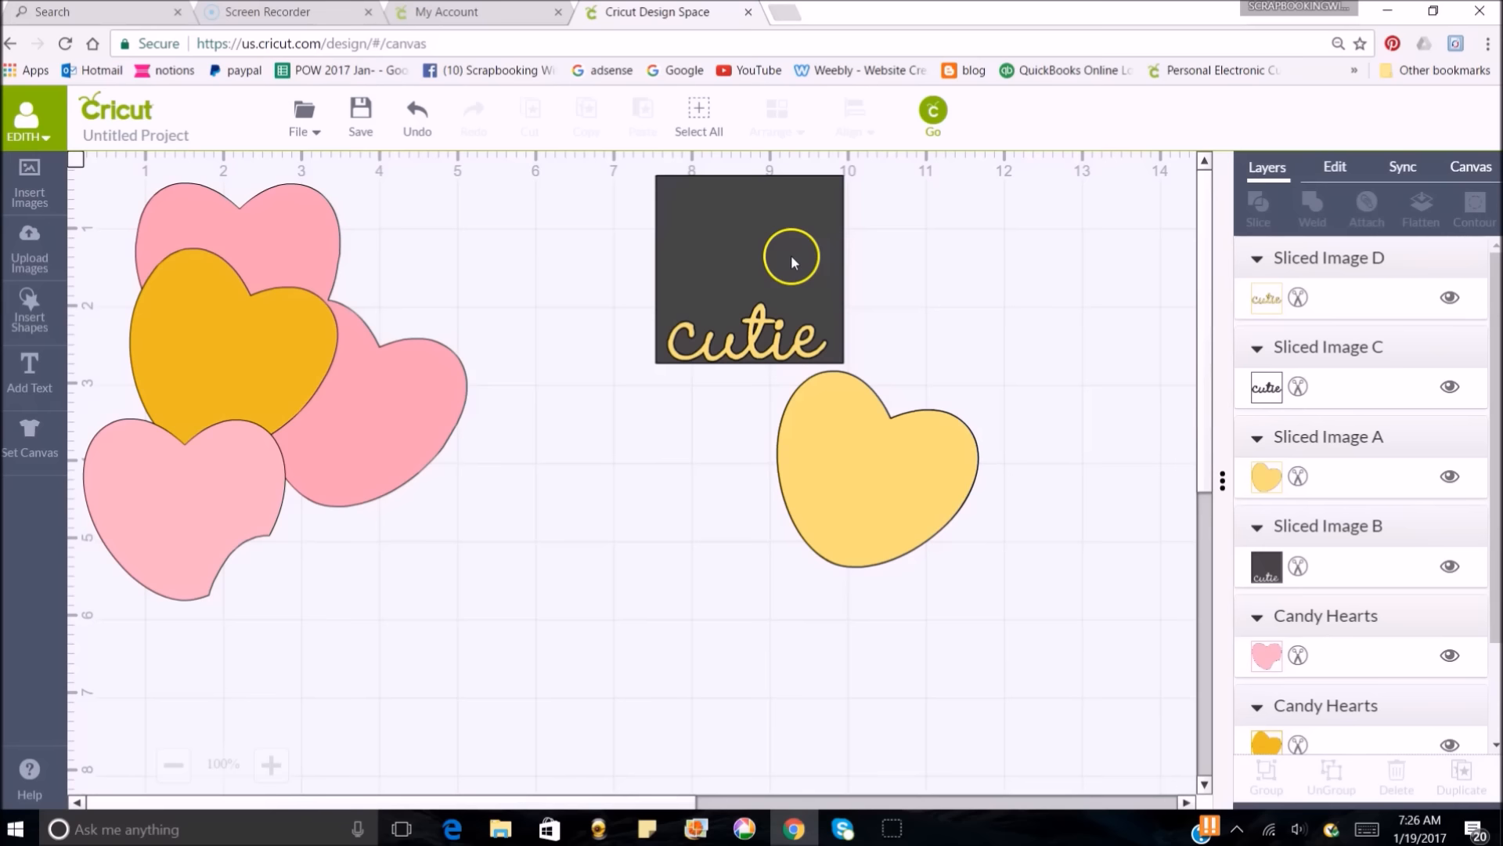
# - Pull the sliced black square away from the word and delete it
pyautogui.moveTo(791, 256); pyautogui.dragTo(610, 485)
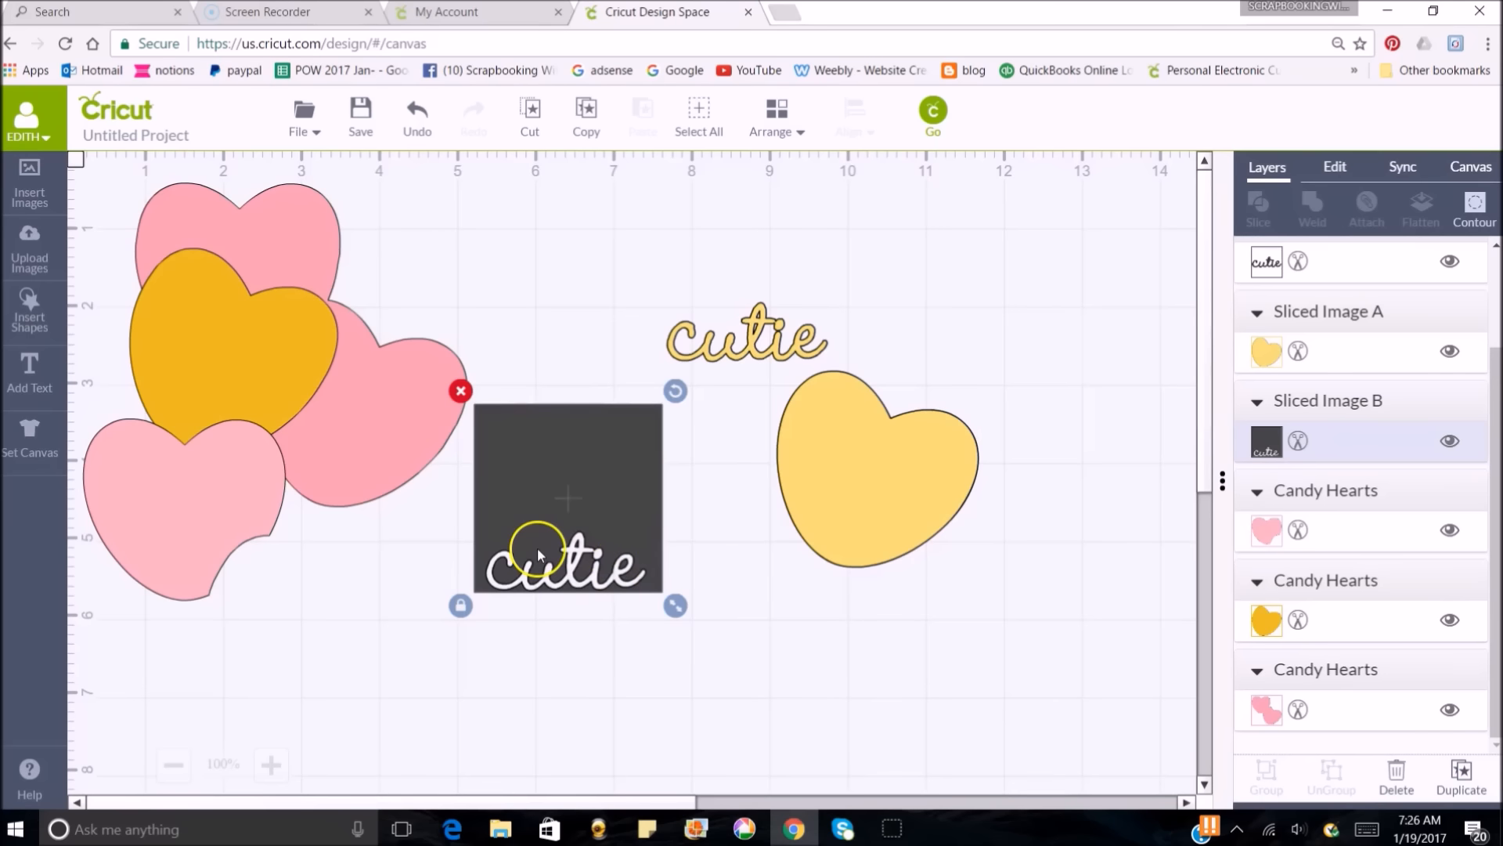
pyautogui.moveTo(577, 467); pyautogui.dragTo(604, 528)
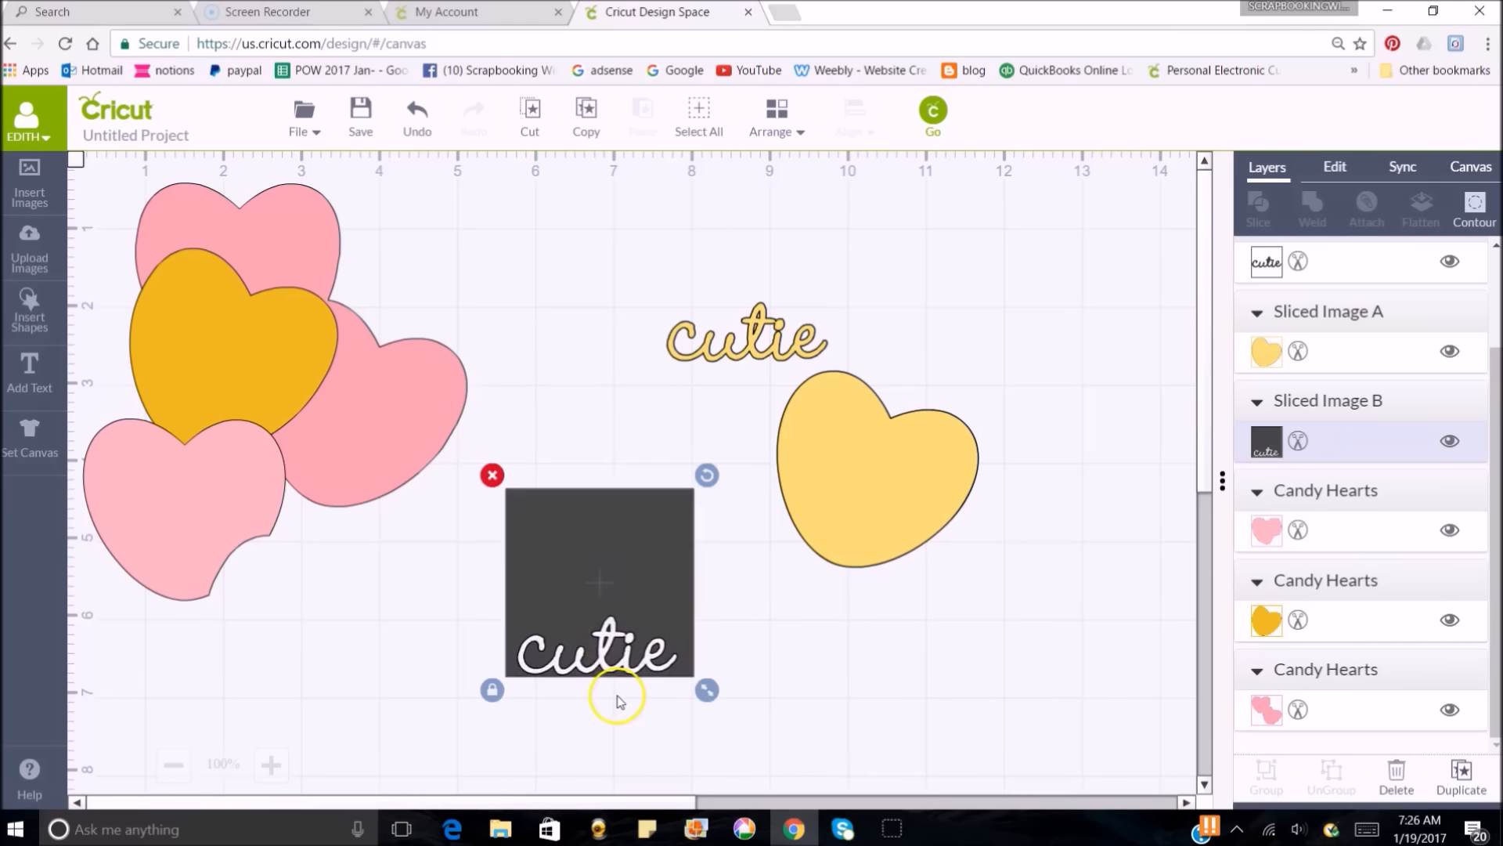
pyautogui.click(491, 477)
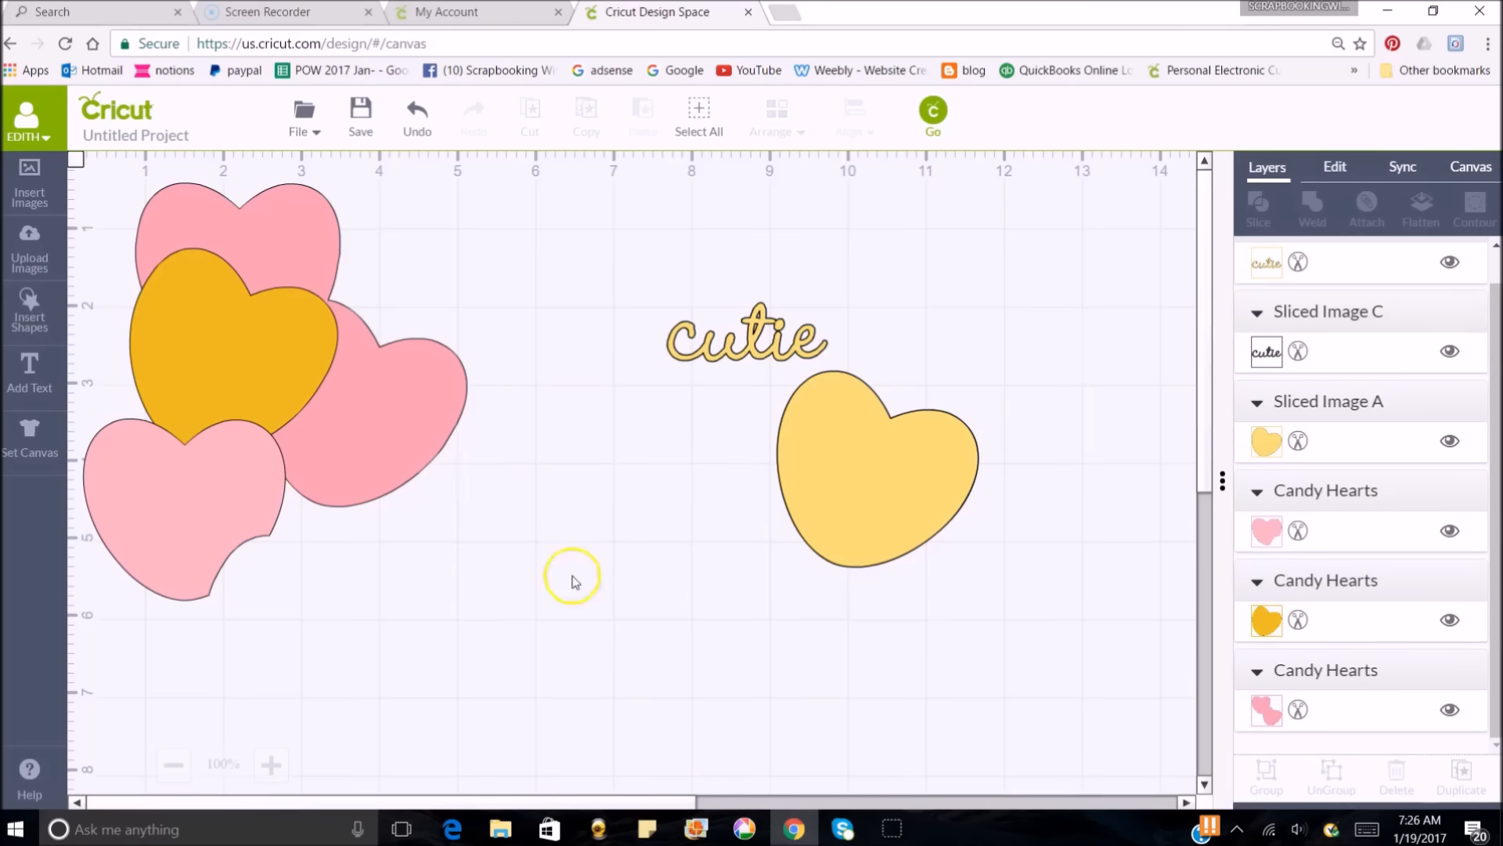
# - Separate the yellow and black "cutie" cutouts left by the slice and delete both
pyautogui.click(763, 345)
pyautogui.moveTo(763, 345); pyautogui.dragTo(646, 247)
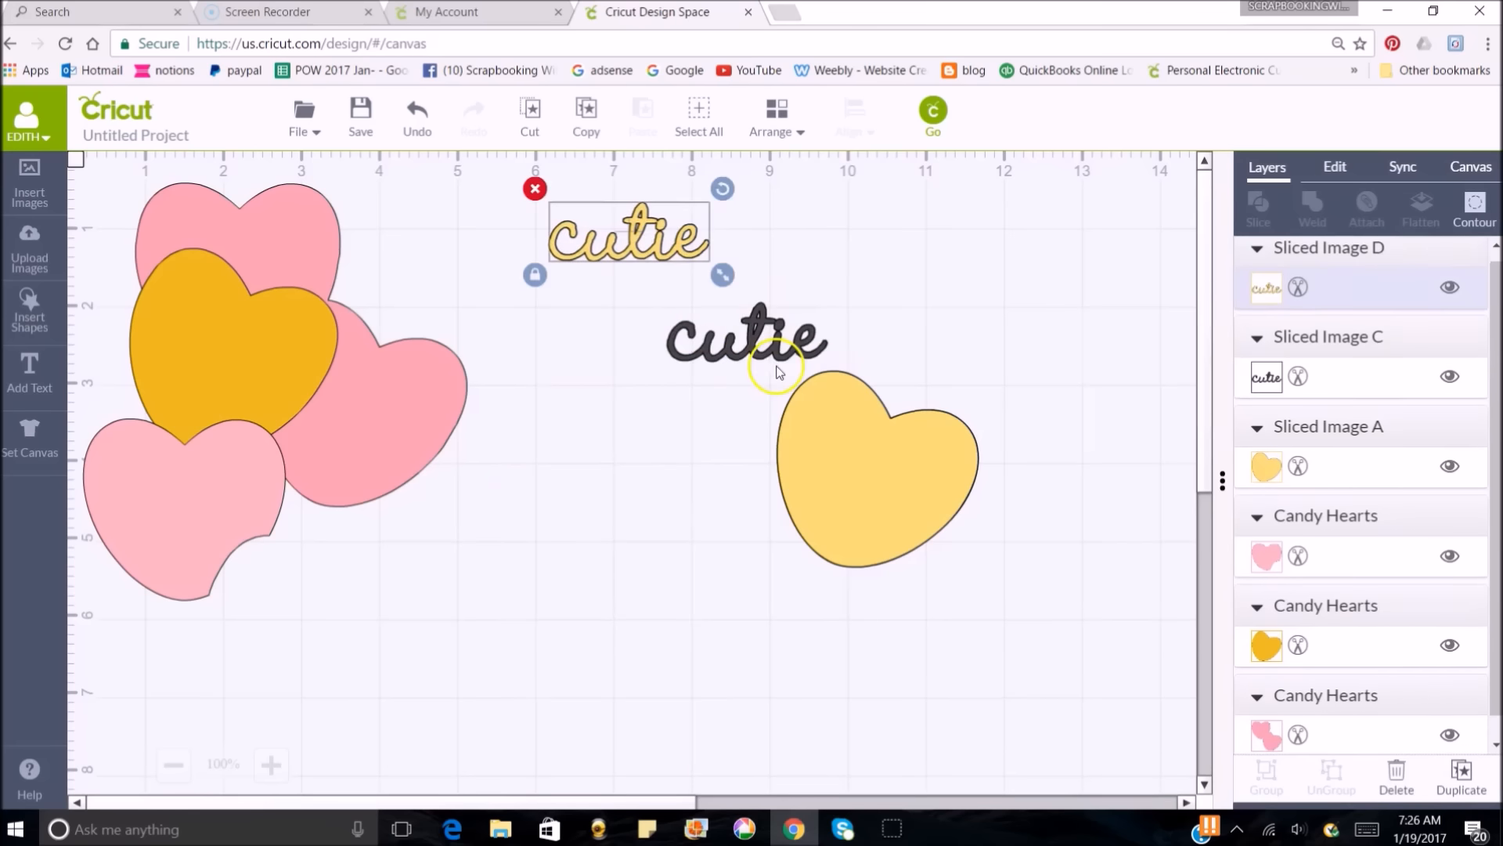
pyautogui.moveTo(752, 342); pyautogui.dragTo(926, 244)
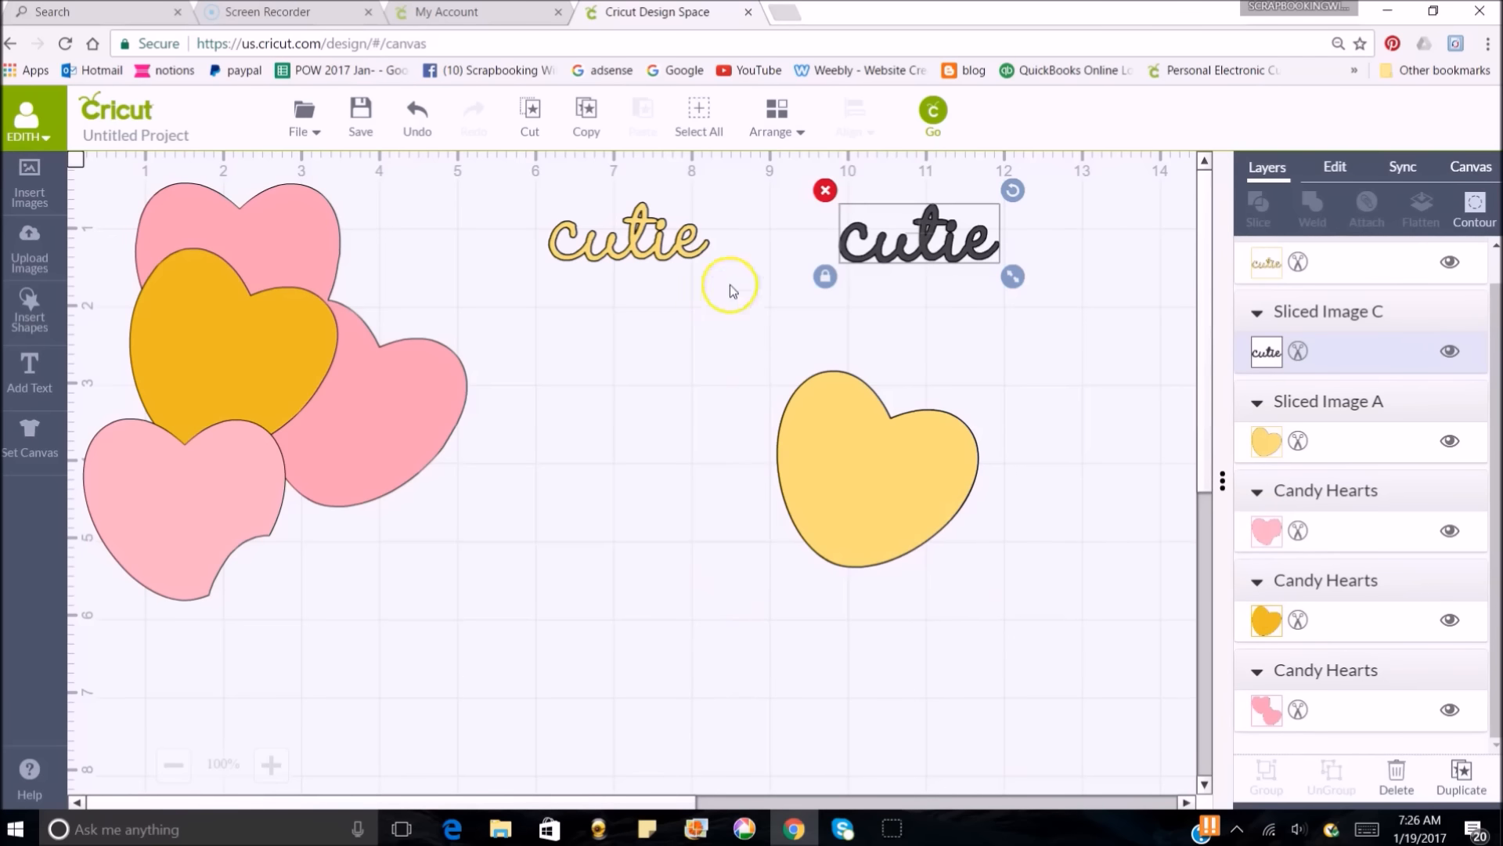
pyautogui.click(826, 190)
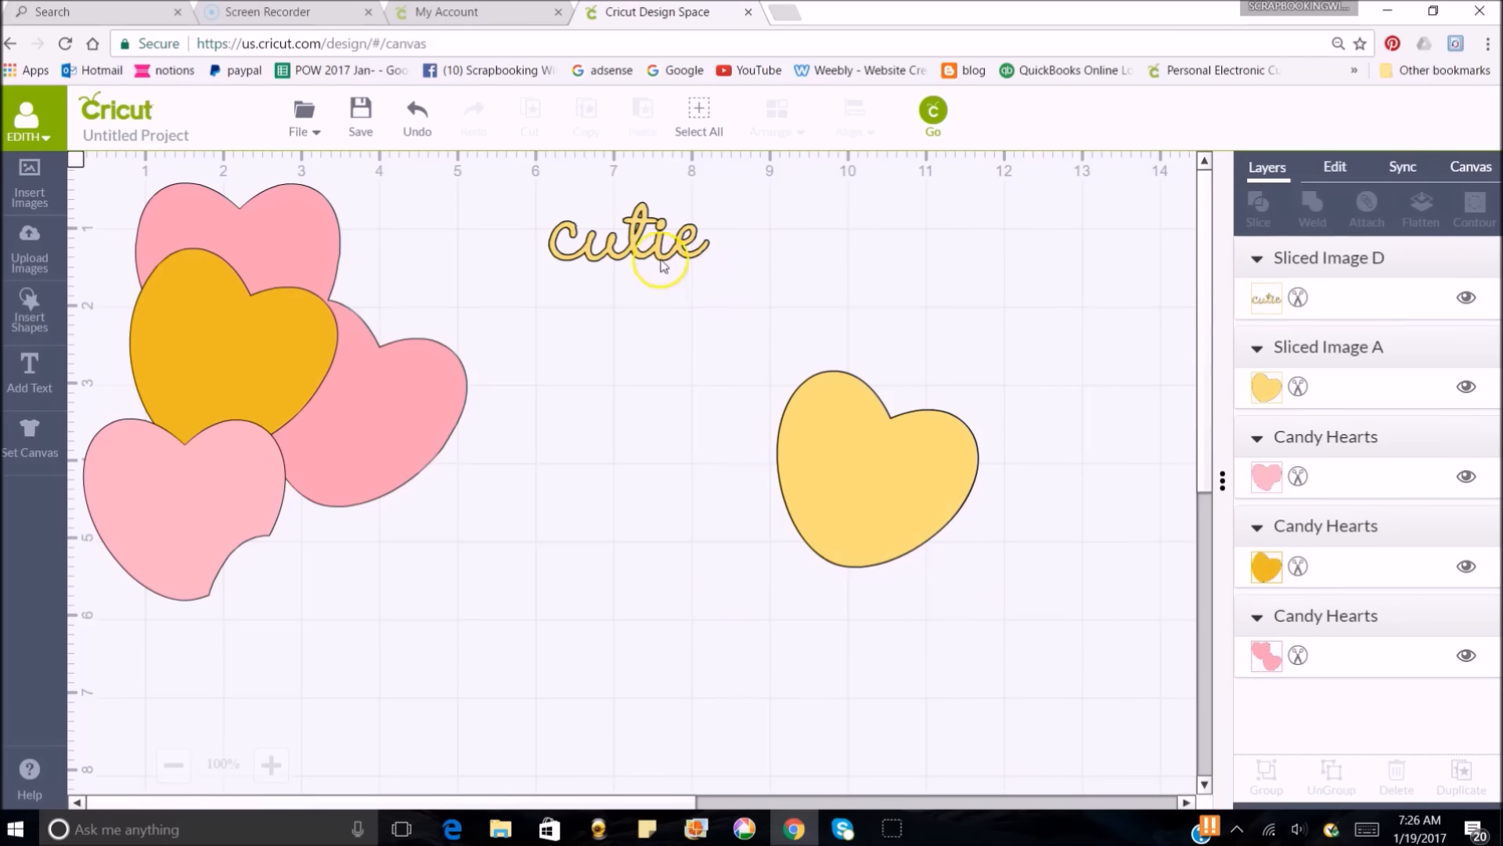
pyautogui.click(652, 250)
pyautogui.click(534, 190)
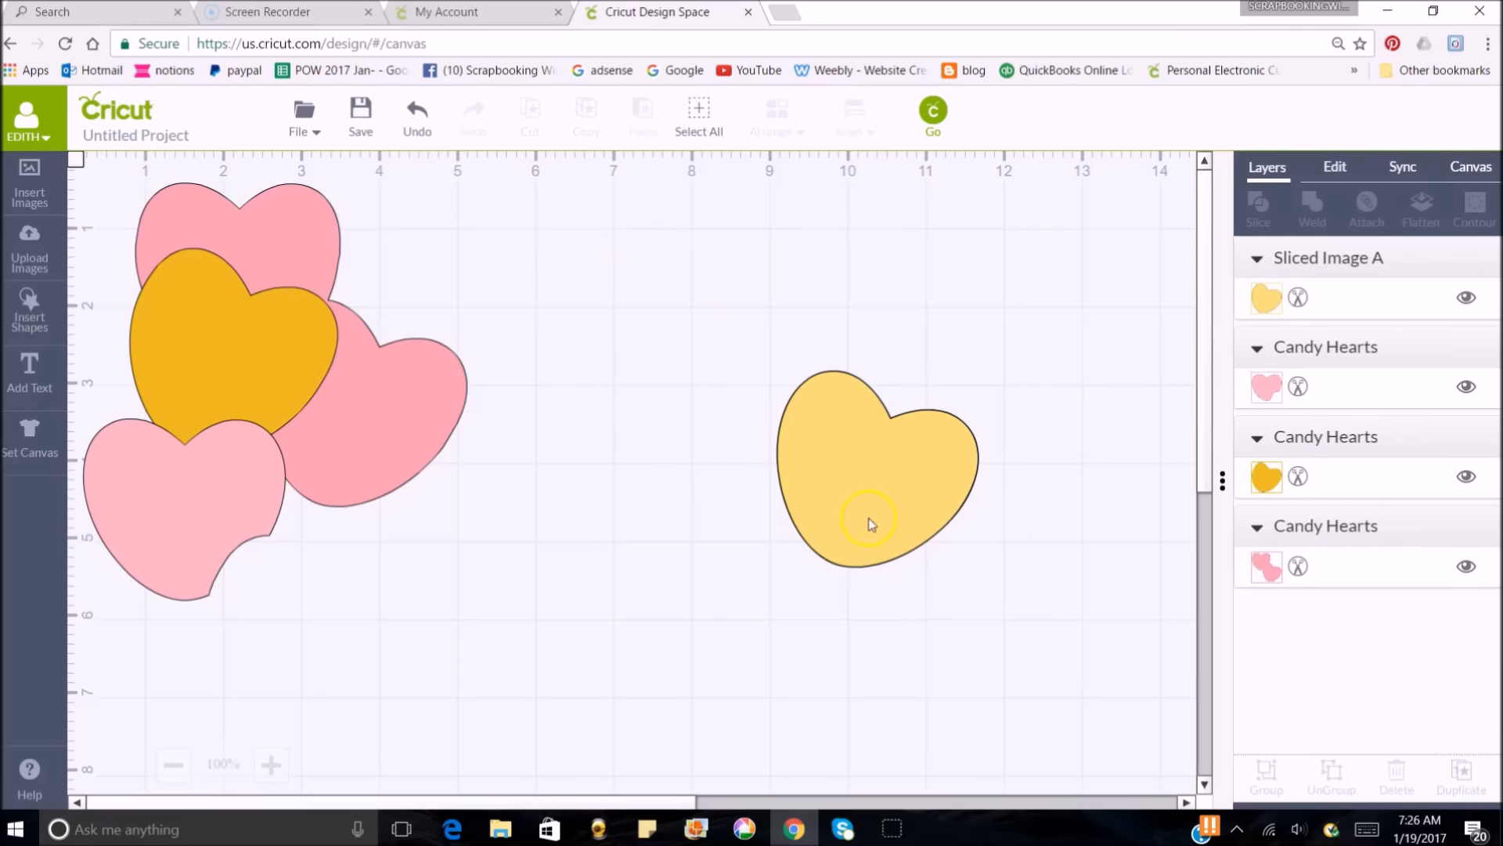
# - Reassemble the hearts by stacking the orange and yellow hearts on the base's lower heart and the light pink heart on its upper one
pyautogui.moveTo(869, 519); pyautogui.dragTo(569, 509)
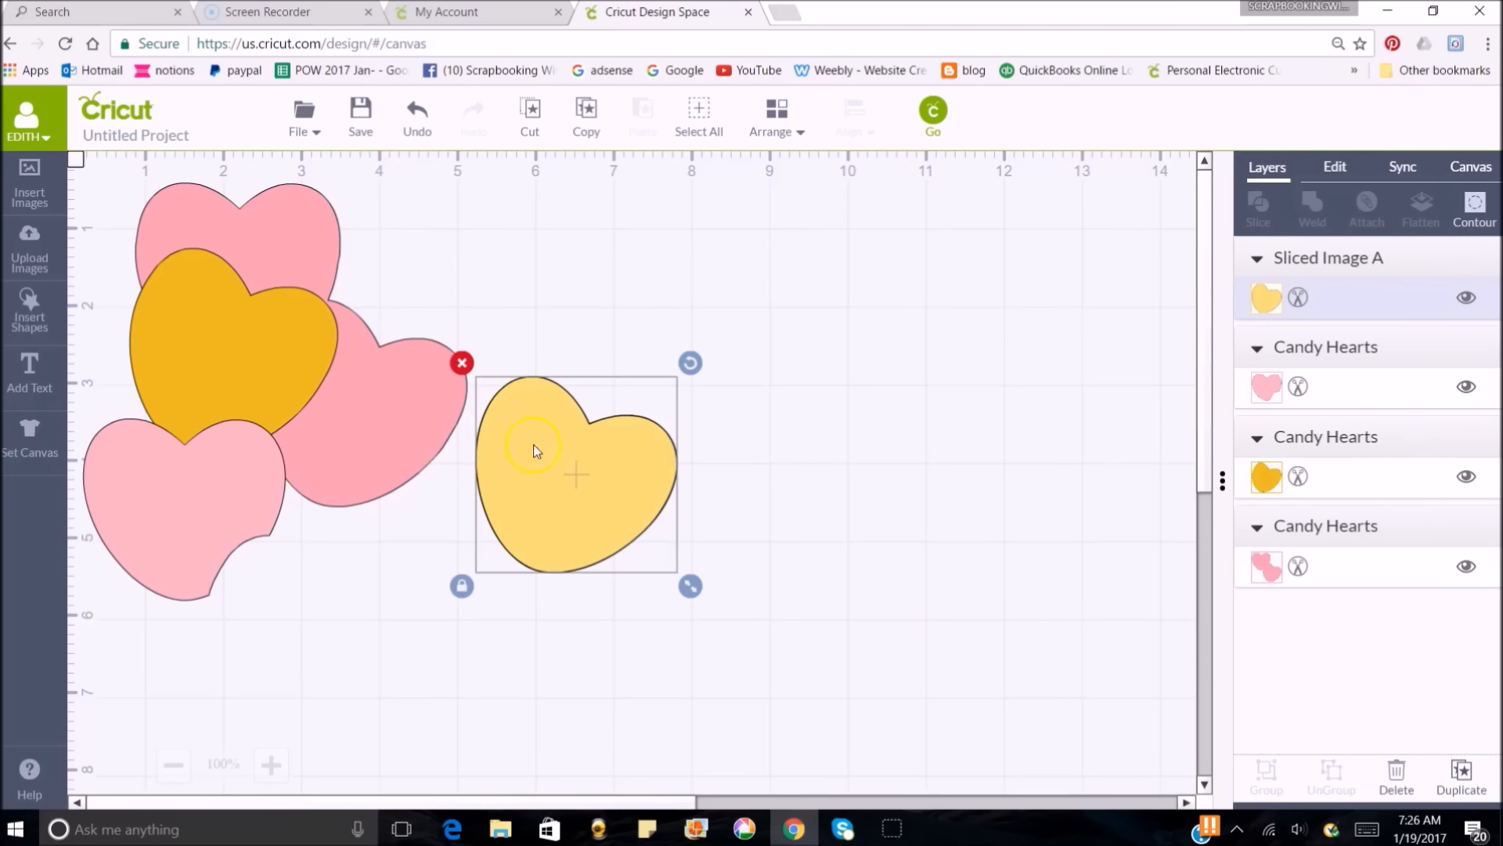
pyautogui.moveTo(253, 340); pyautogui.dragTo(384, 394)
pyautogui.moveTo(560, 473); pyautogui.dragTo(358, 410)
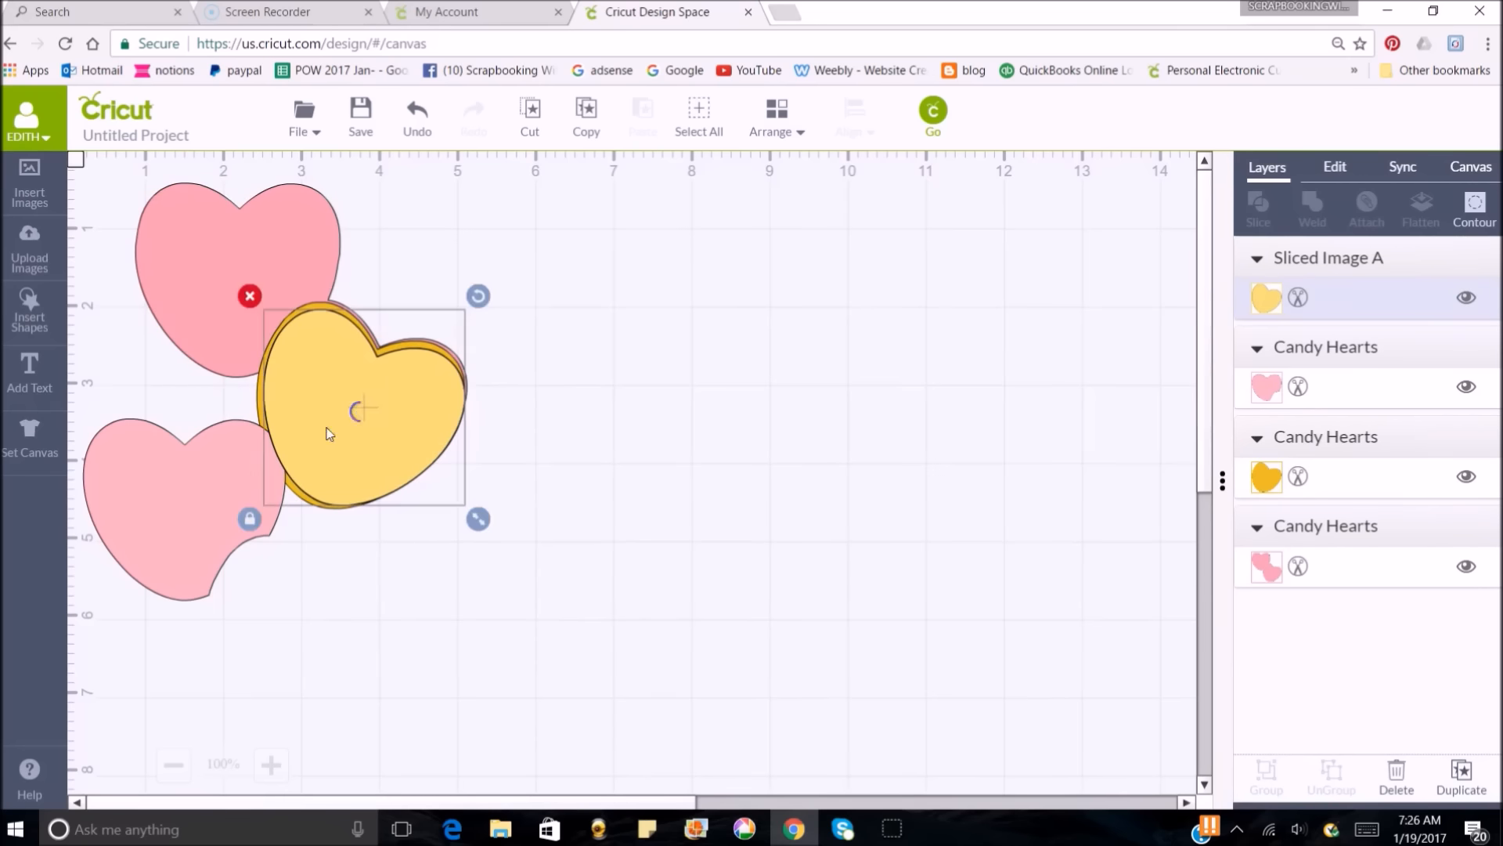
pyautogui.moveTo(194, 483); pyautogui.dragTo(240, 261)
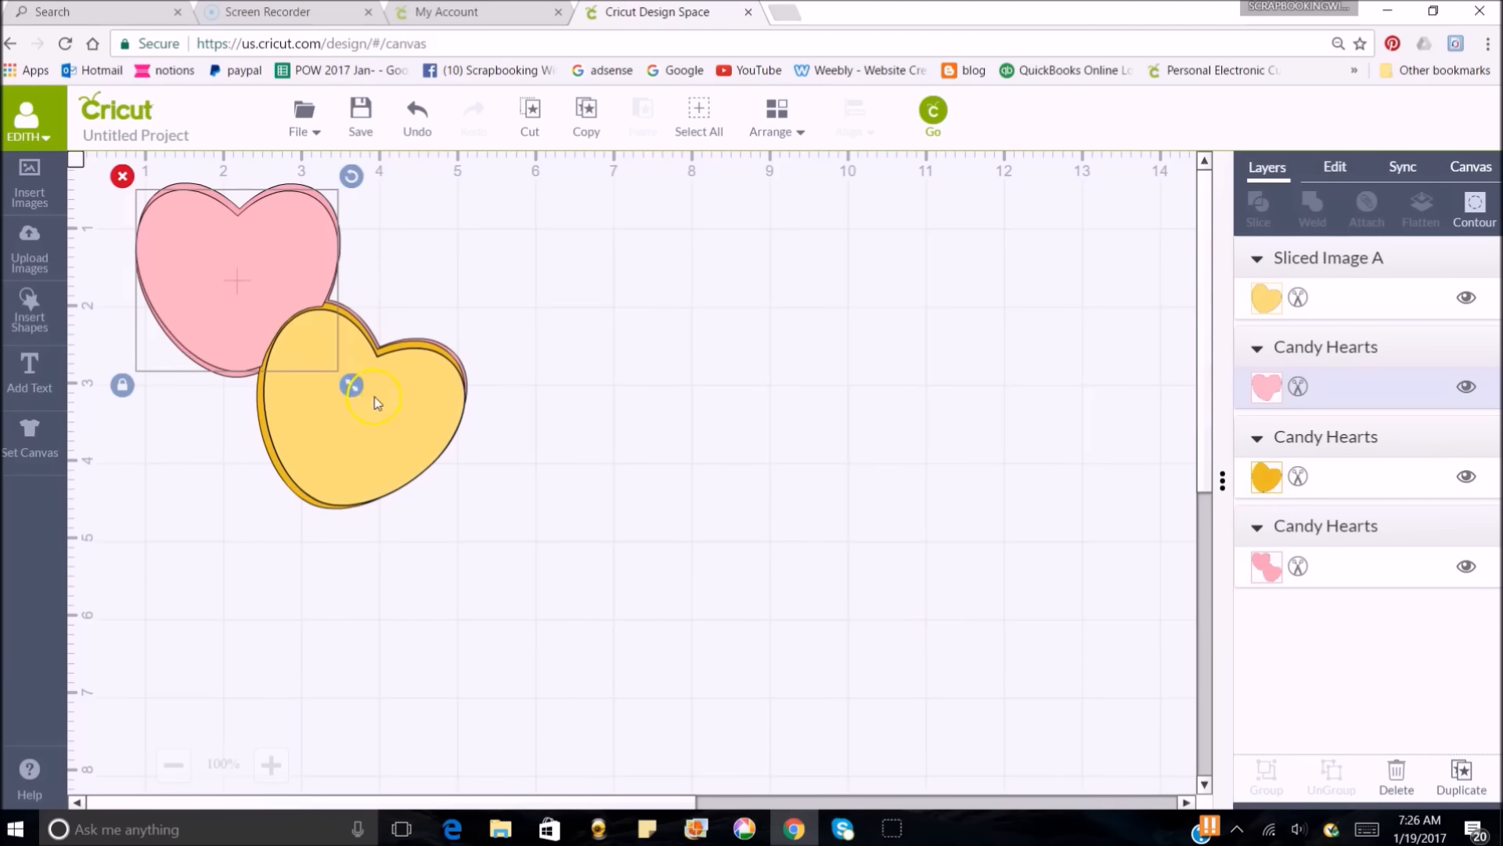
pyautogui.click(350, 426)
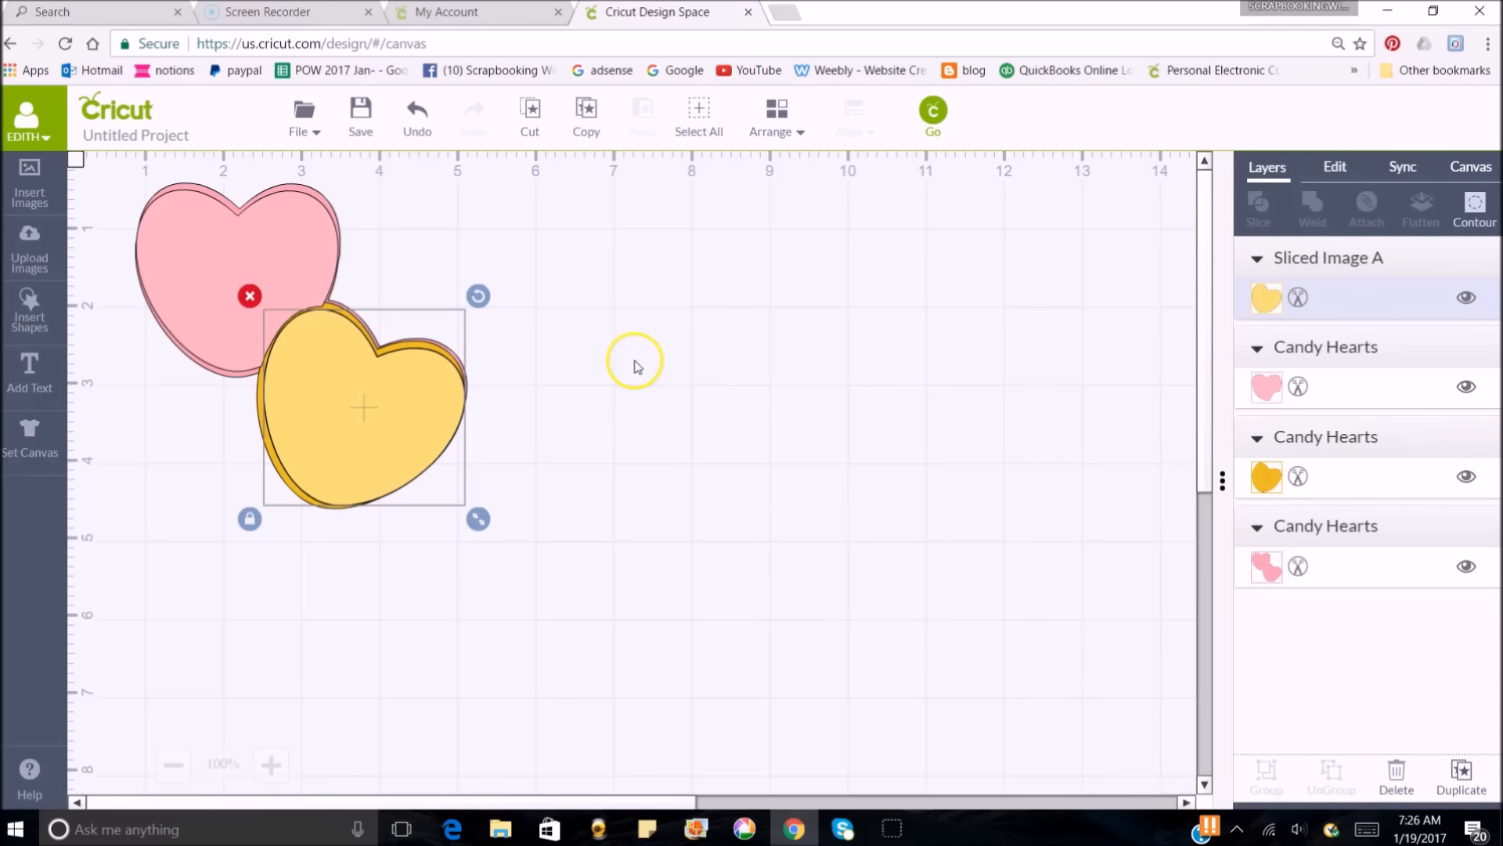
# - Add a first name as text beside the yellow heart and open its font and size settings
pyautogui.click(28, 382)
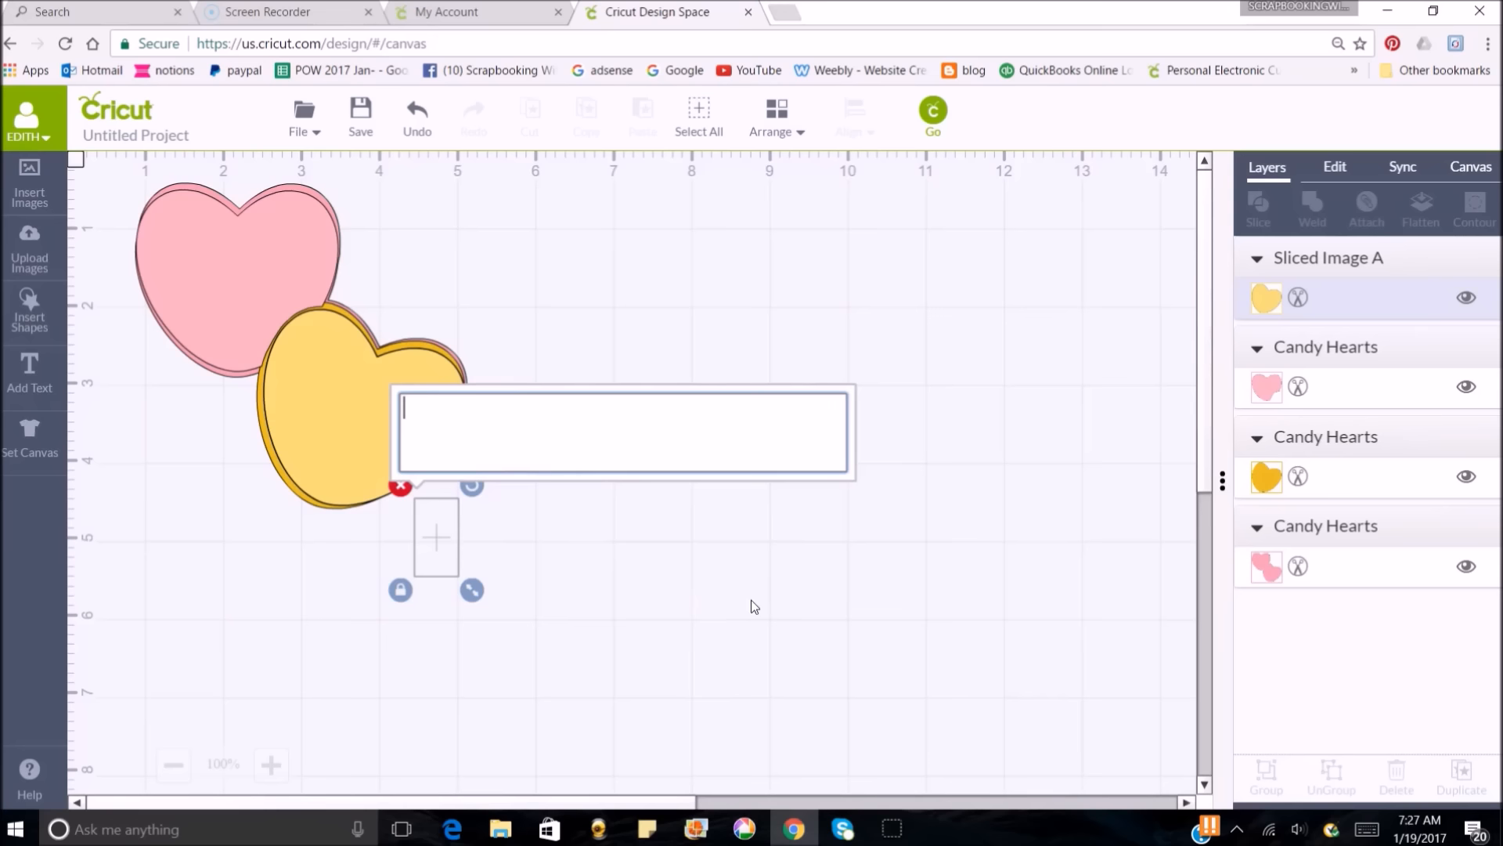
pyautogui.write('M')
pyautogui.press('BackSpace')
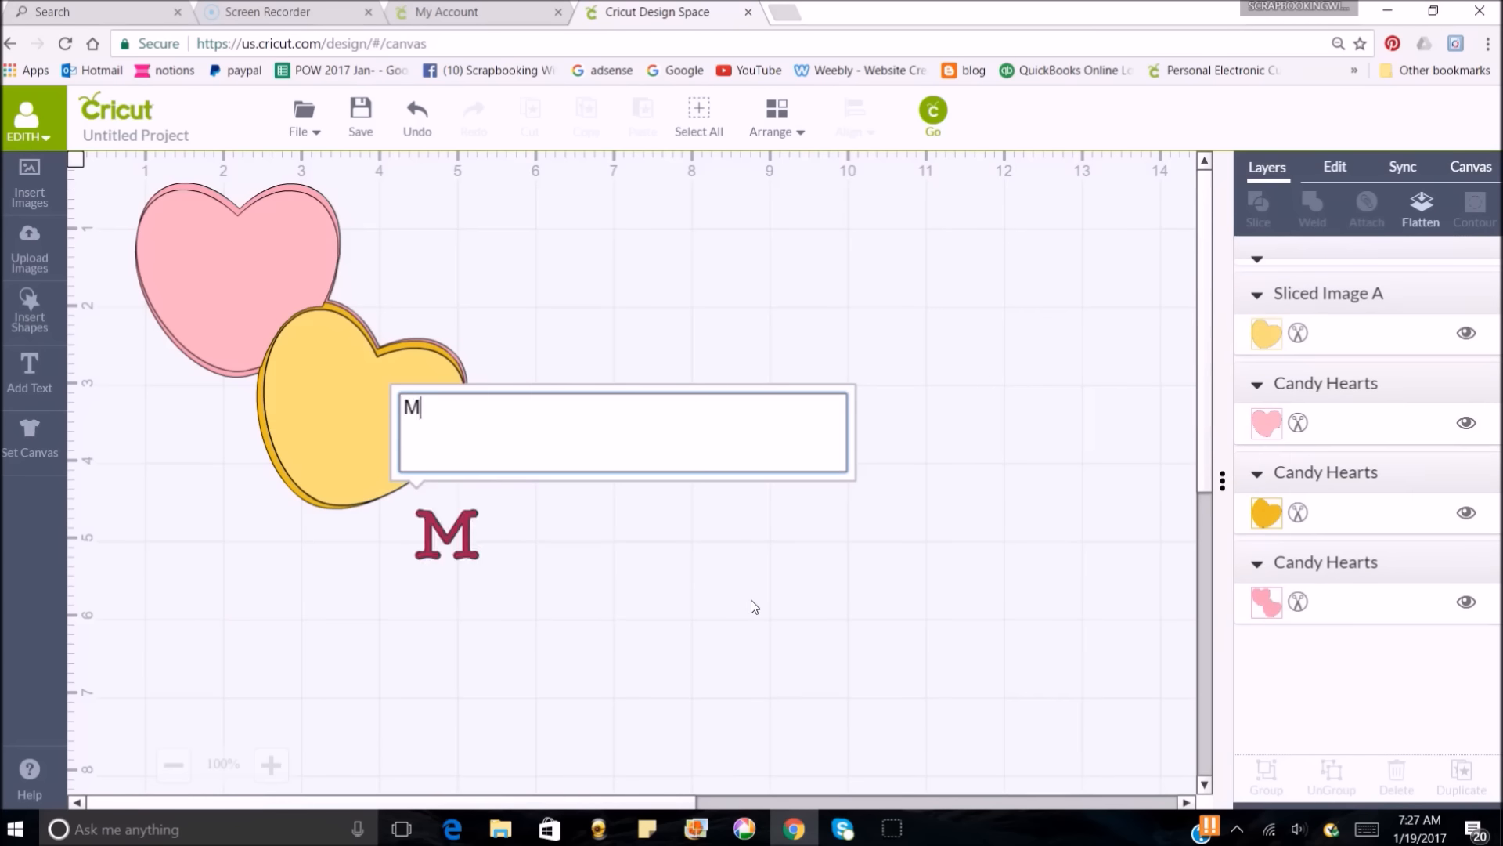
pyautogui.write('elina')
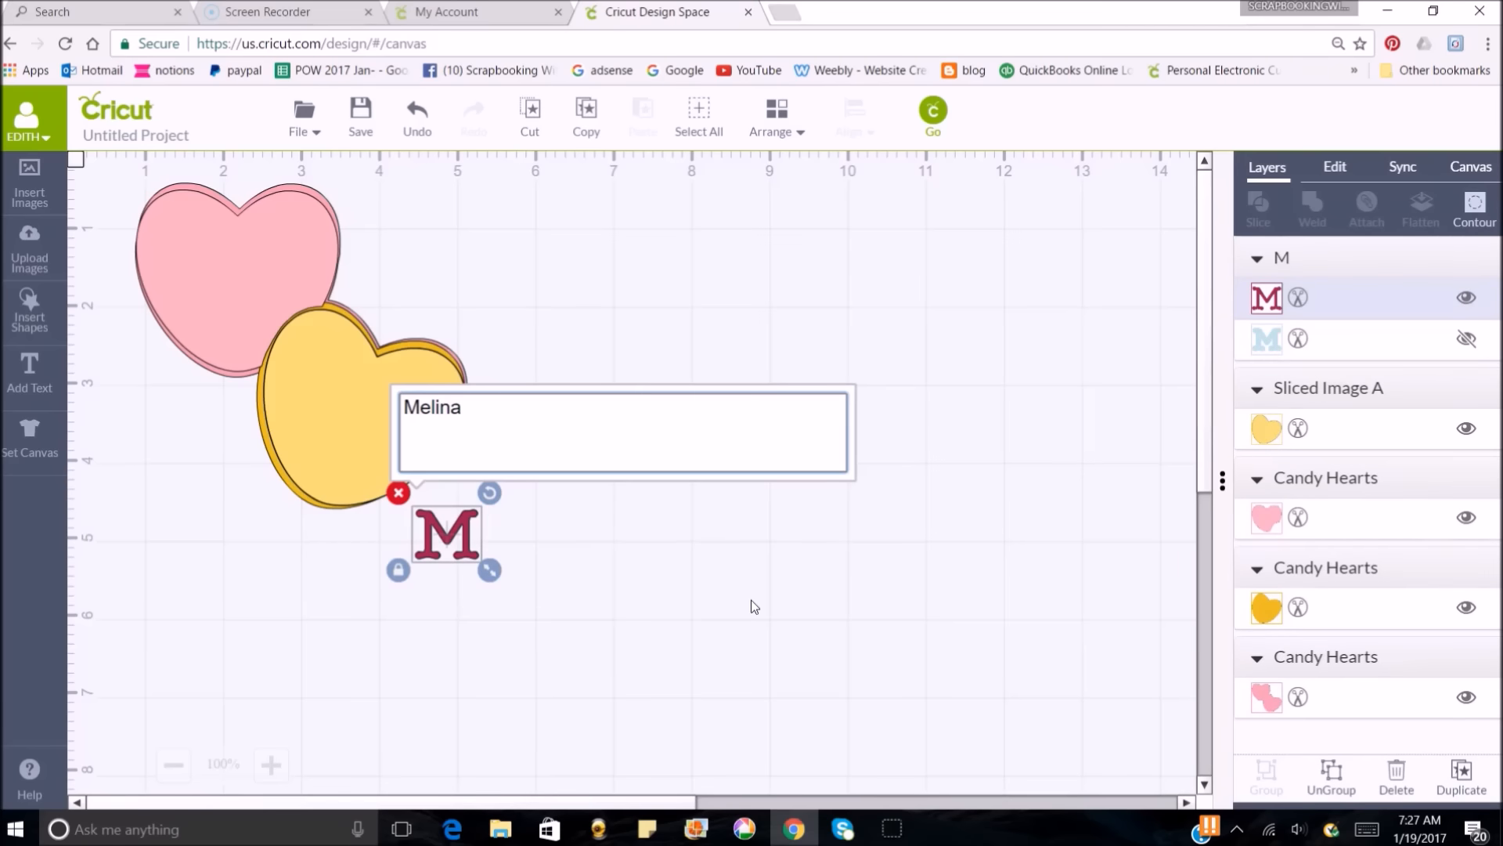
pyautogui.click(583, 531)
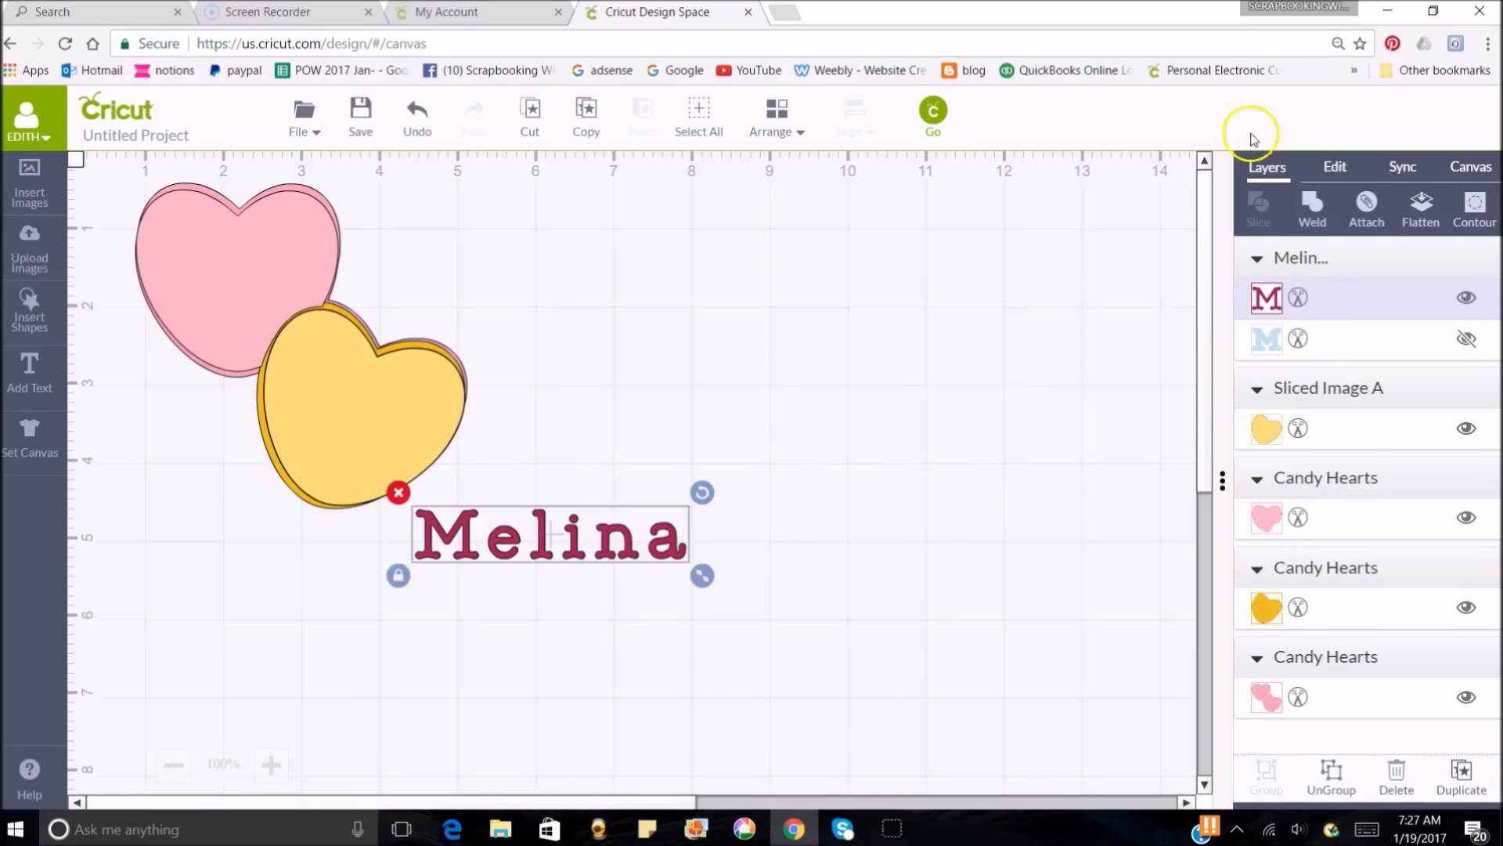
pyautogui.click(1338, 169)
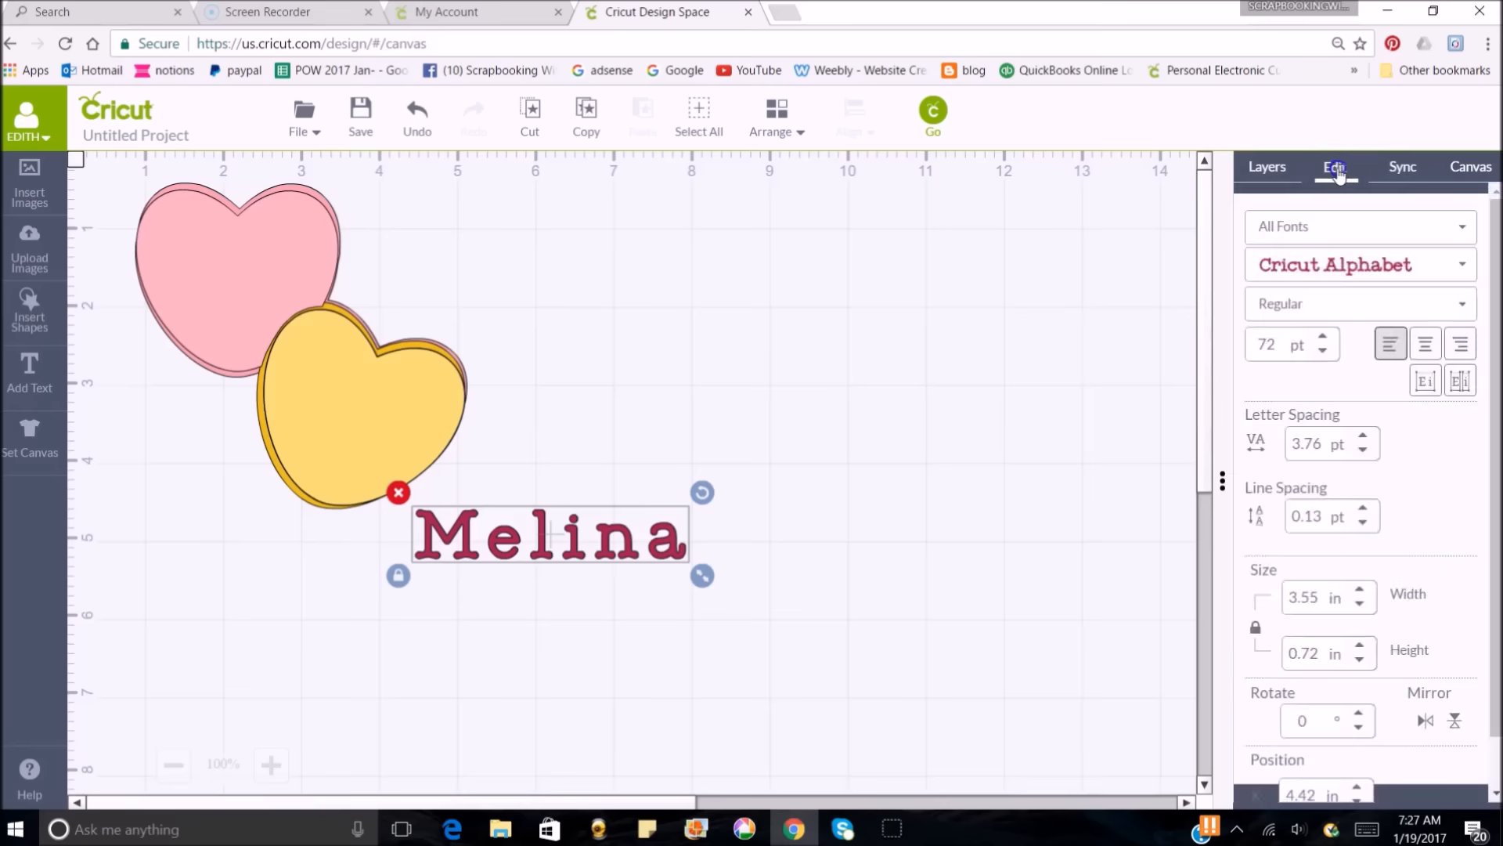
# - Set the name's font to Elegant Cake and move the text to the blank area right of the yellow heart
pyautogui.click(1462, 270)
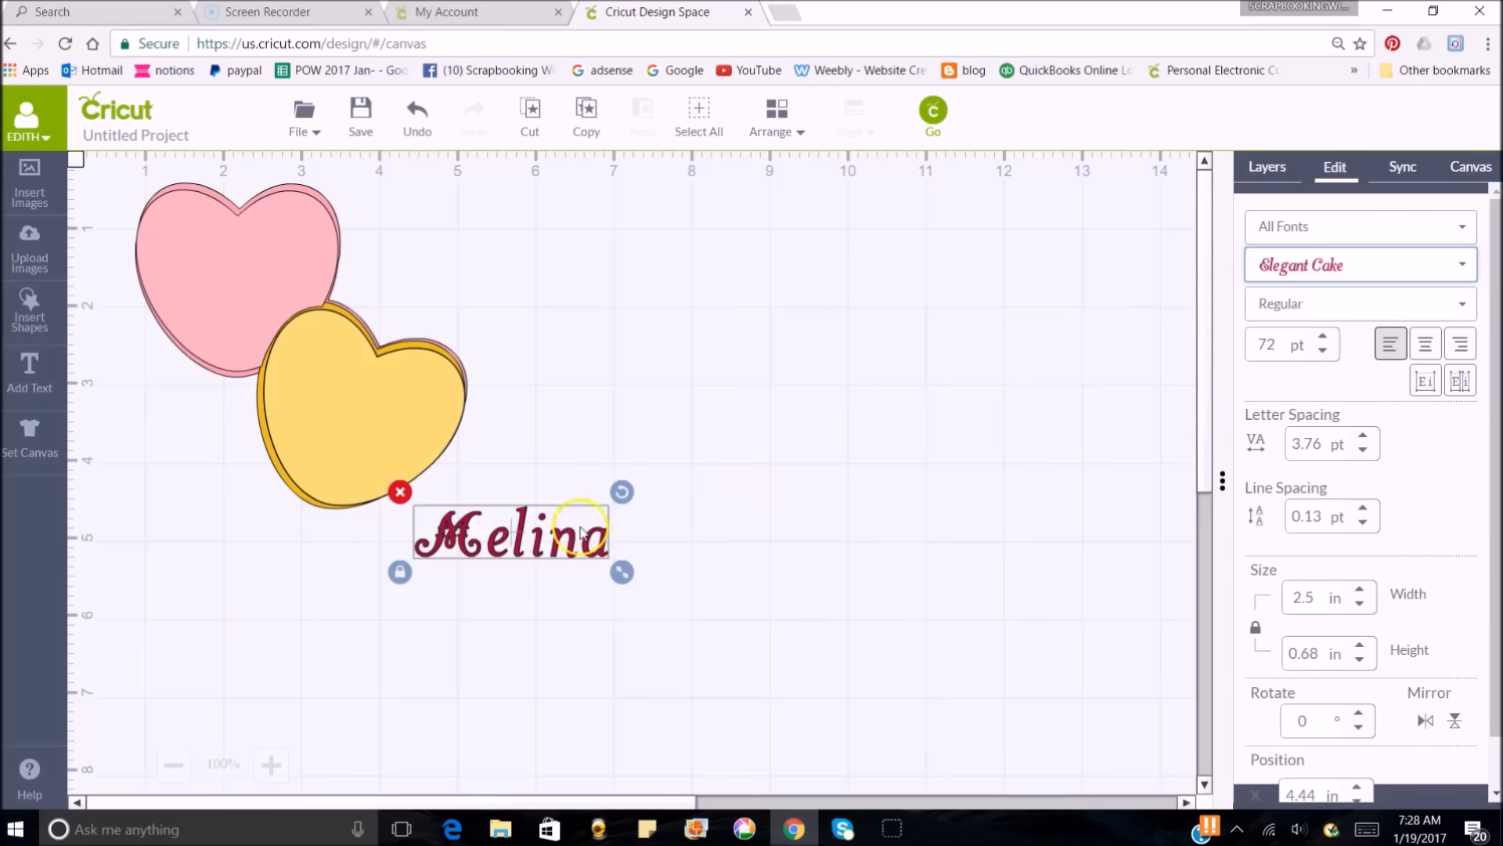
pyautogui.moveTo(455, 546); pyautogui.dragTo(581, 380)
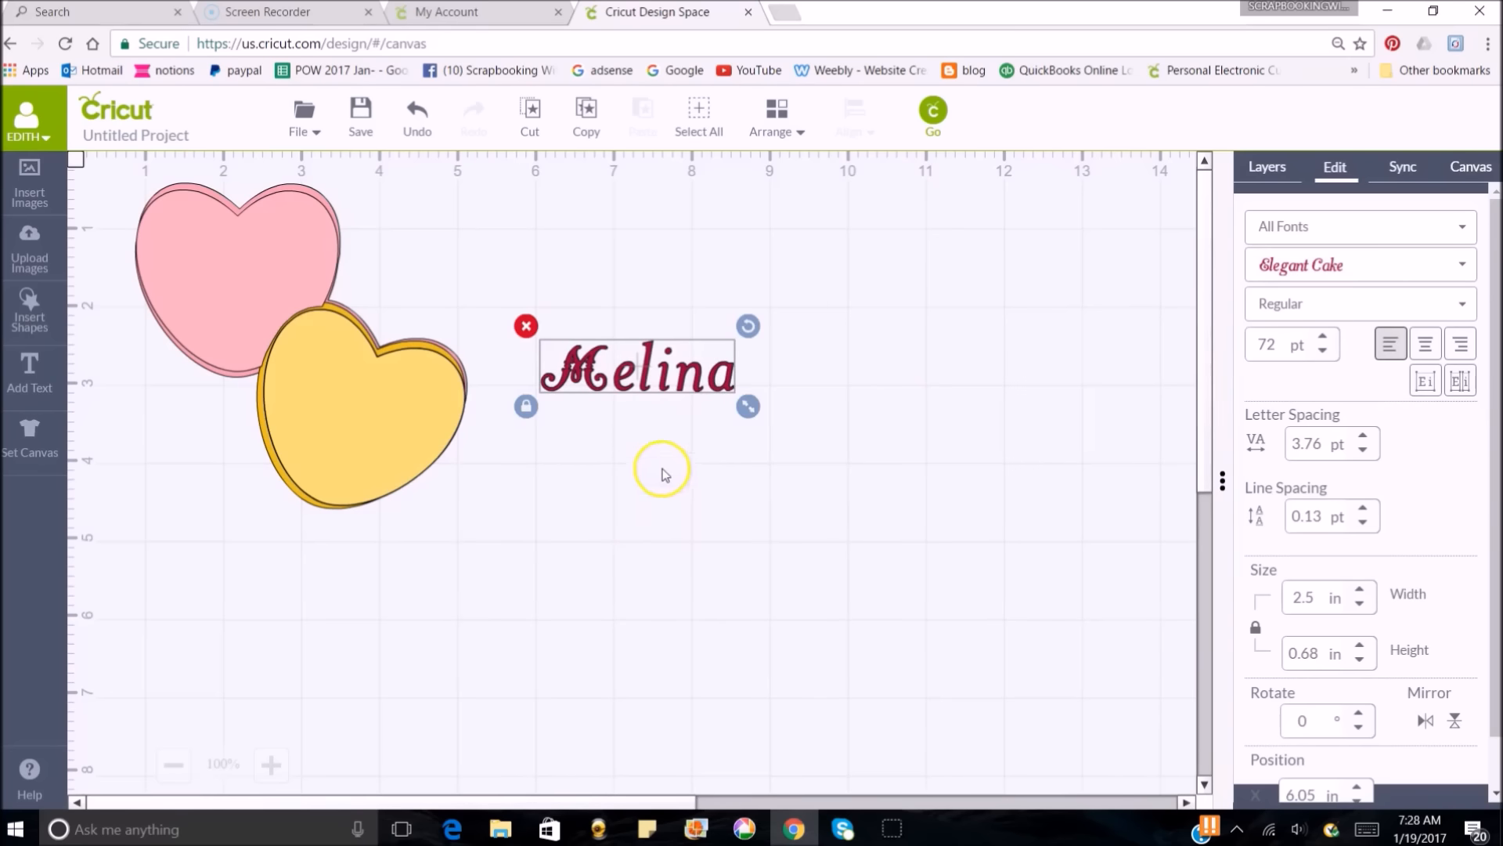
pyautogui.click(615, 383)
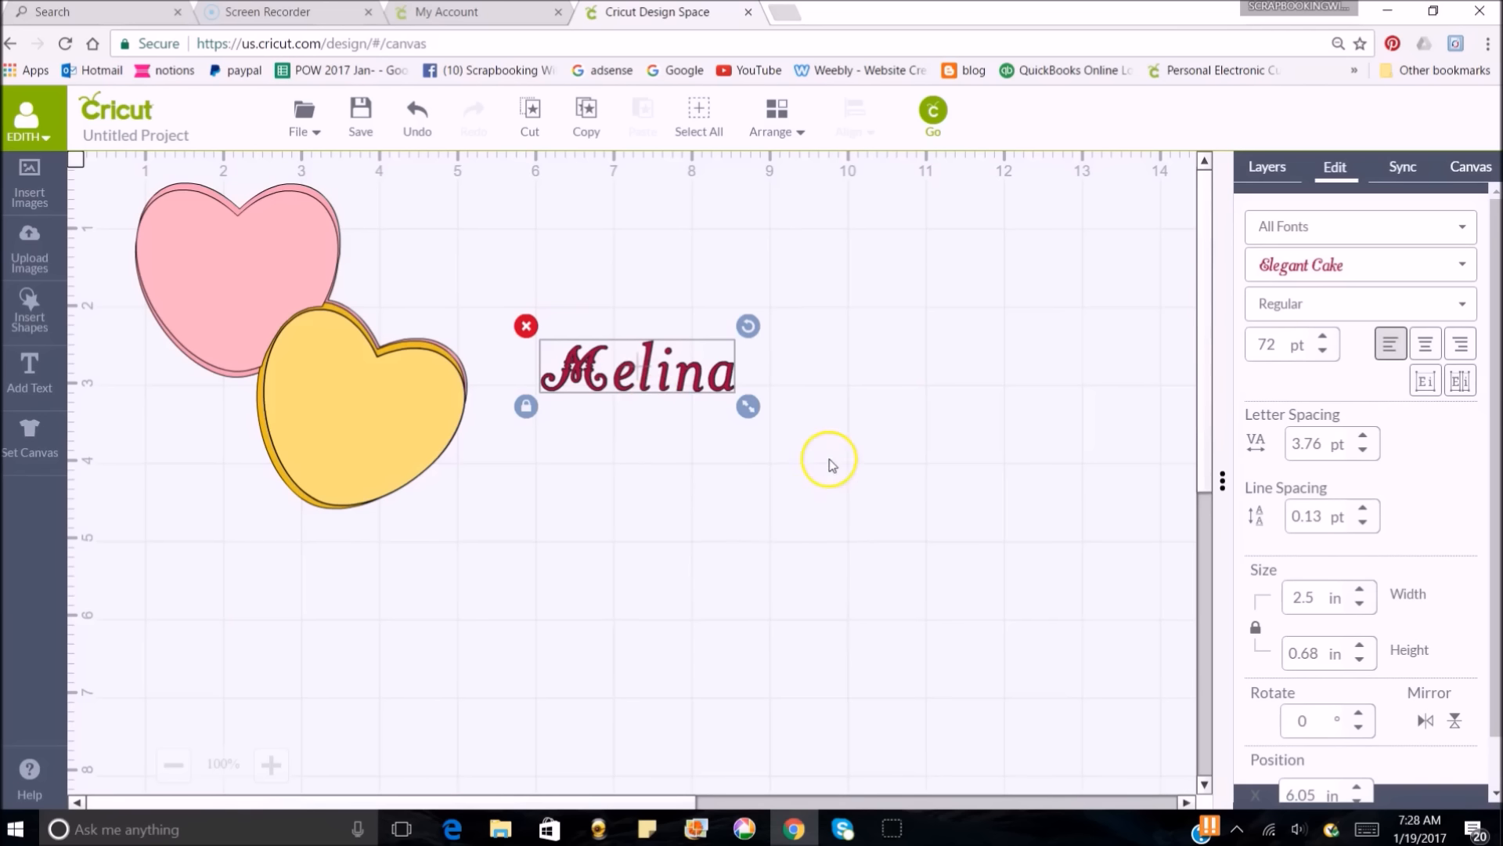
# - Tighten the name's letter spacing to 0.76 pt and scale the text down to about 2.16 in wide
pyautogui.click(1267, 167)
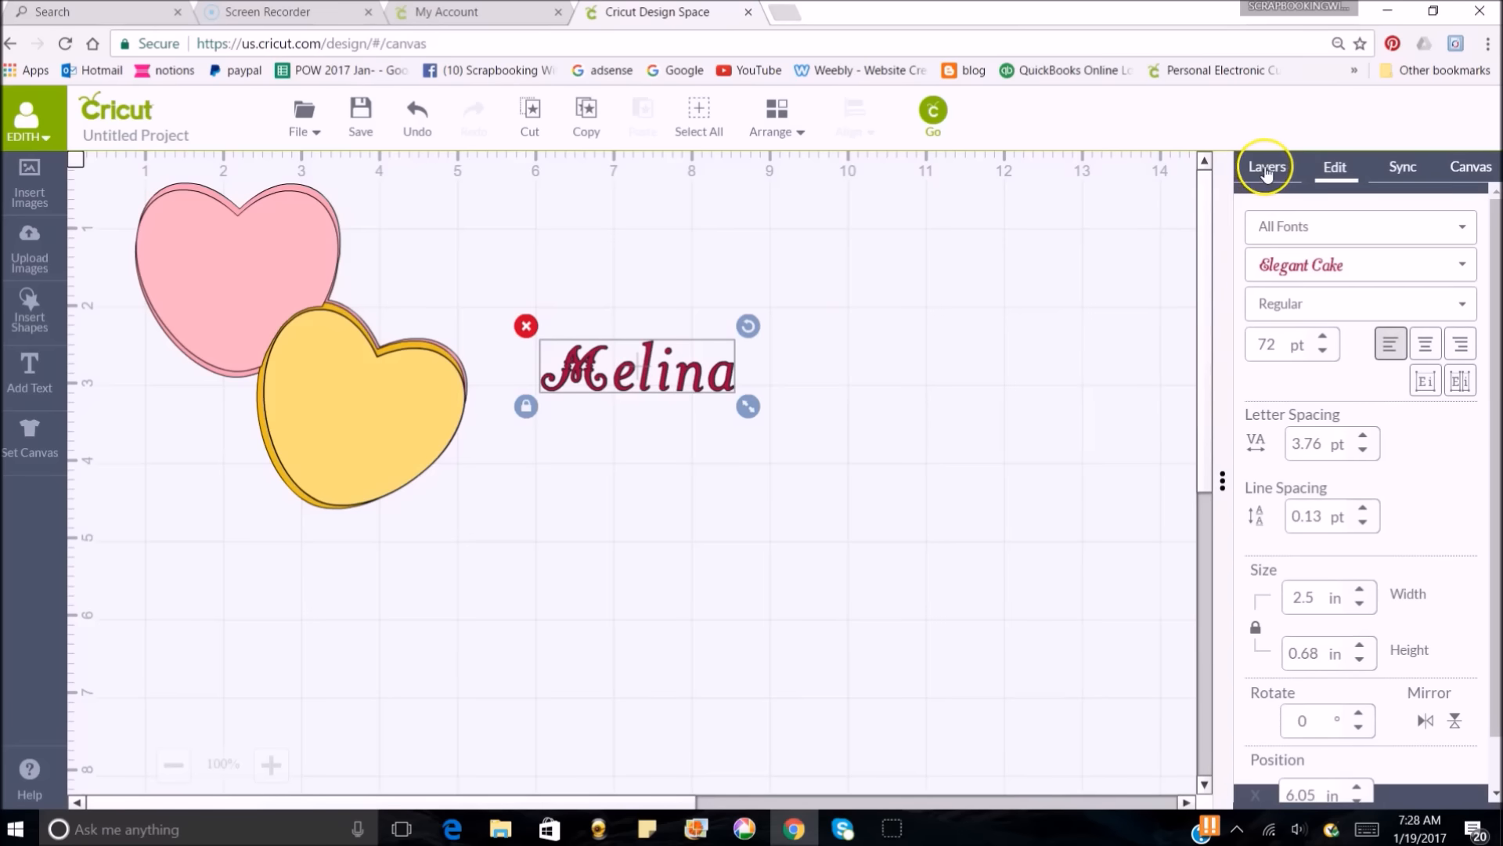
pyautogui.click(1335, 167)
pyautogui.click(1364, 453)
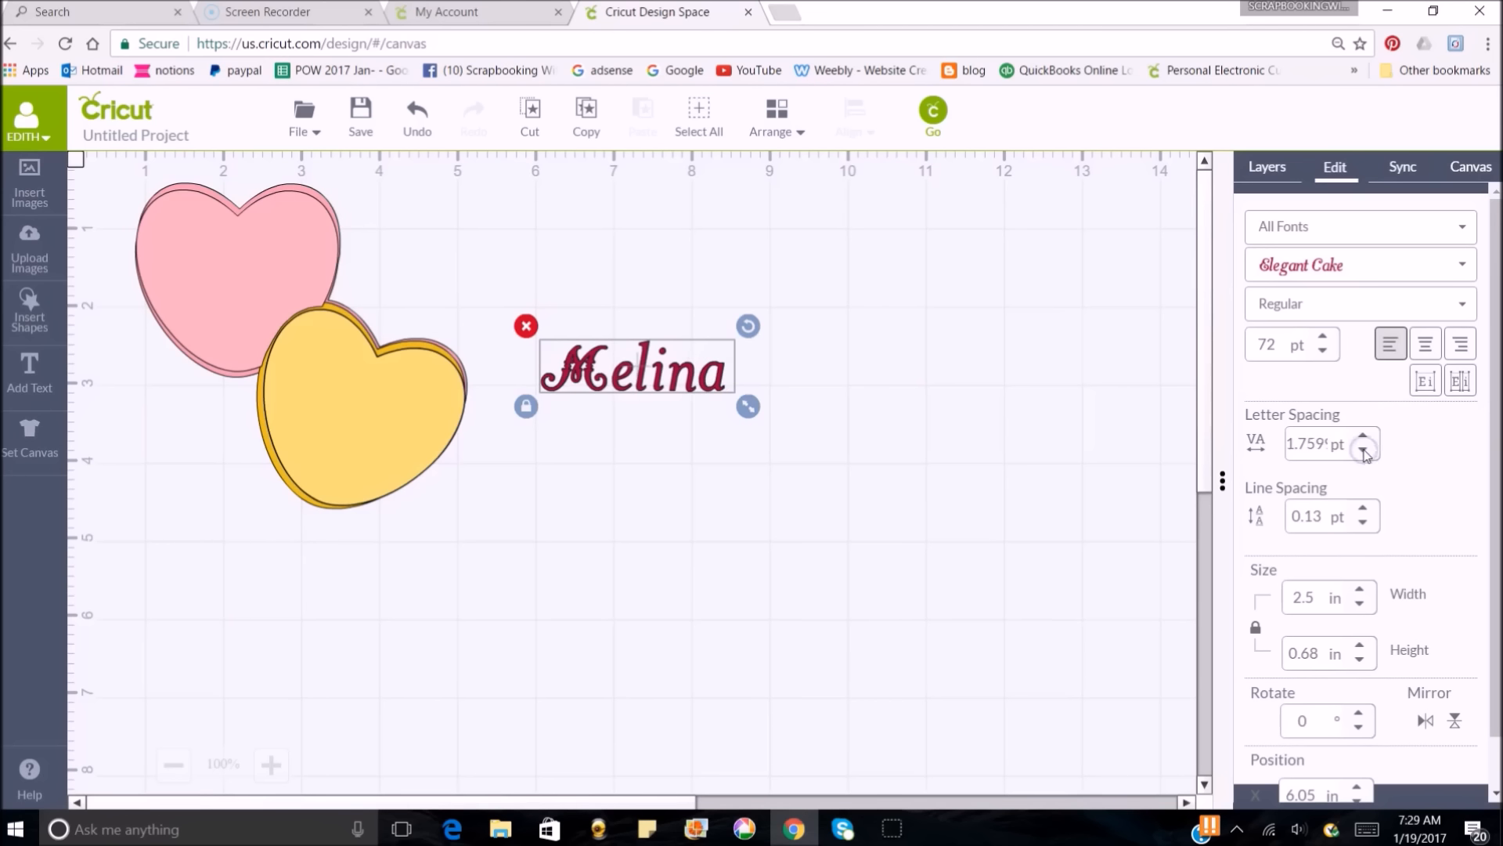
pyautogui.click(1364, 453)
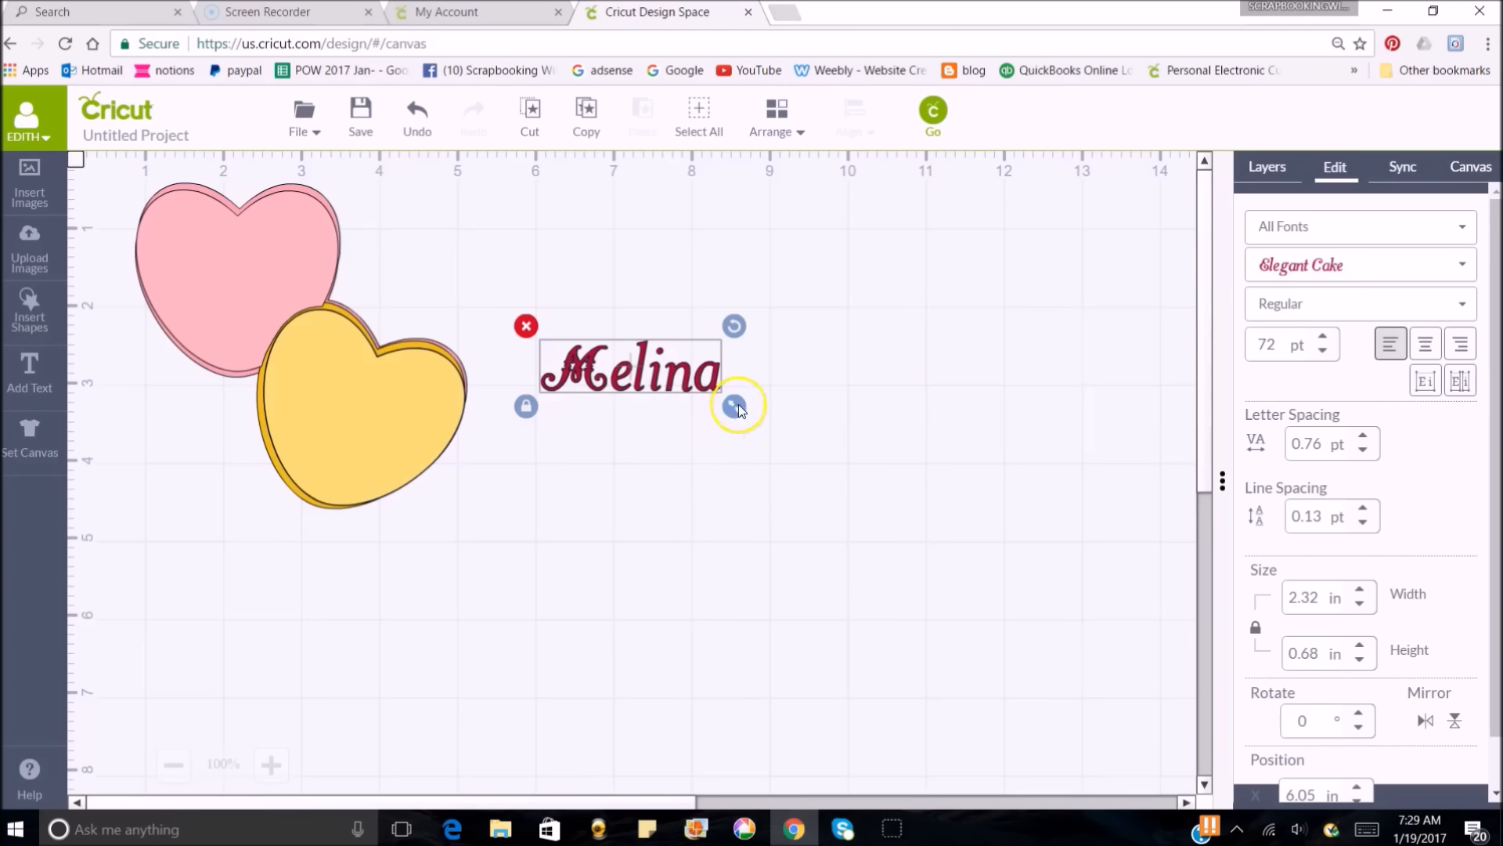
pyautogui.moveTo(738, 408); pyautogui.dragTo(725, 406)
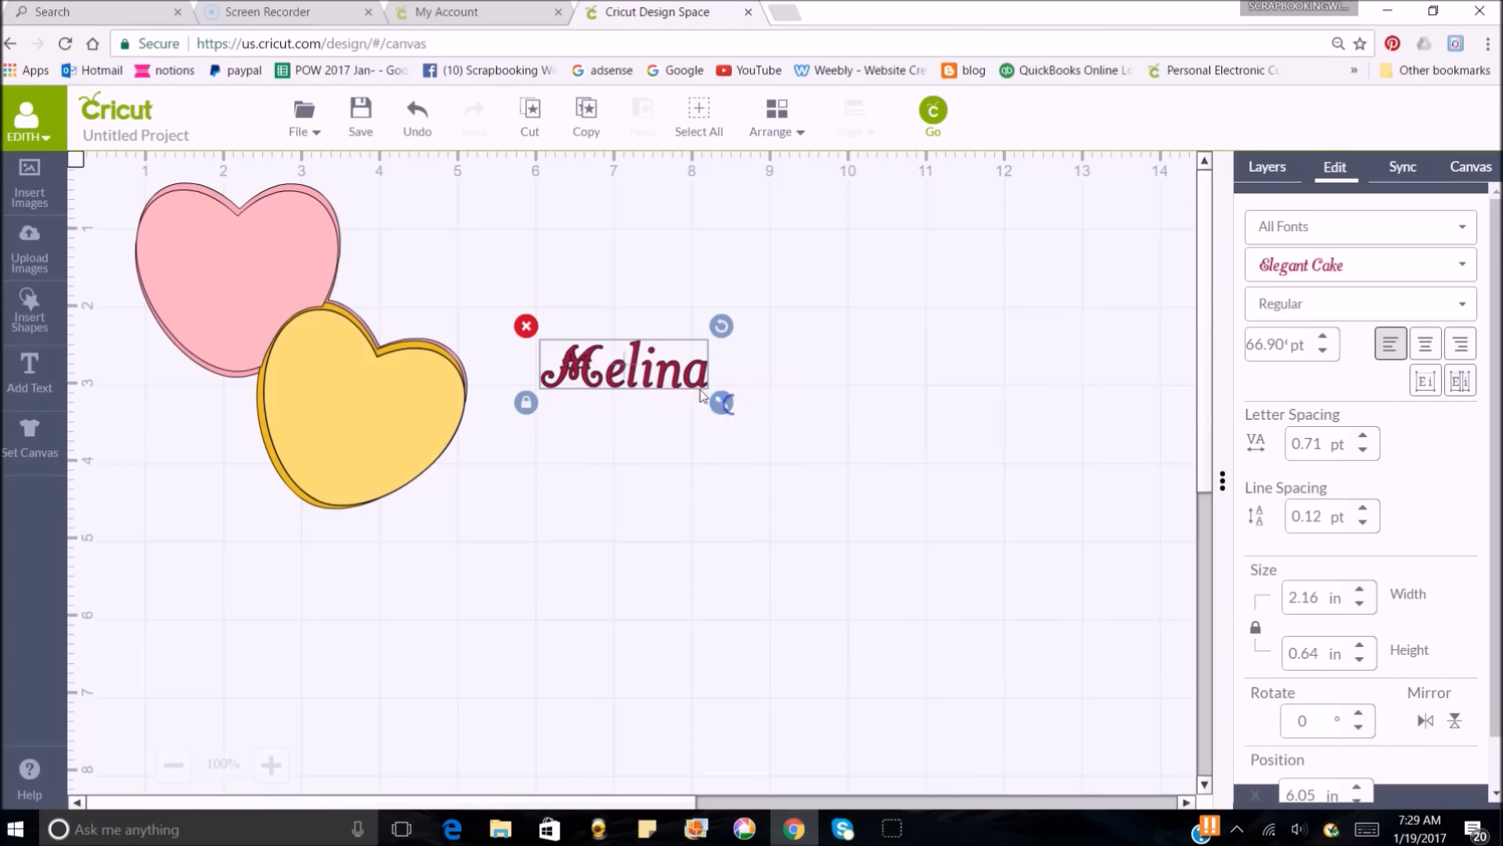
# - Place the name on the yellow heart, rotate it to about 19.7° to follow the heart's tilt, and center it
pyautogui.moveTo(651, 375); pyautogui.dragTo(462, 449)
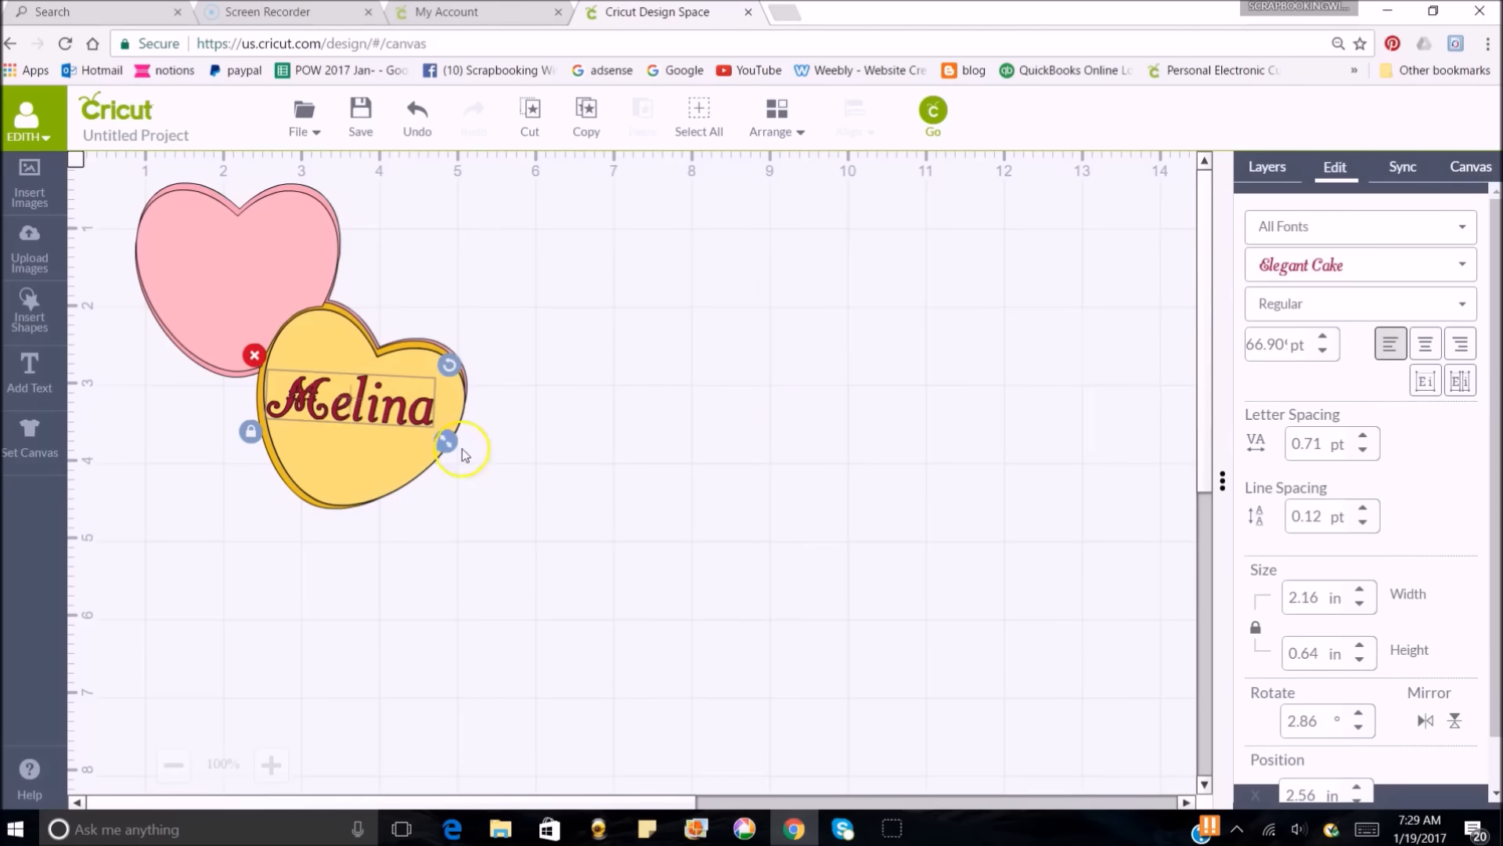
pyautogui.click(447, 368)
pyautogui.click(450, 366)
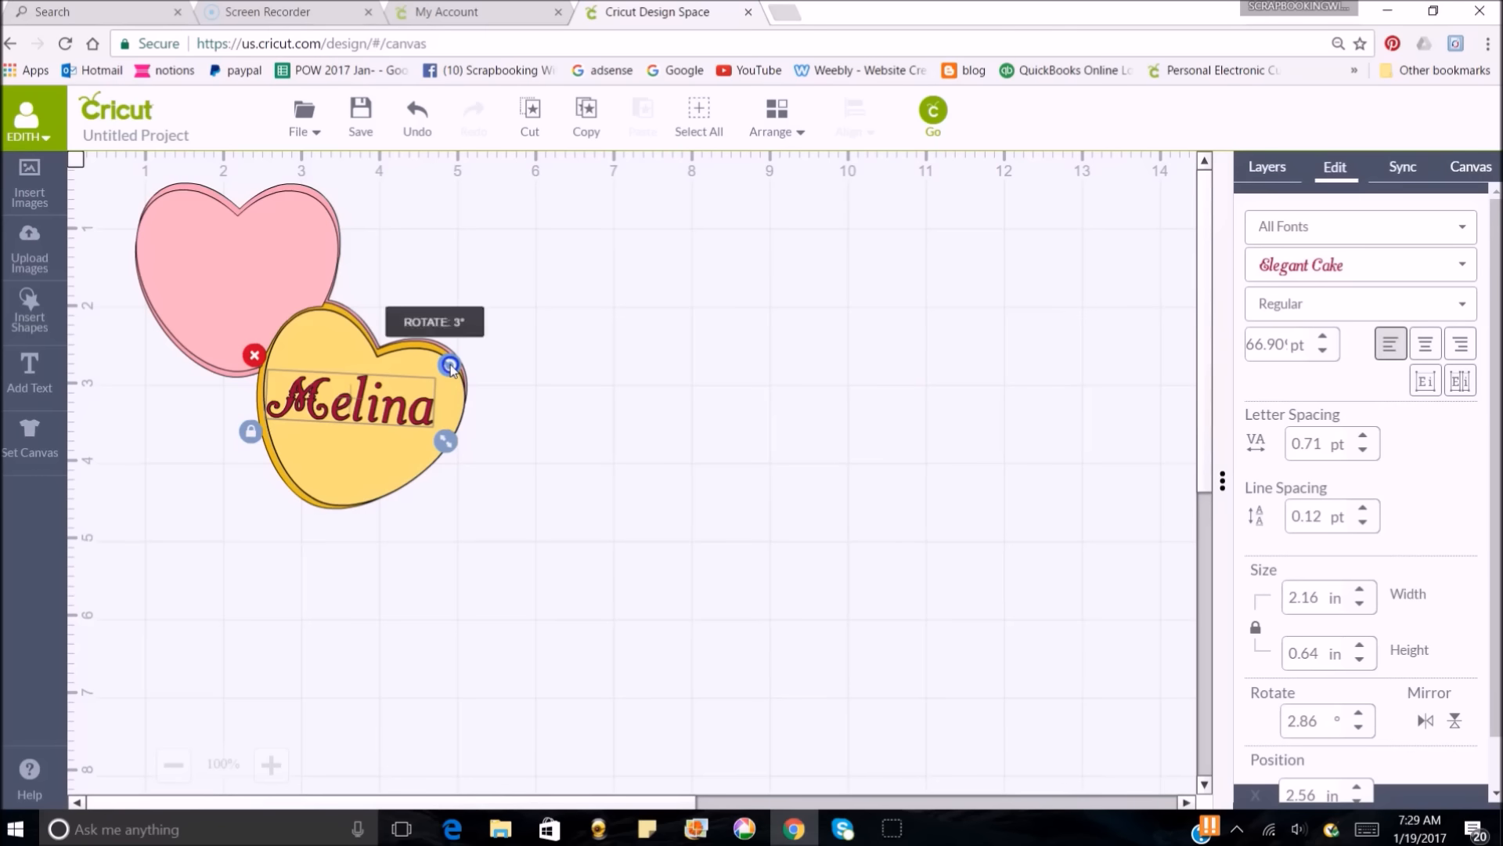
pyautogui.moveTo(450, 368); pyautogui.dragTo(450, 398)
pyautogui.click(370, 418)
pyautogui.moveTo(364, 415); pyautogui.dragTo(369, 423)
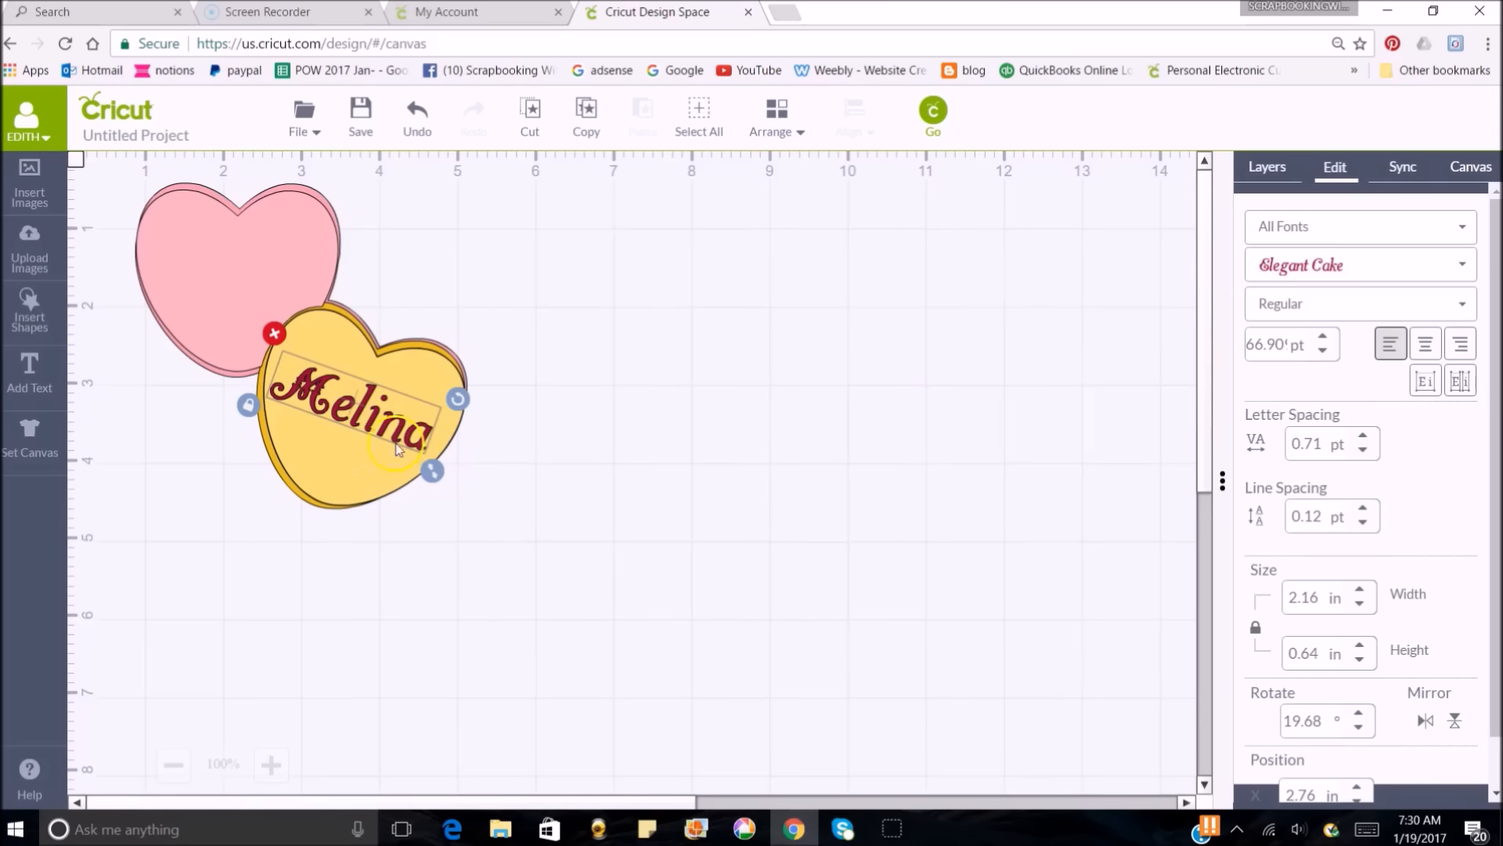
pyautogui.click(793, 583)
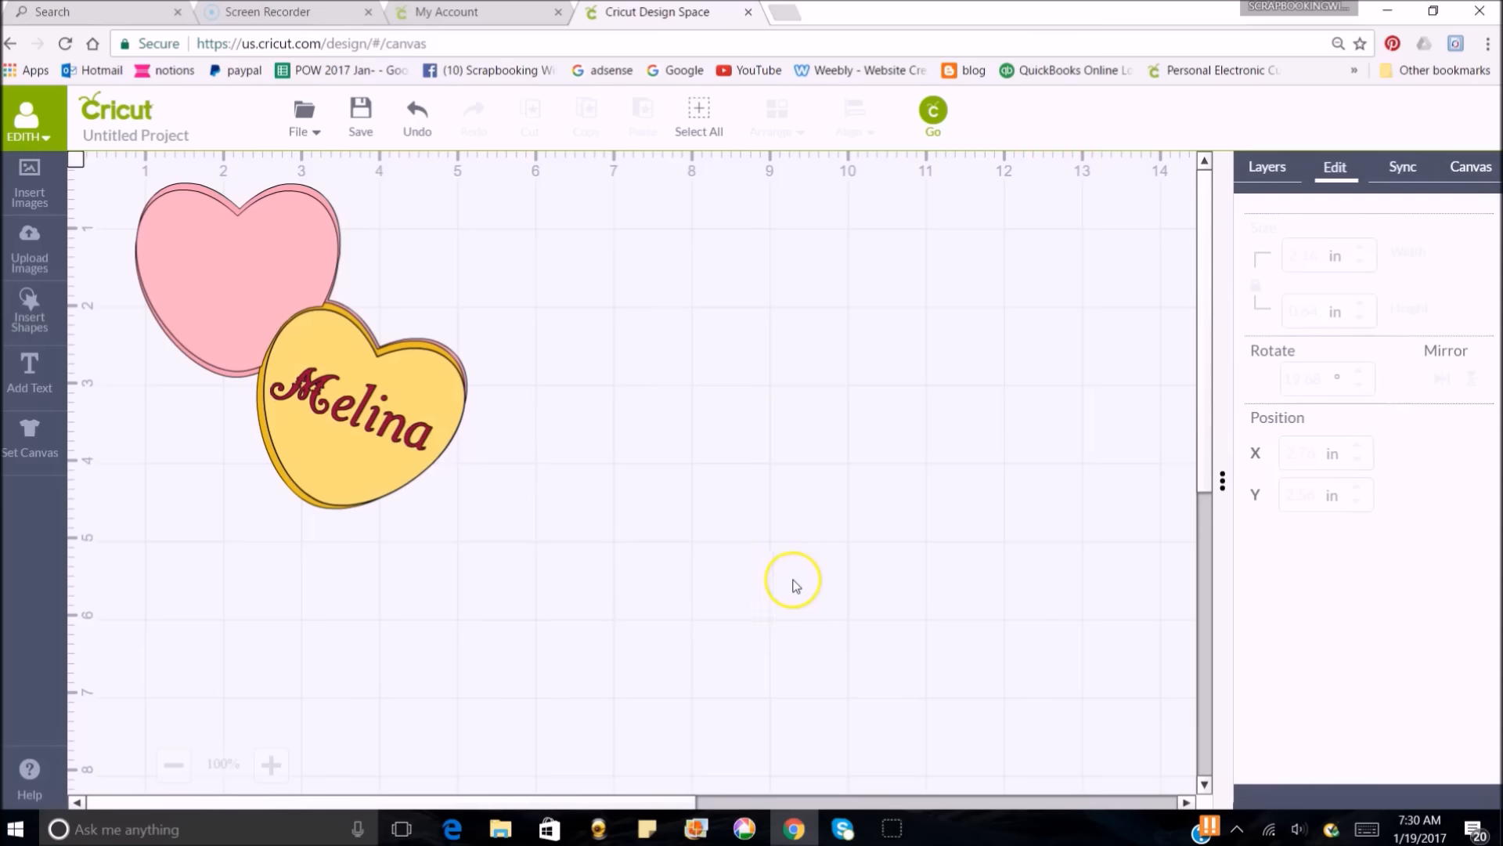
pyautogui.click(375, 417)
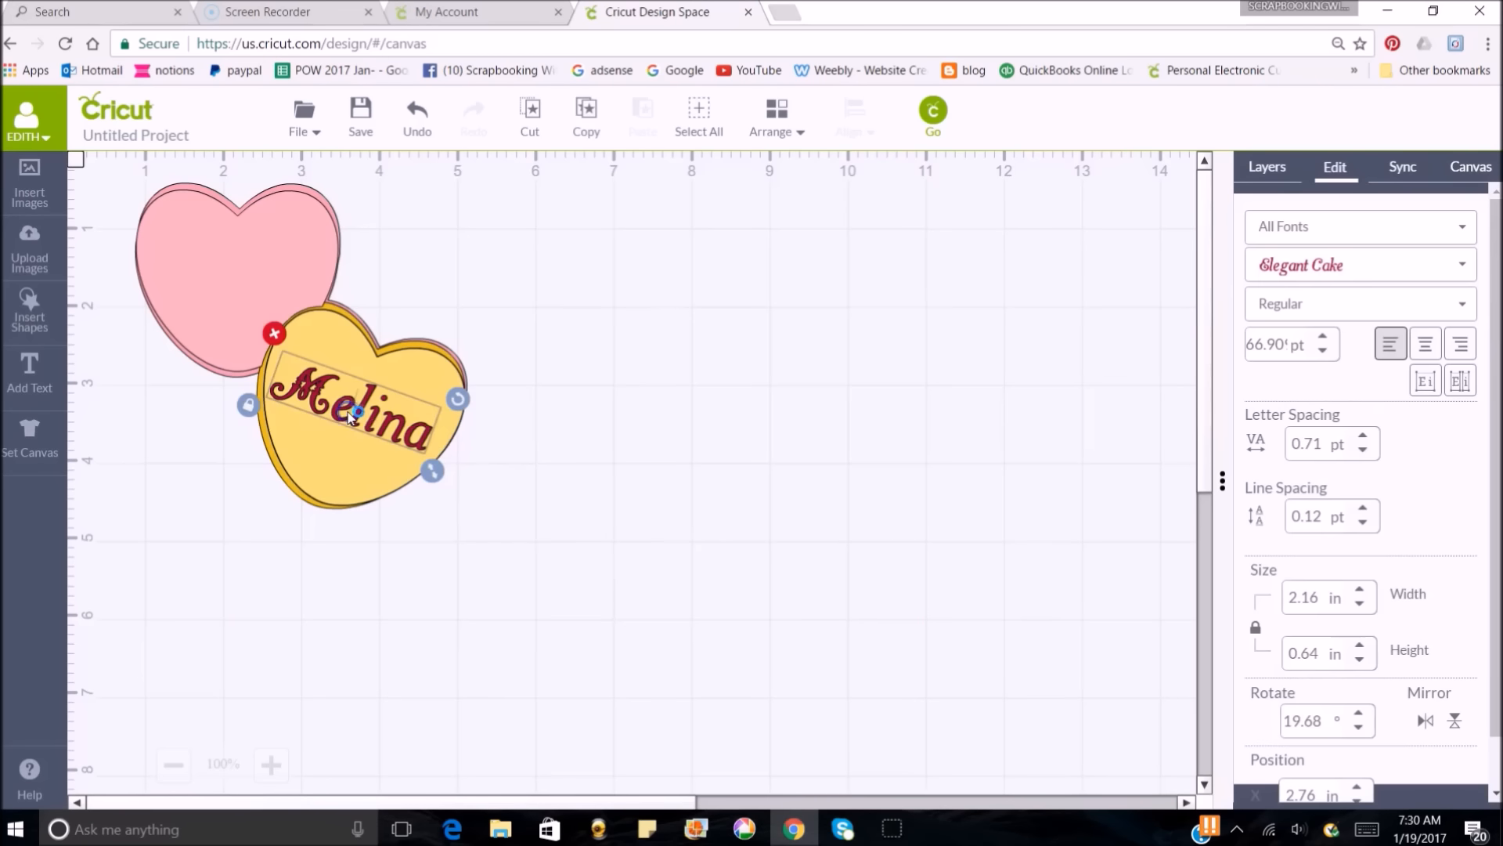
pyautogui.moveTo(374, 417); pyautogui.dragTo(369, 419)
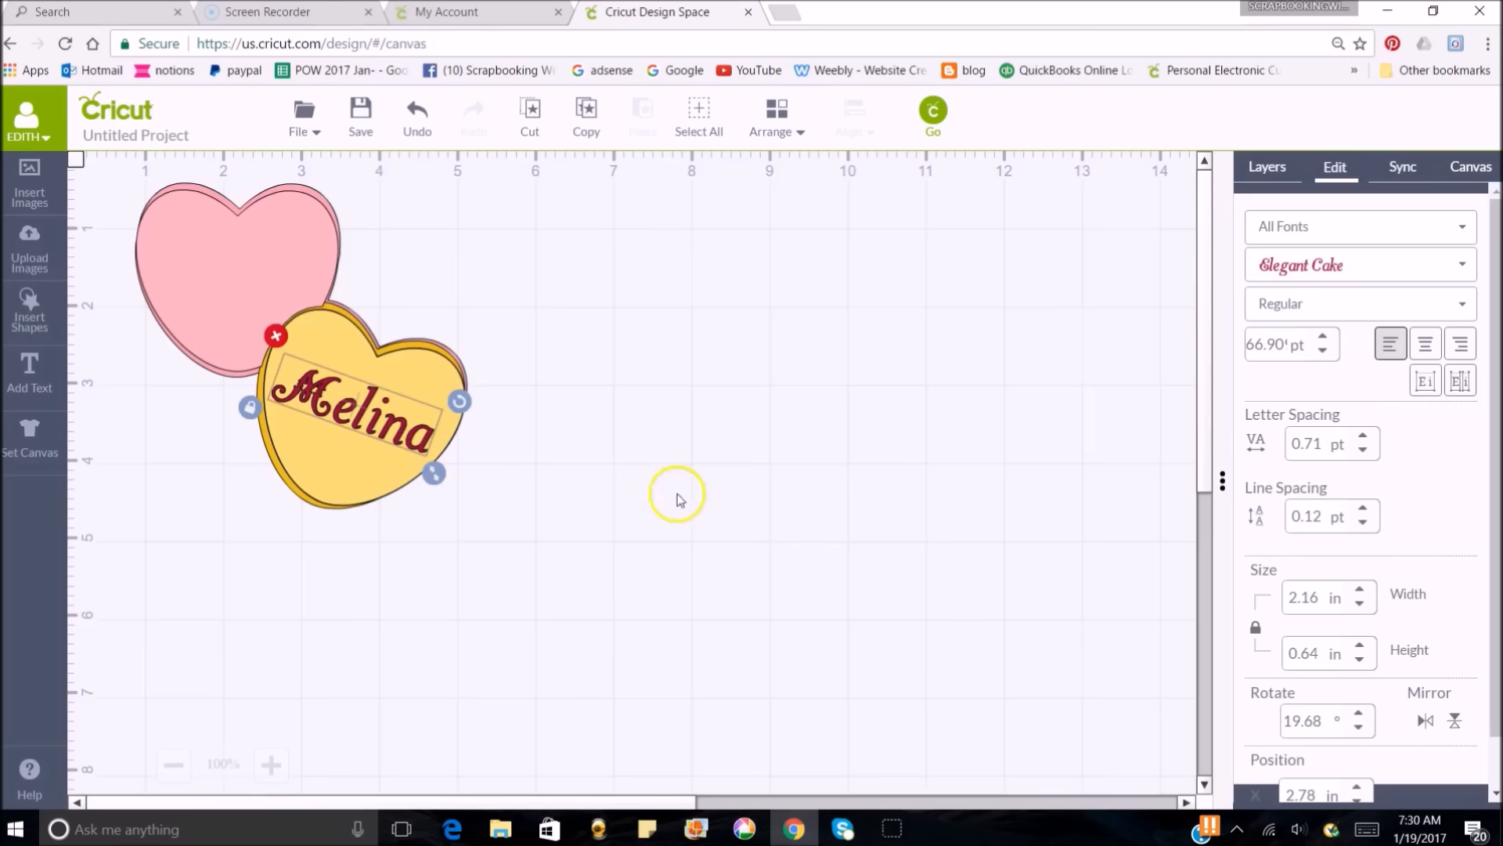
pyautogui.click(622, 426)
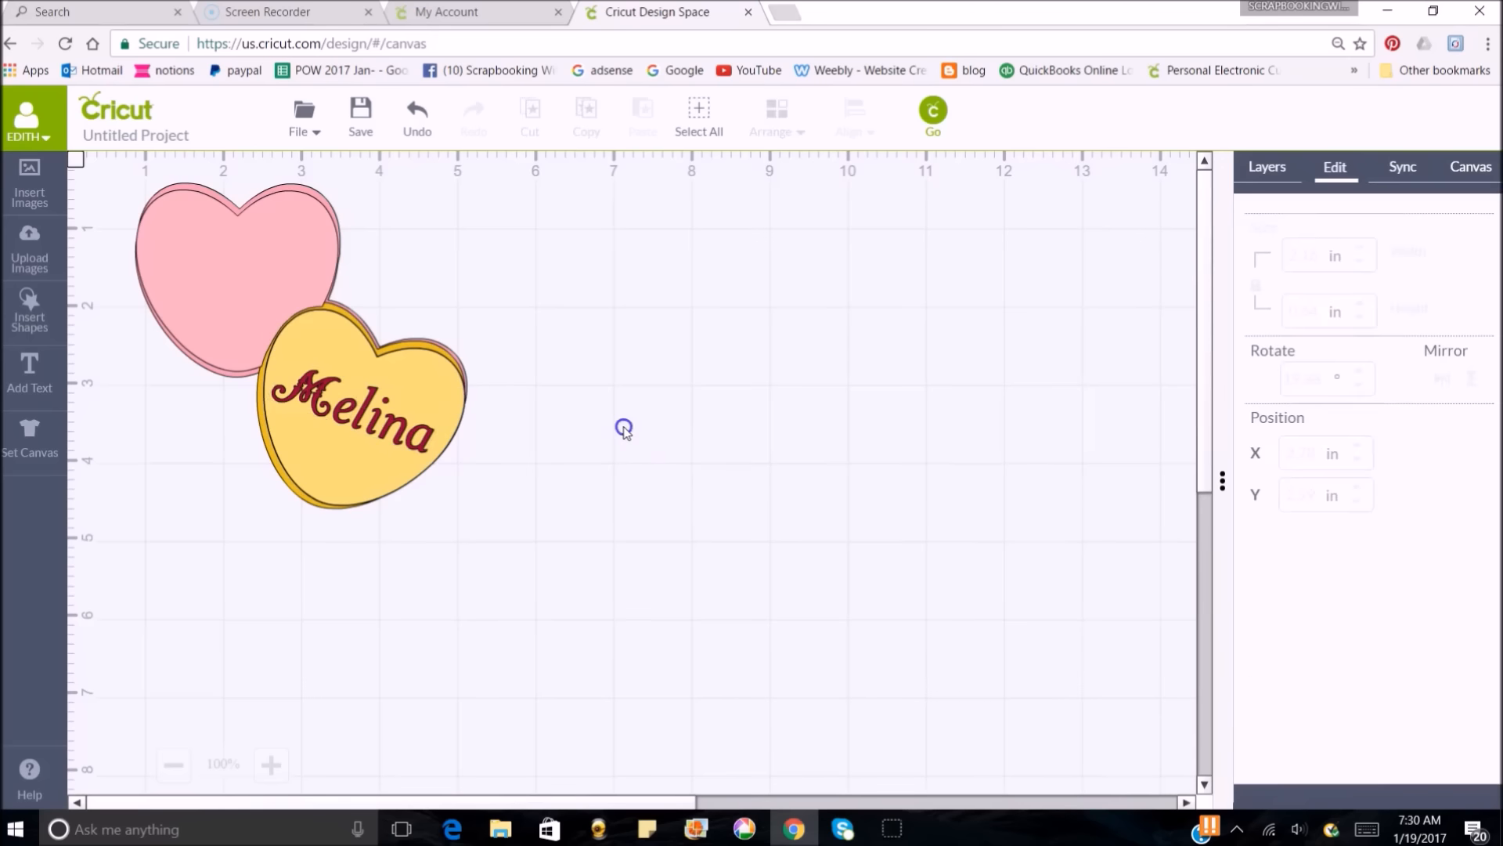
# - Add a second first name as a new text below the yellow heart
pyautogui.click(28, 368)
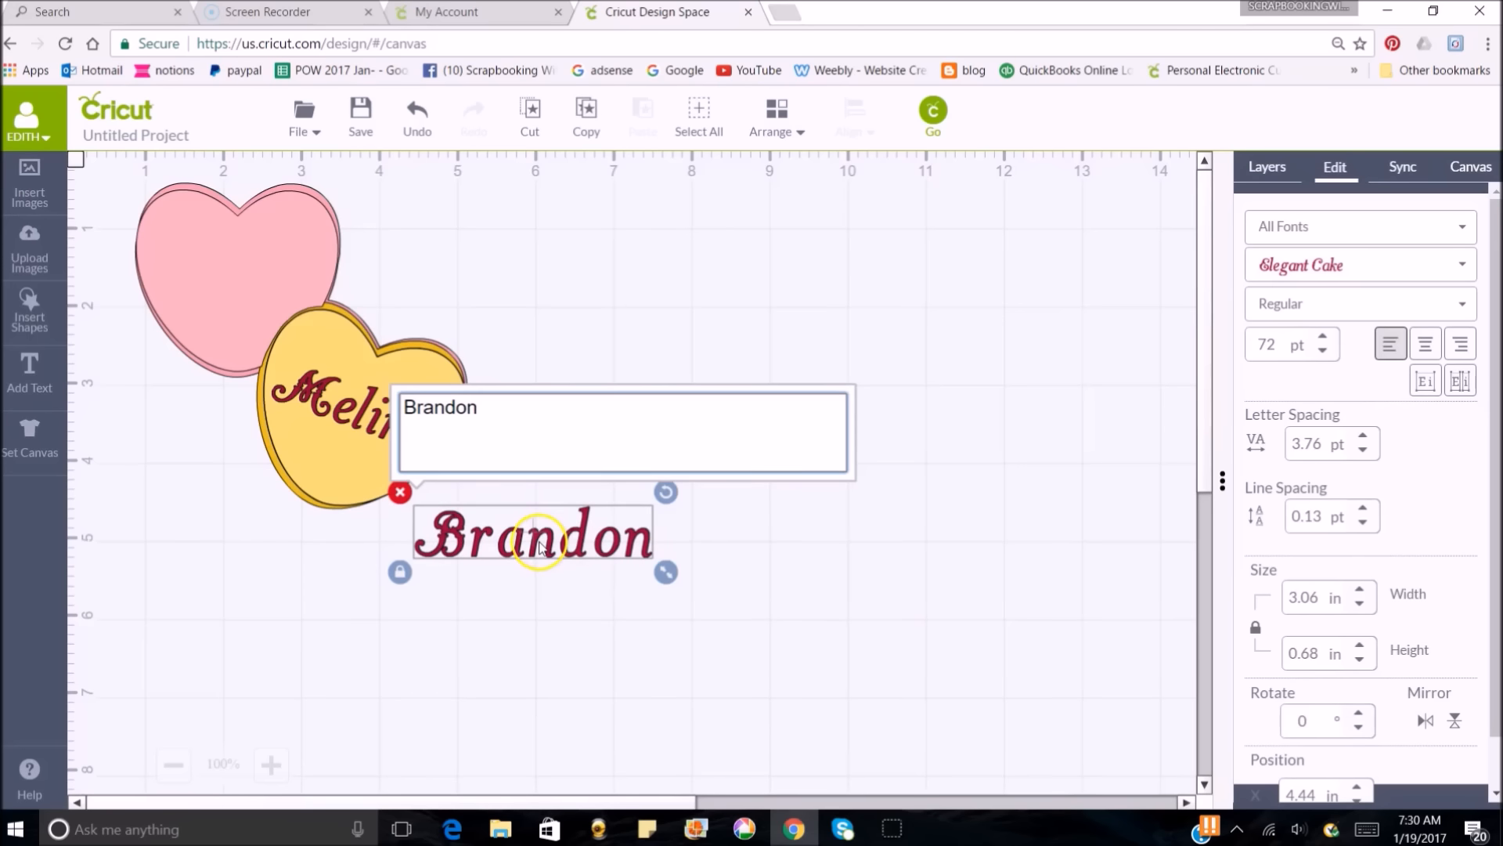
pyautogui.click(705, 546)
pyautogui.click(546, 539)
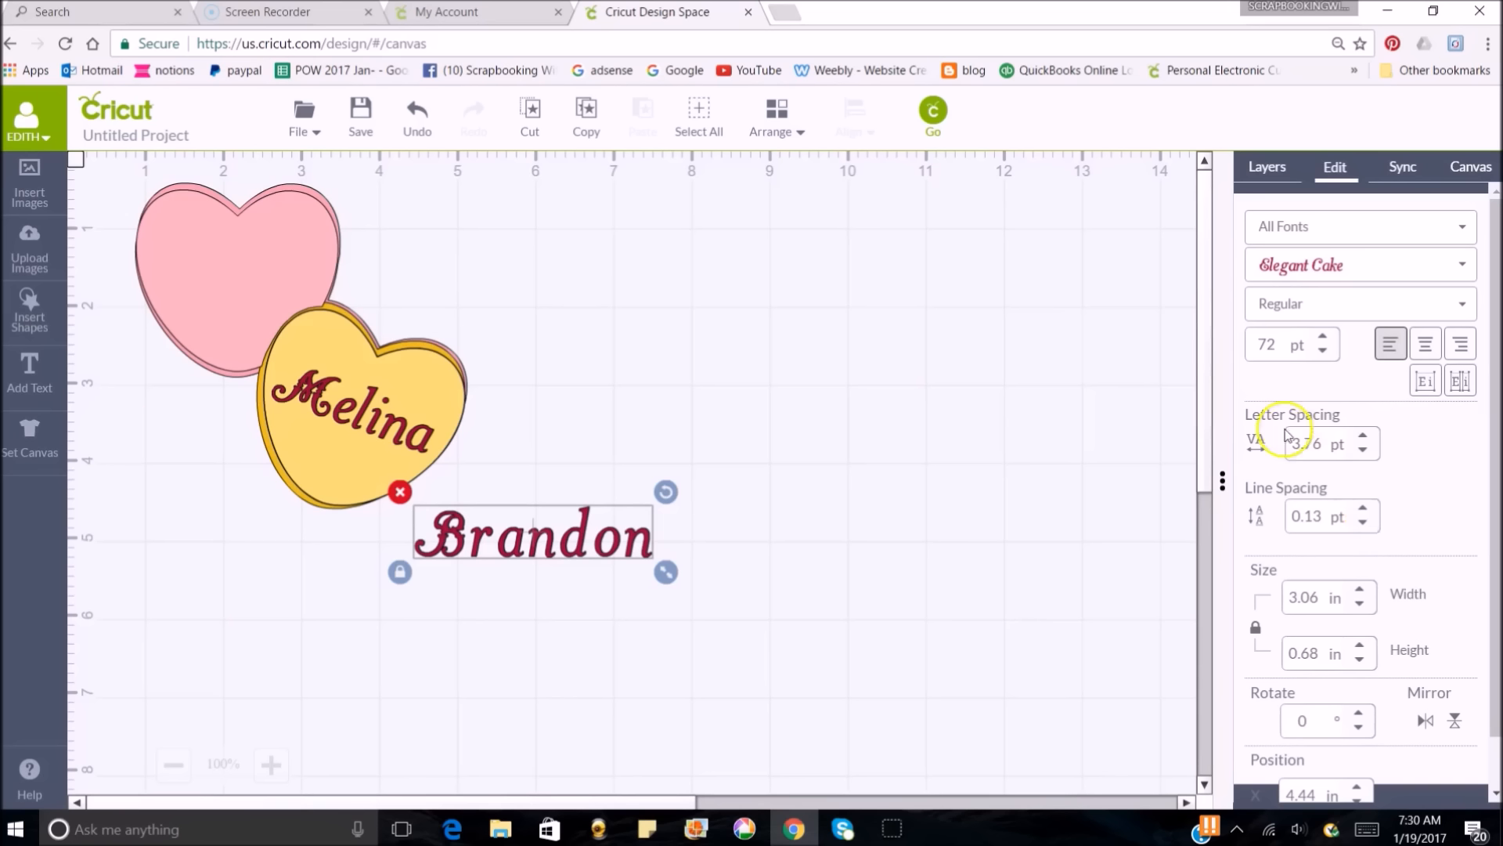
# - Tighten the second name's letter spacing to -0.24 pt
pyautogui.click(1365, 450)
pyautogui.click(1364, 451)
pyautogui.click(1365, 452)
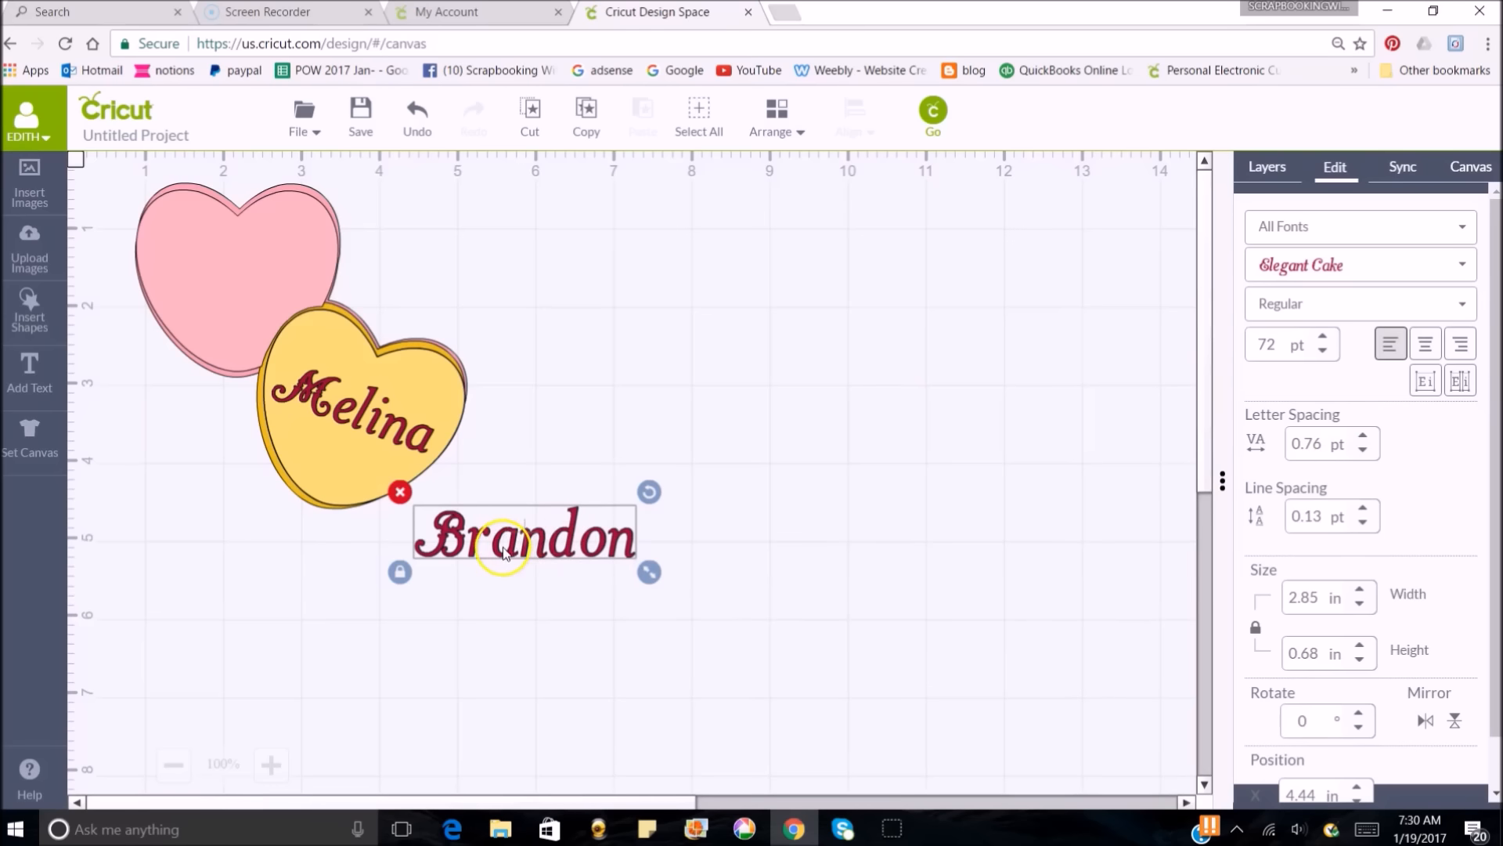
pyautogui.click(1365, 451)
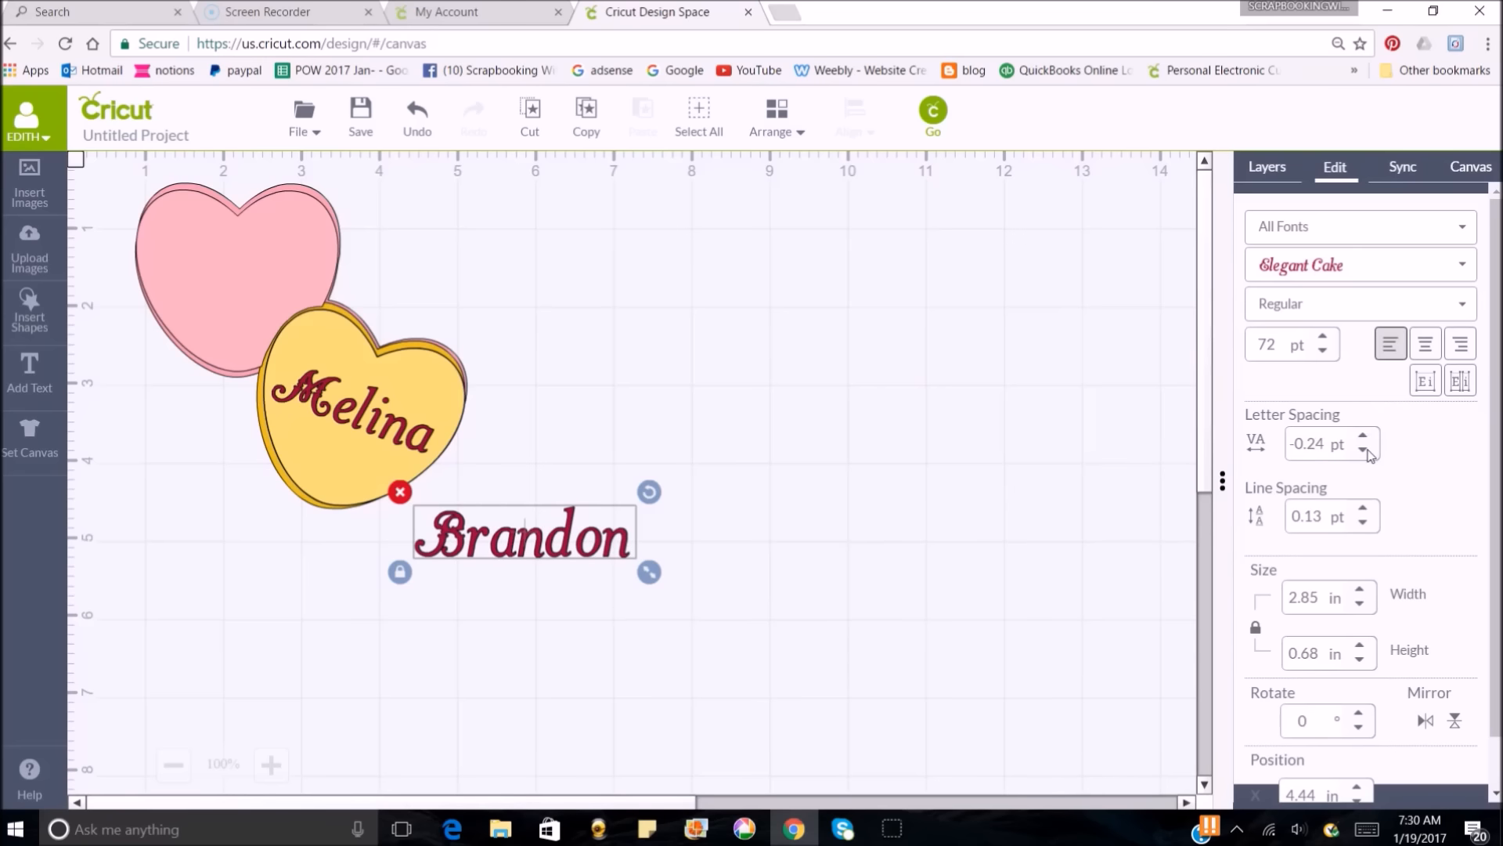
# - Position the second name on the pink heart, scaled down to about 2.39 in wide and tilted about 8.6°
pyautogui.moveTo(546, 540); pyautogui.dragTo(278, 262)
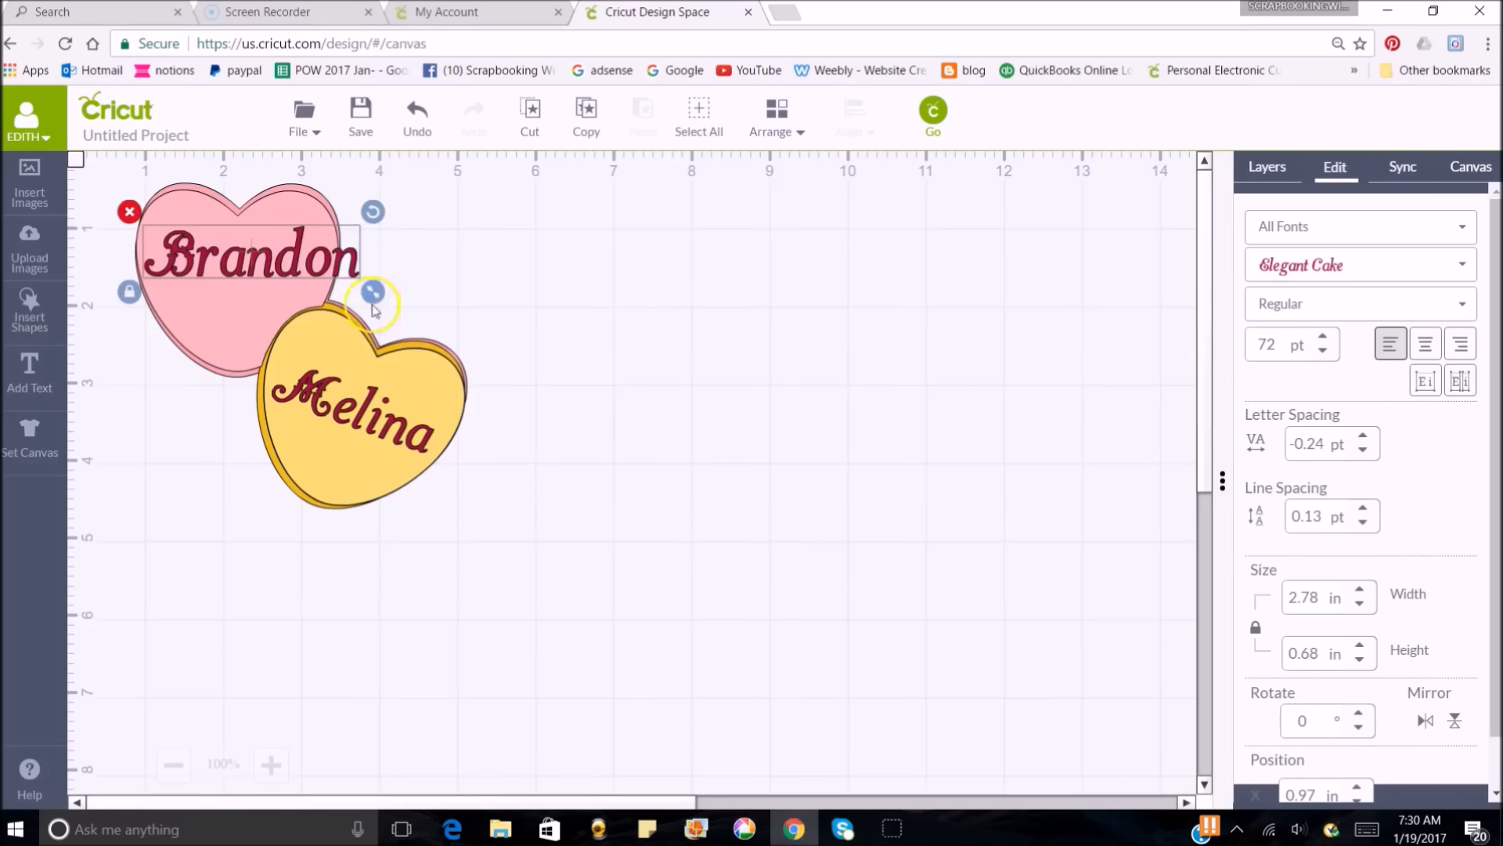
pyautogui.moveTo(373, 295); pyautogui.dragTo(330, 268)
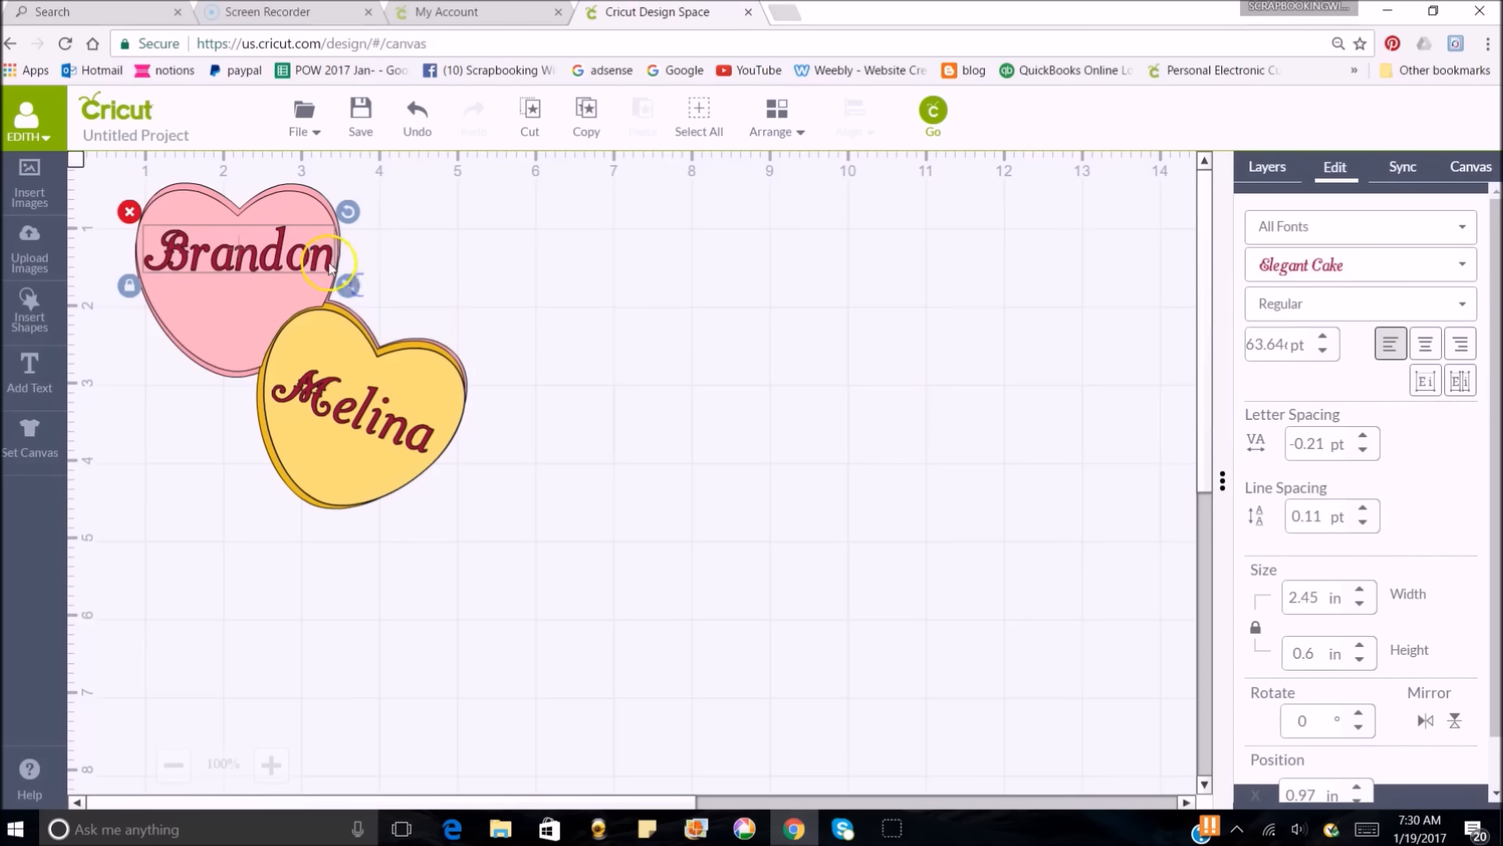
pyautogui.moveTo(348, 213); pyautogui.dragTo(246, 266)
pyautogui.click(279, 243)
pyautogui.moveTo(331, 311)
pyautogui.mouseDown()
pyautogui.moveTo(352, 313)
pyautogui.moveTo(336, 319)
pyautogui.mouseUp()
pyautogui.click(237, 268)
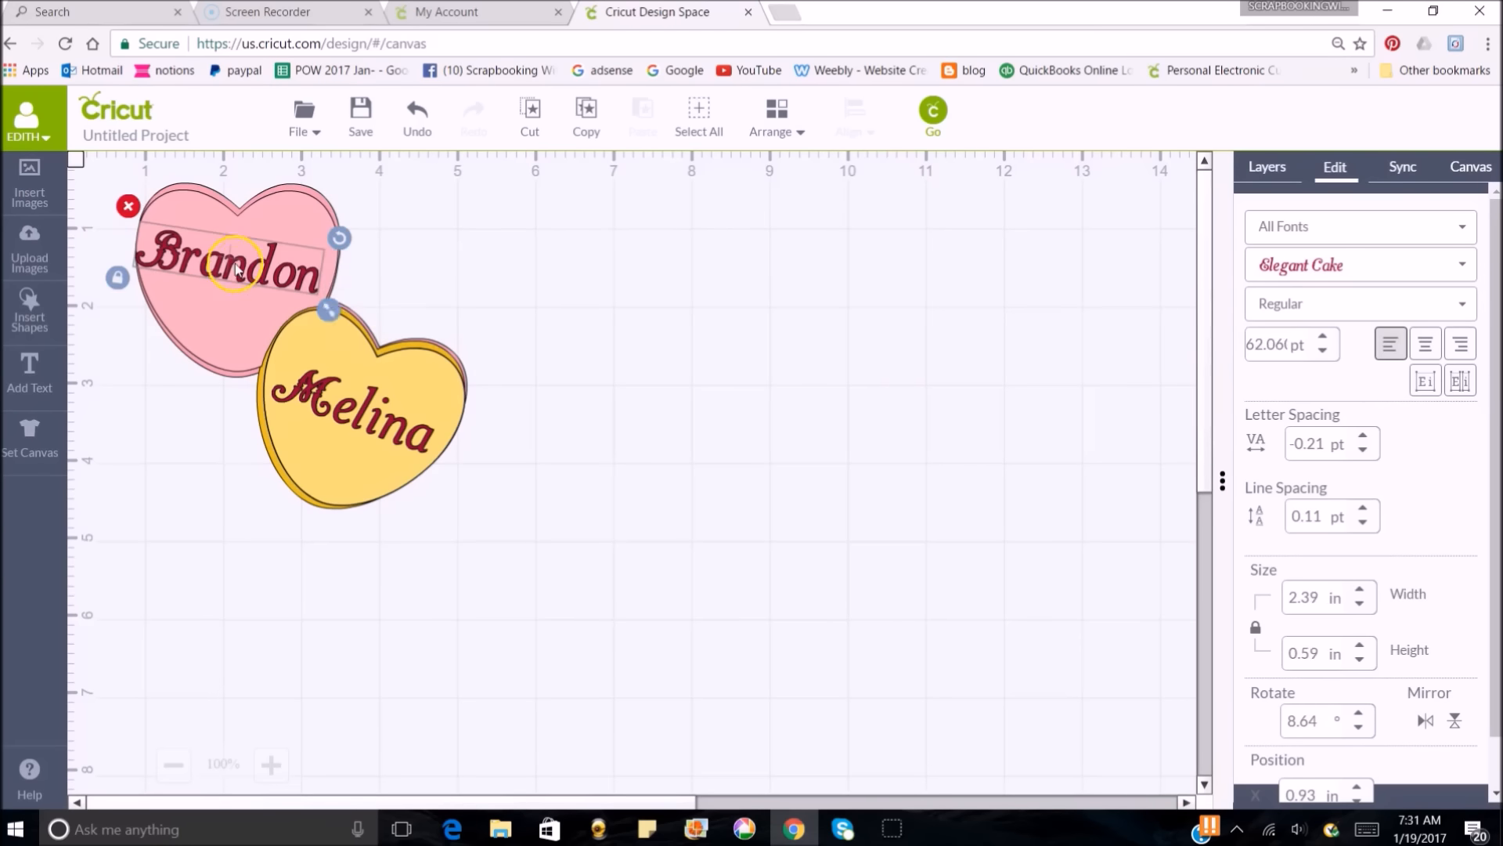
pyautogui.moveTo(236, 267); pyautogui.dragTo(241, 269)
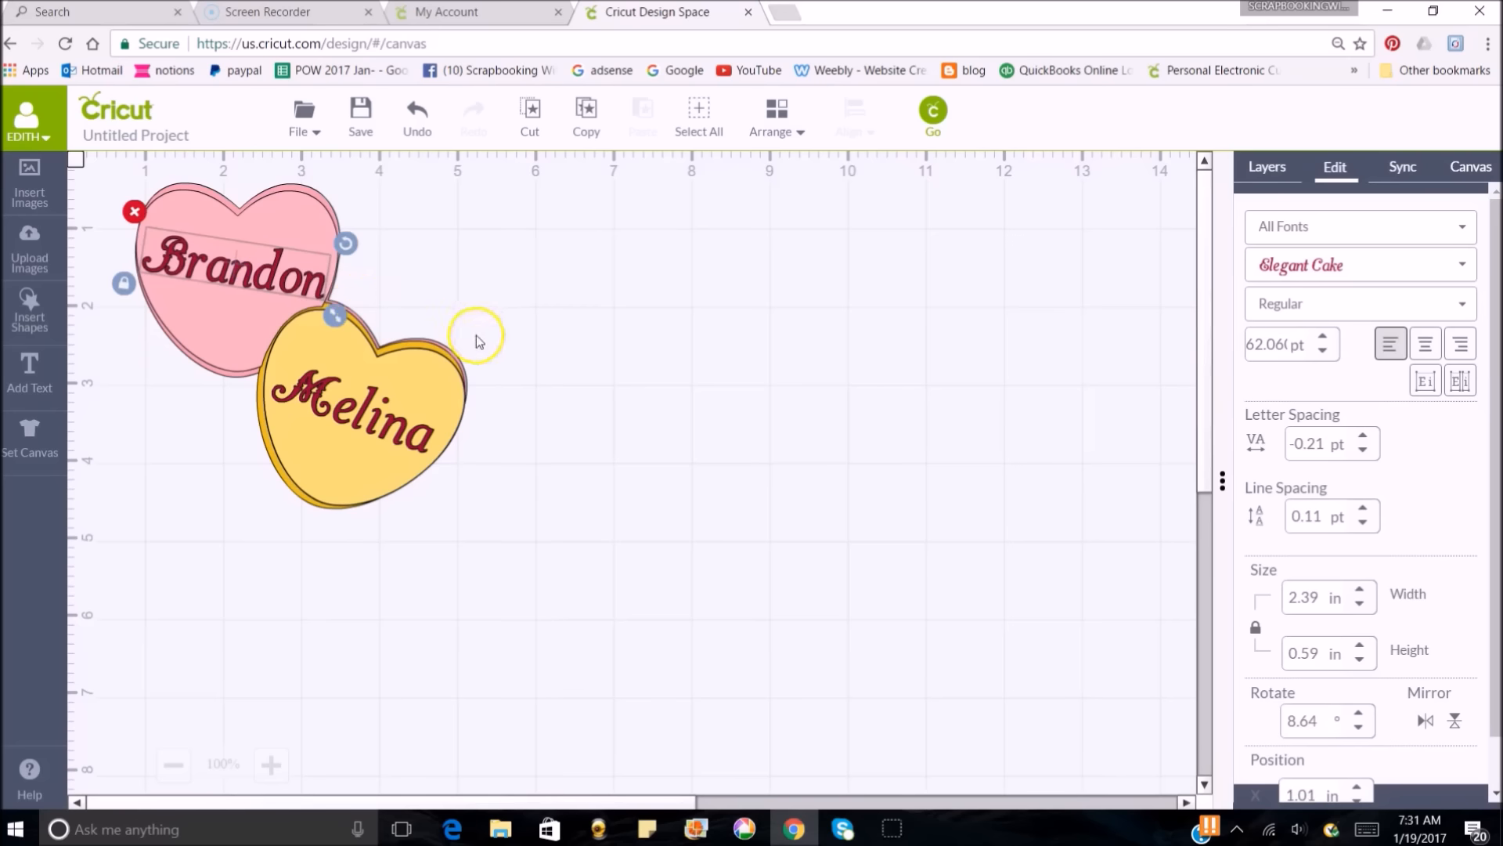
# - Rotate the pink heart's name to slope upward at about 327° and center it on the heart
pyautogui.moveTo(346, 245); pyautogui.dragTo(344, 258)
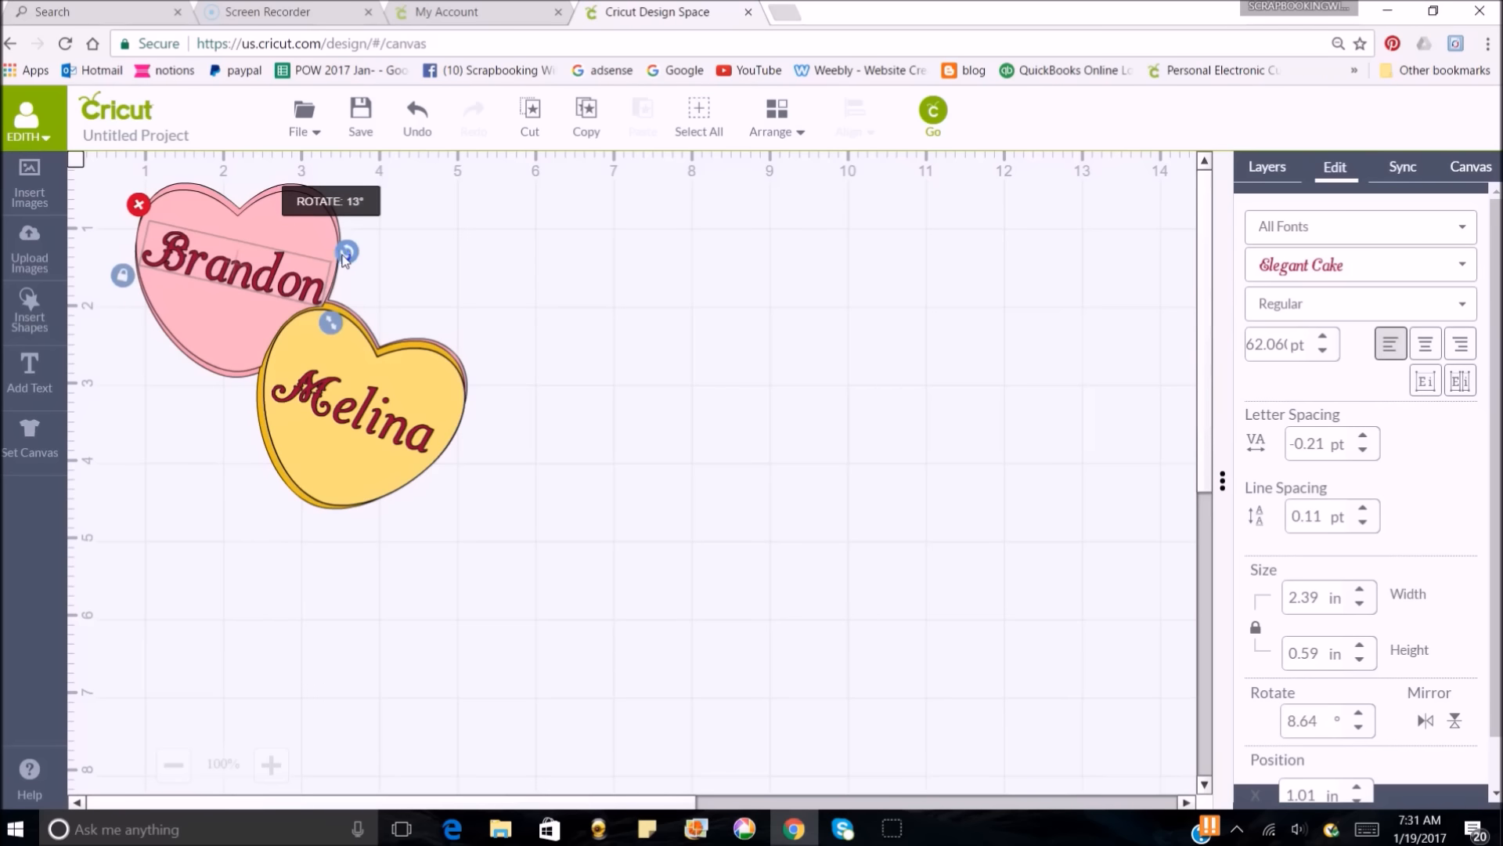
pyautogui.moveTo(344, 250); pyautogui.dragTo(326, 161)
pyautogui.click(257, 252)
pyautogui.moveTo(256, 255); pyautogui.dragTo(263, 249)
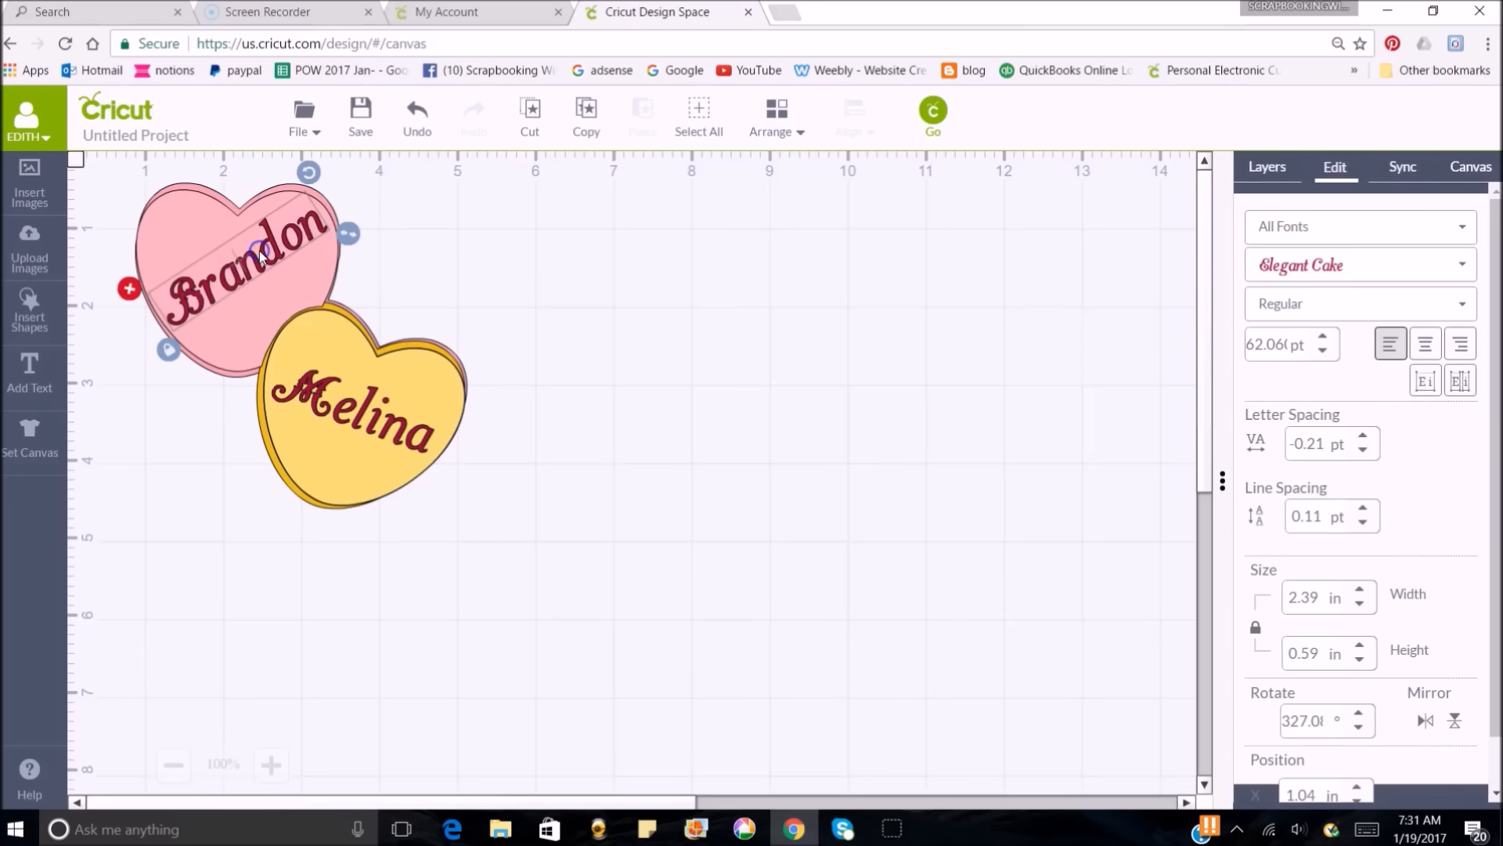
pyautogui.click(622, 370)
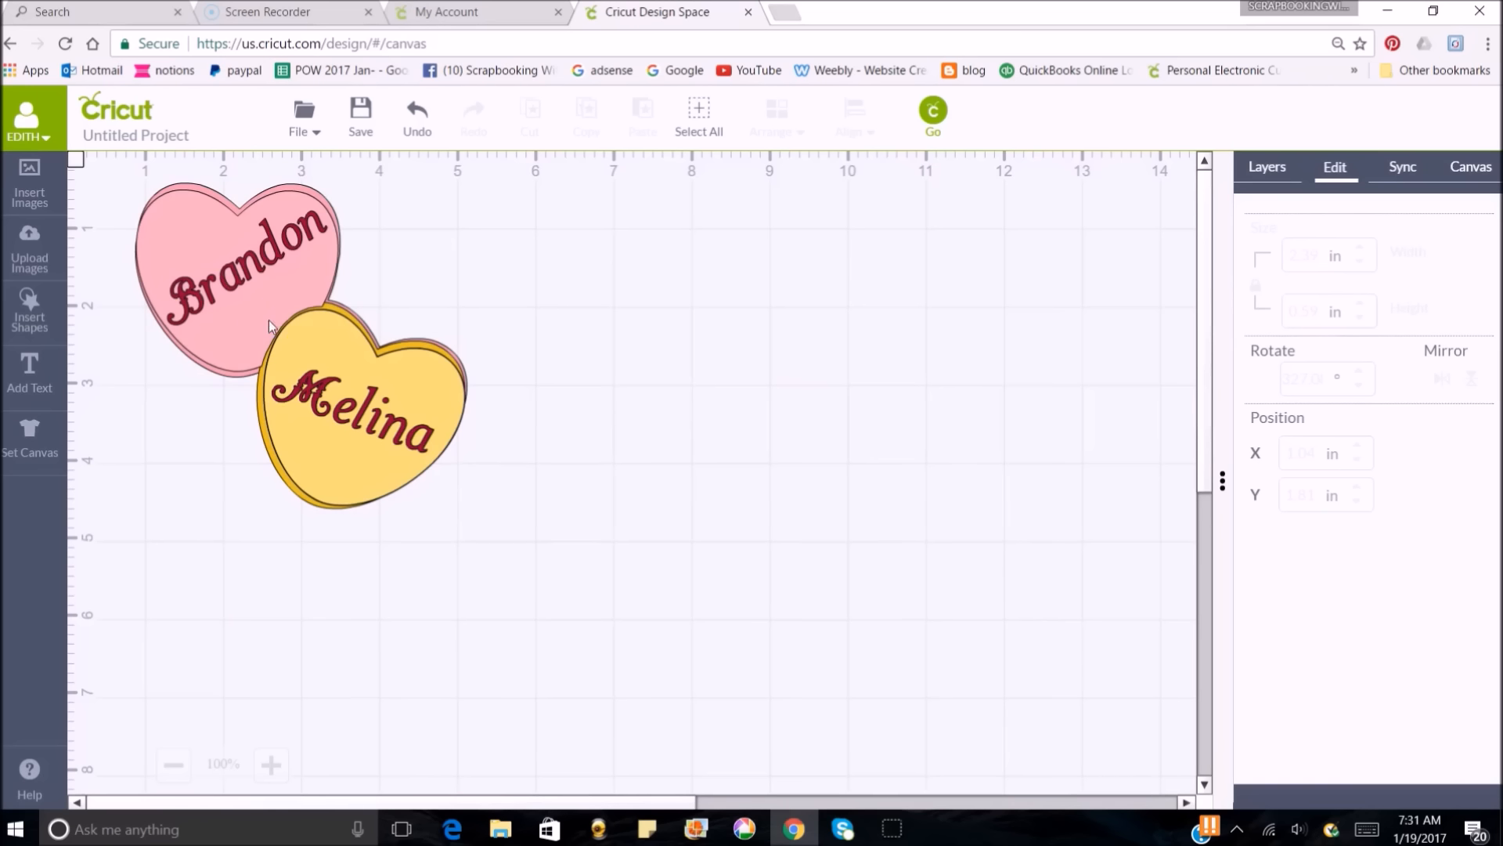
# - Change the pink heart's name layer from Cut to Write with the Black, 0.3 Tip pen
pyautogui.click(240, 283)
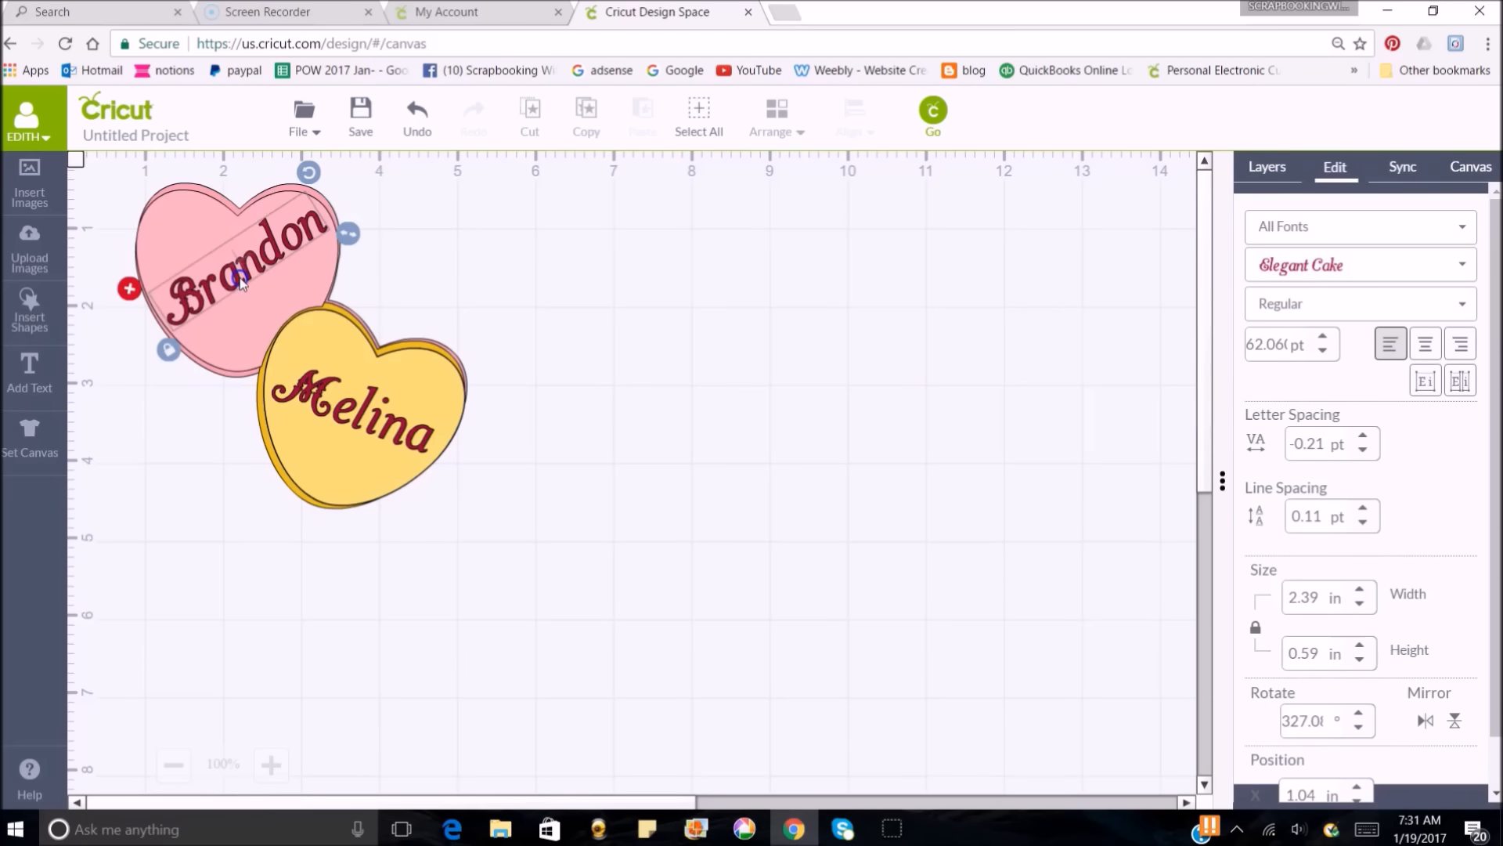
pyautogui.click(1266, 170)
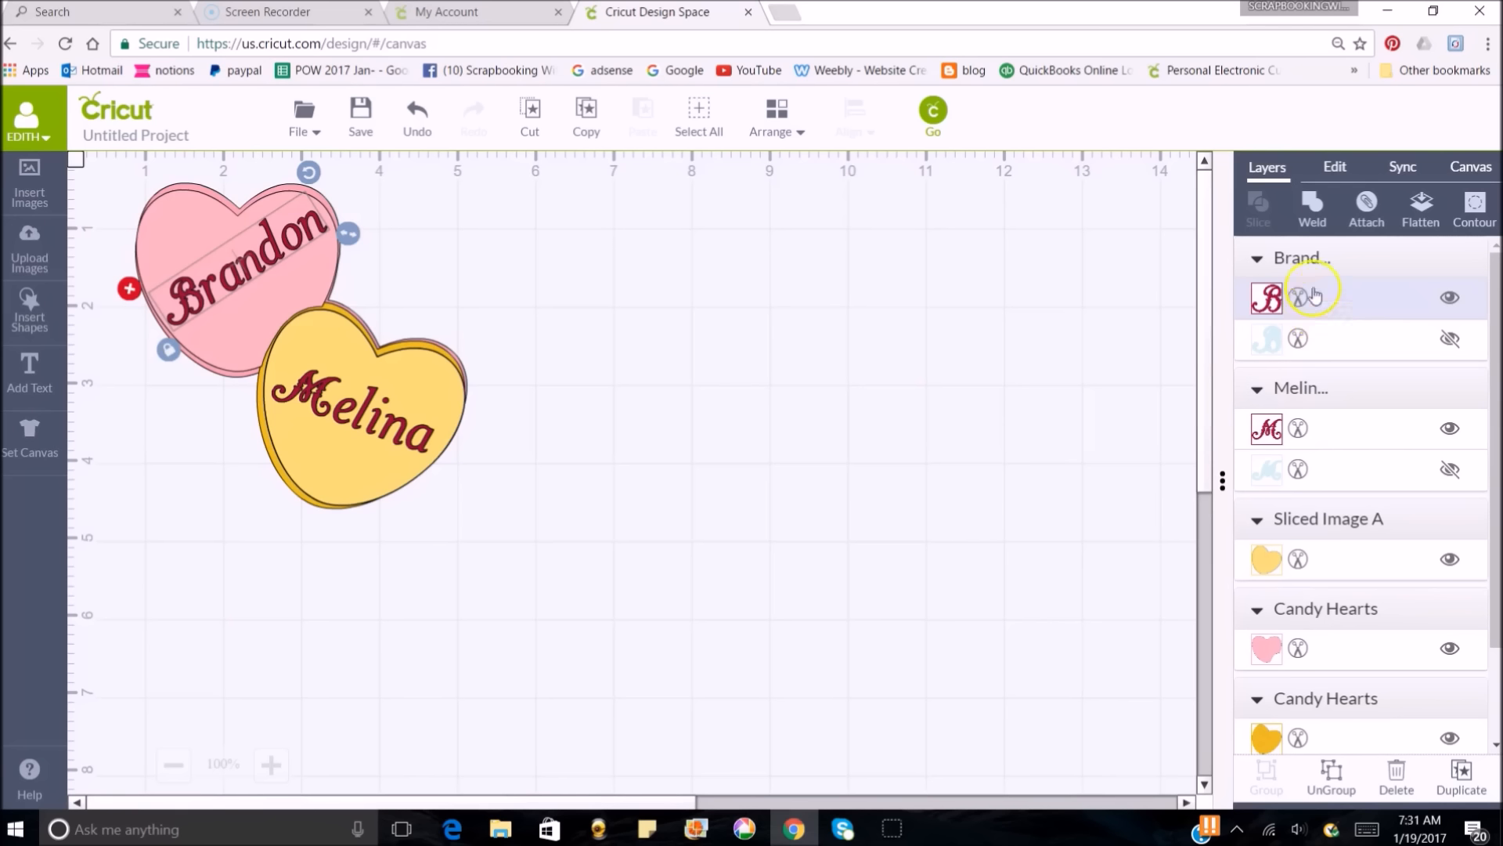
pyautogui.click(1290, 304)
pyautogui.click(1300, 302)
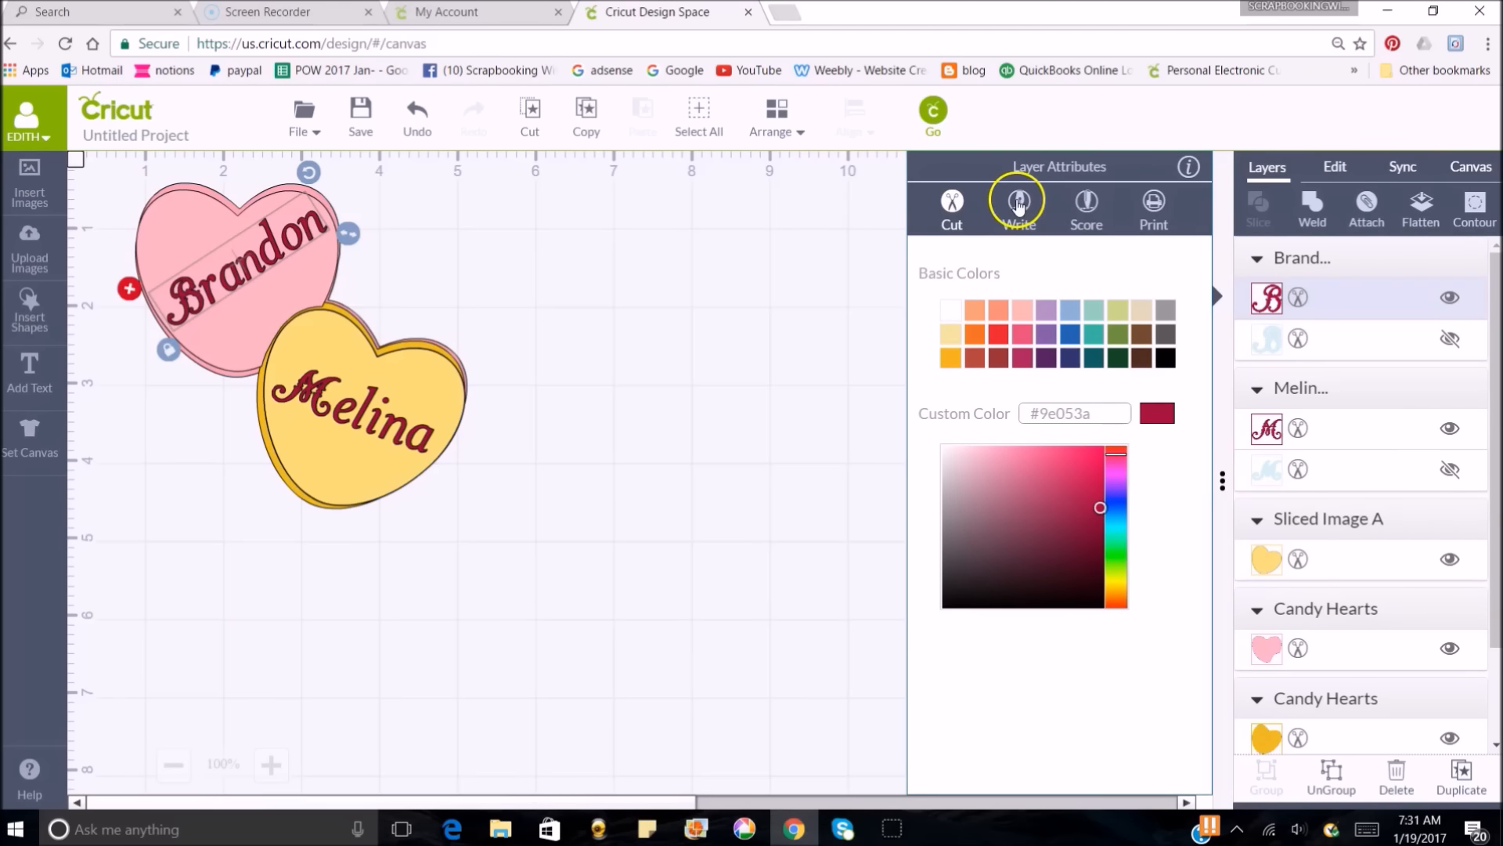
pyautogui.click(1018, 202)
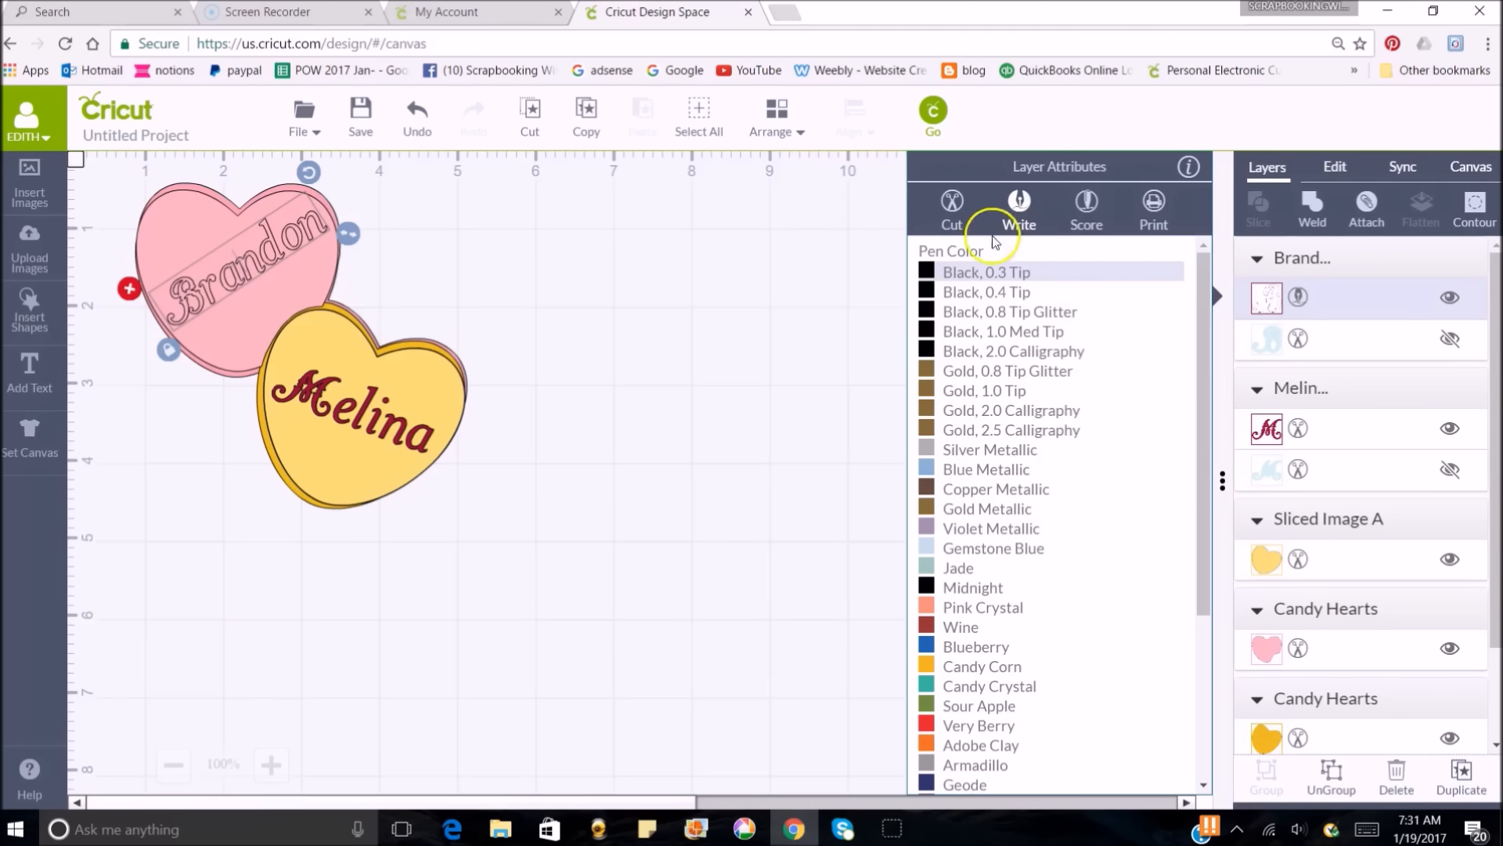
pyautogui.click(959, 276)
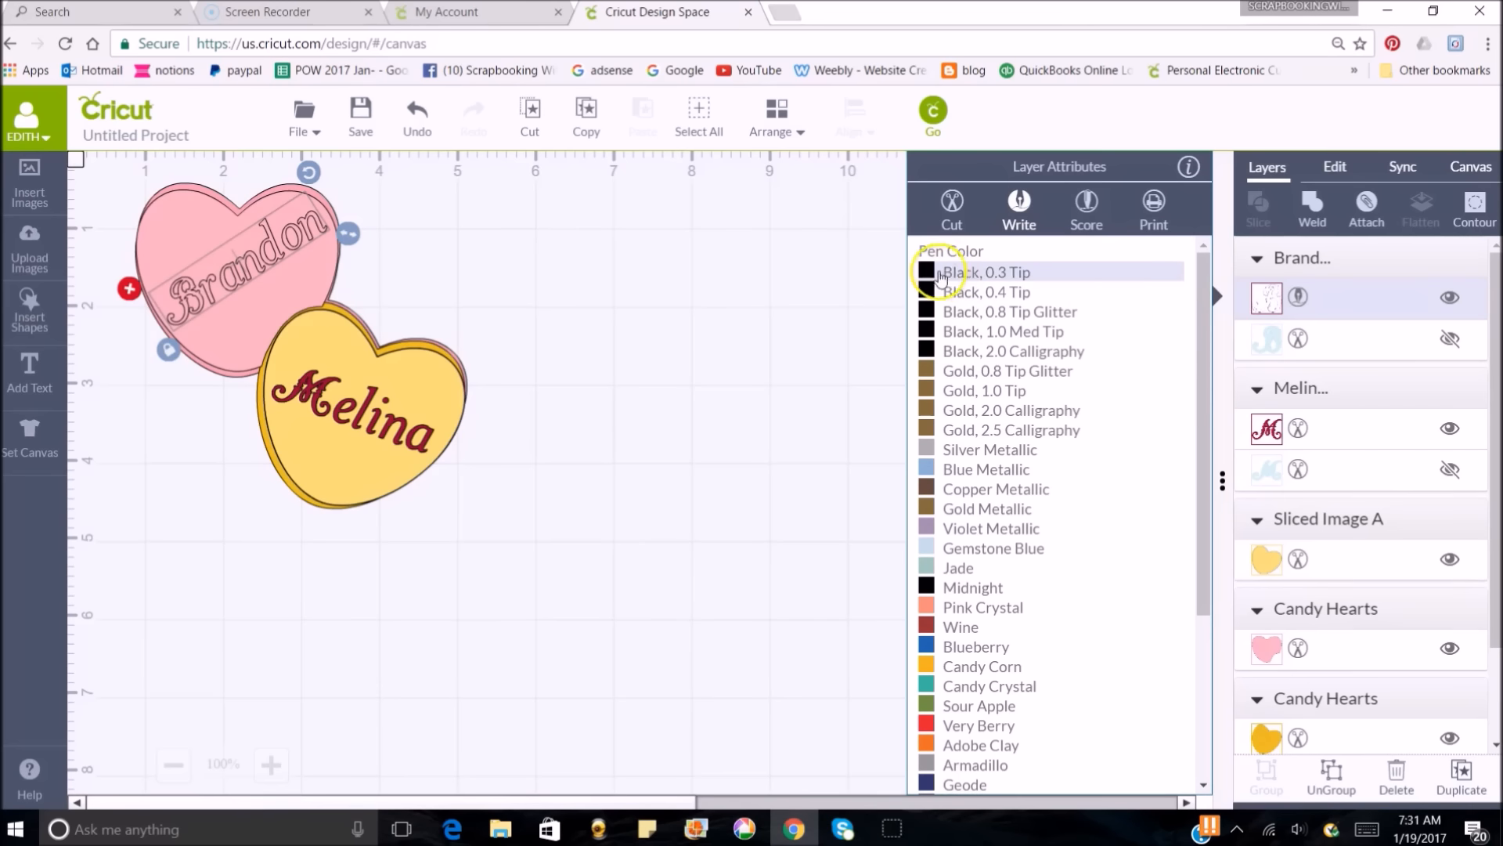
pyautogui.click(795, 186)
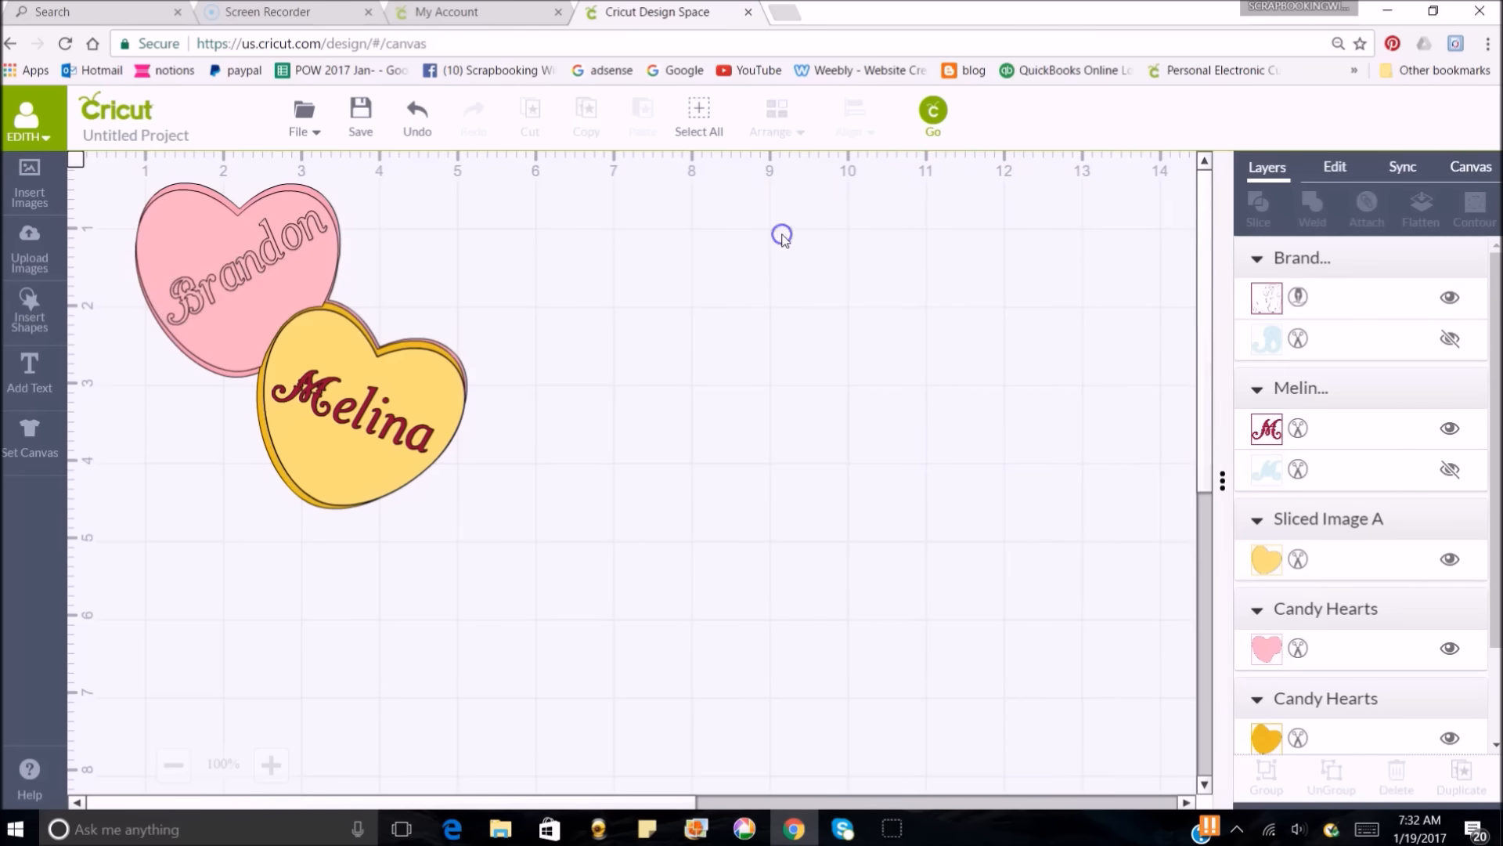
# - Change the yellow heart's name layer from Cut to Write, using the Black, 0.3 Tip pen
pyautogui.click(362, 423)
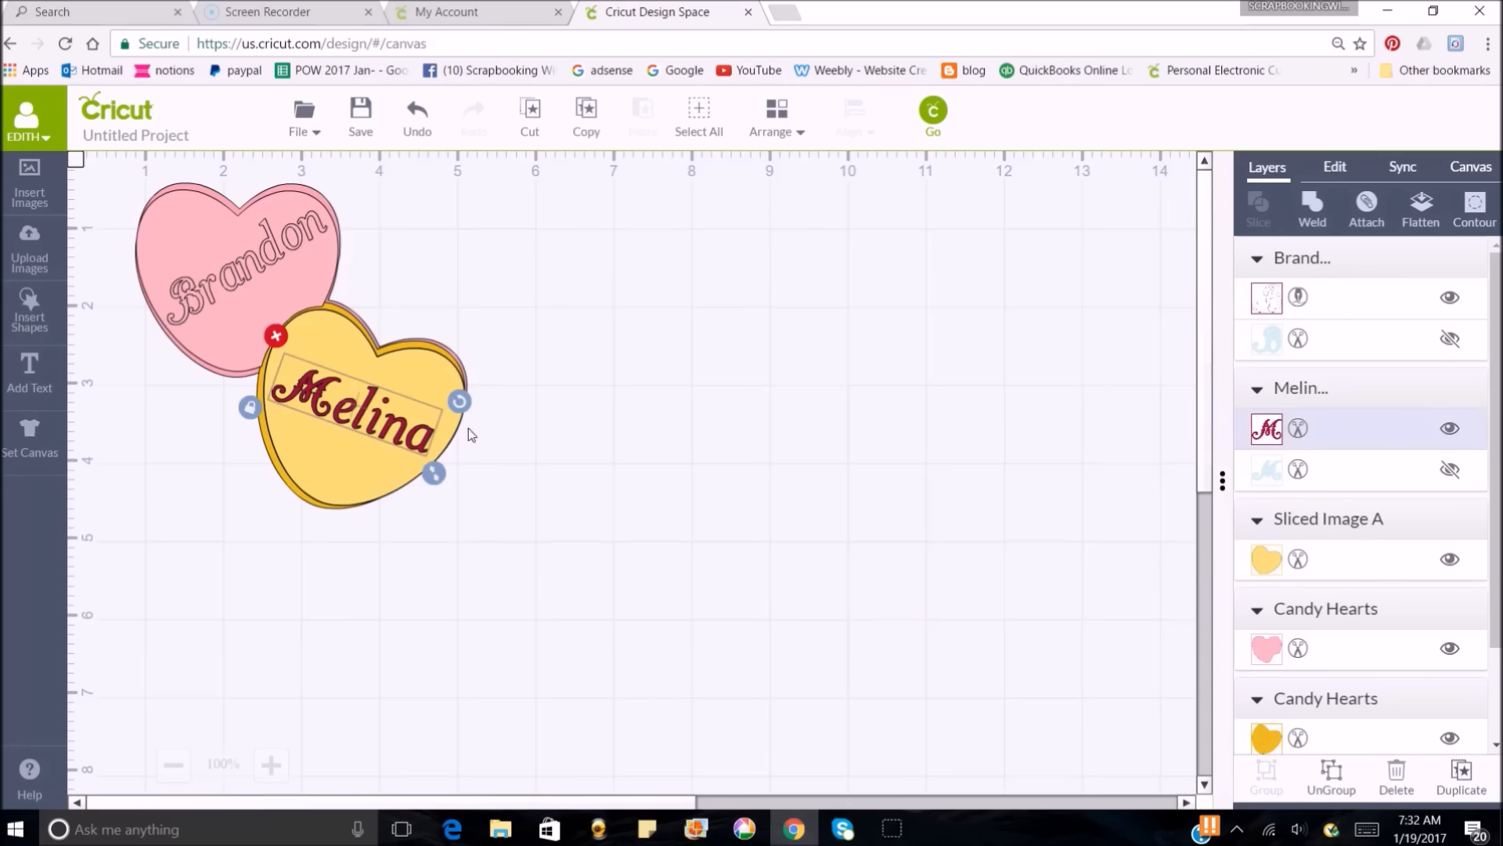
pyautogui.click(1306, 360)
pyautogui.click(1299, 430)
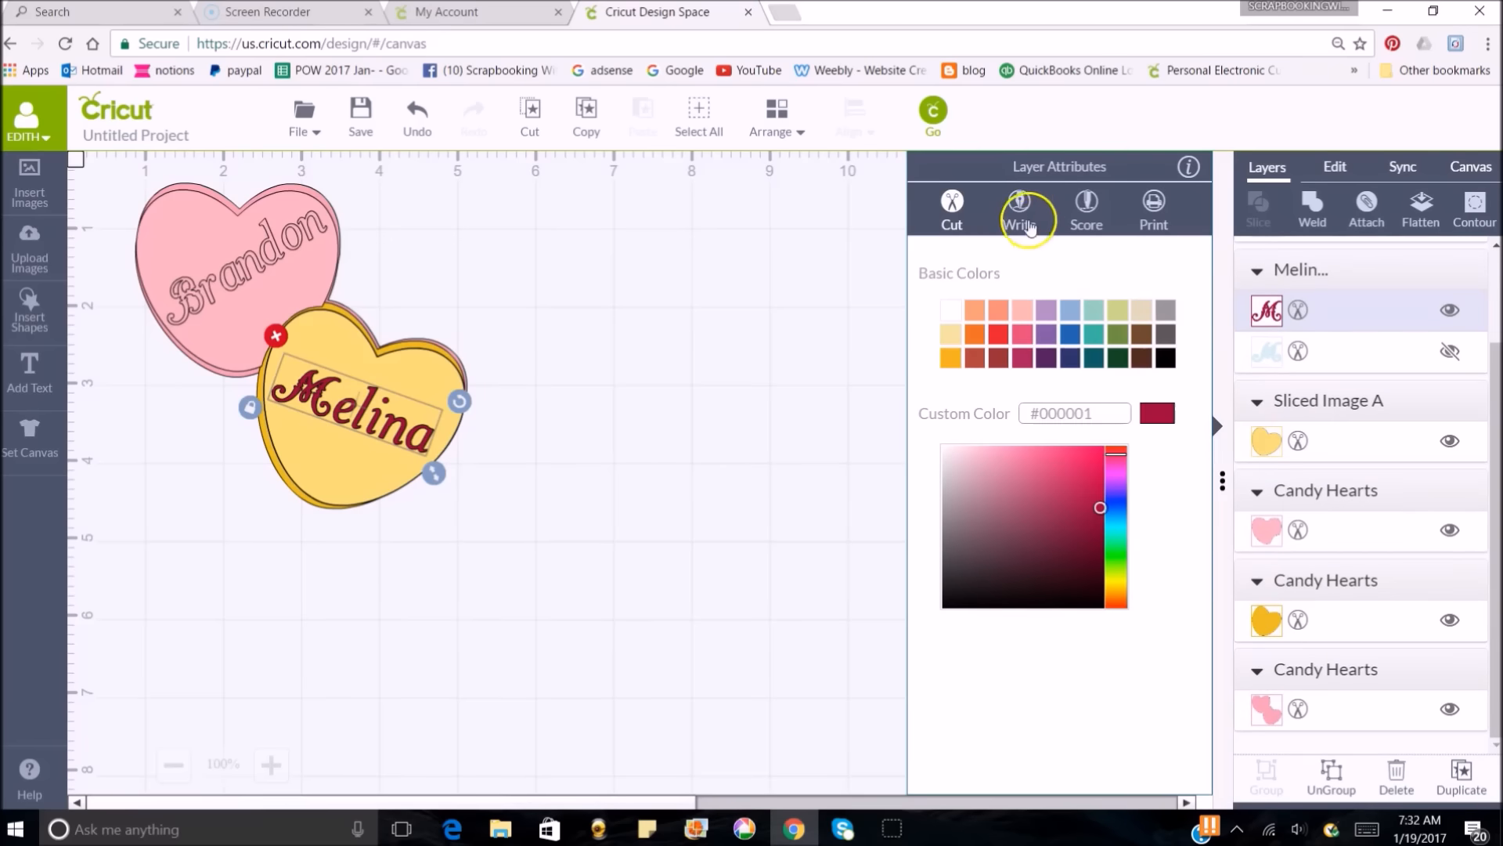
pyautogui.click(1020, 206)
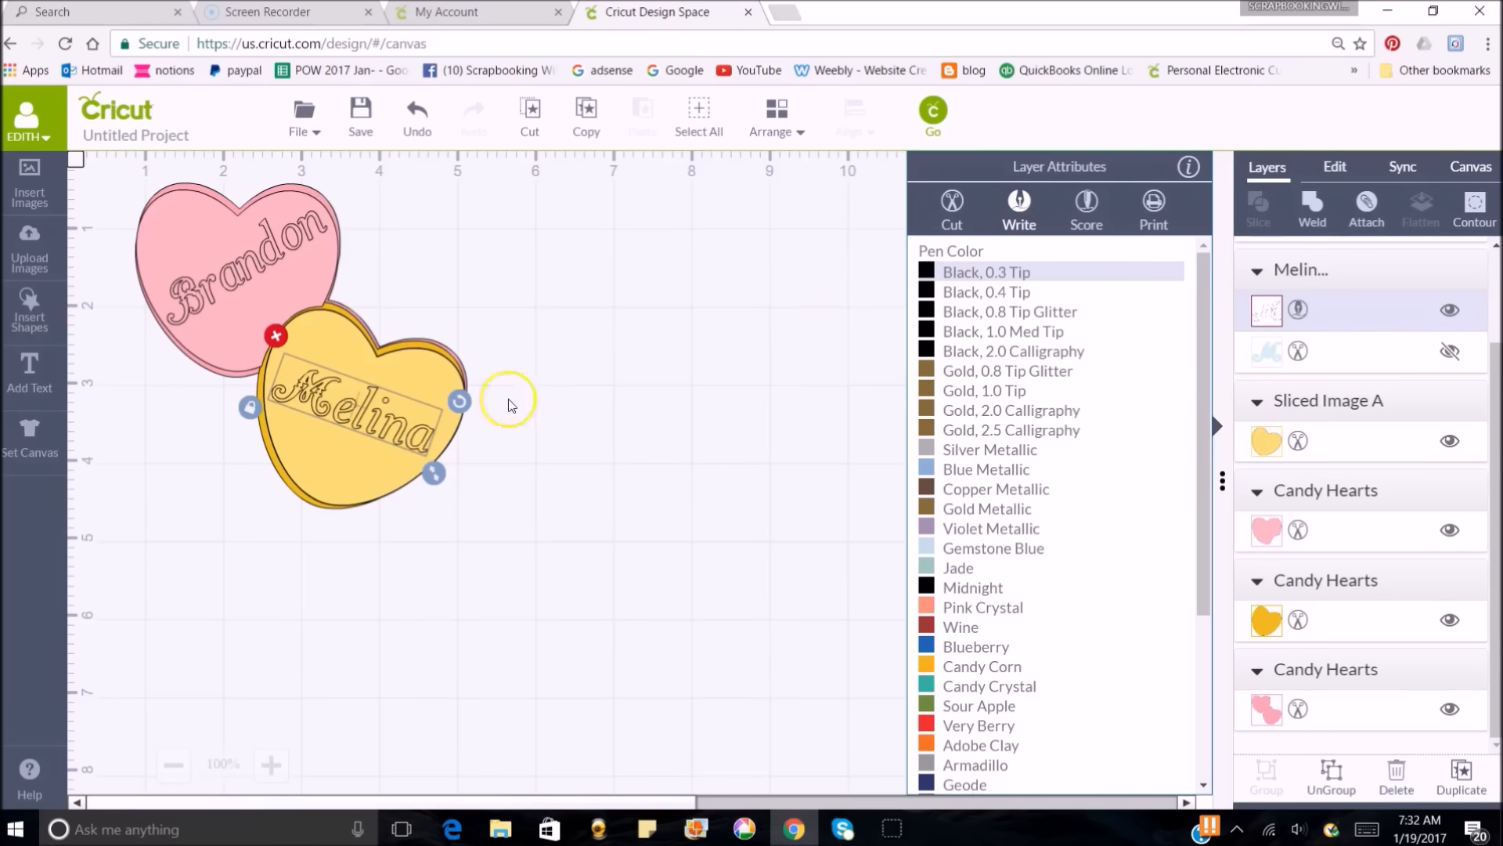
pyautogui.click(732, 338)
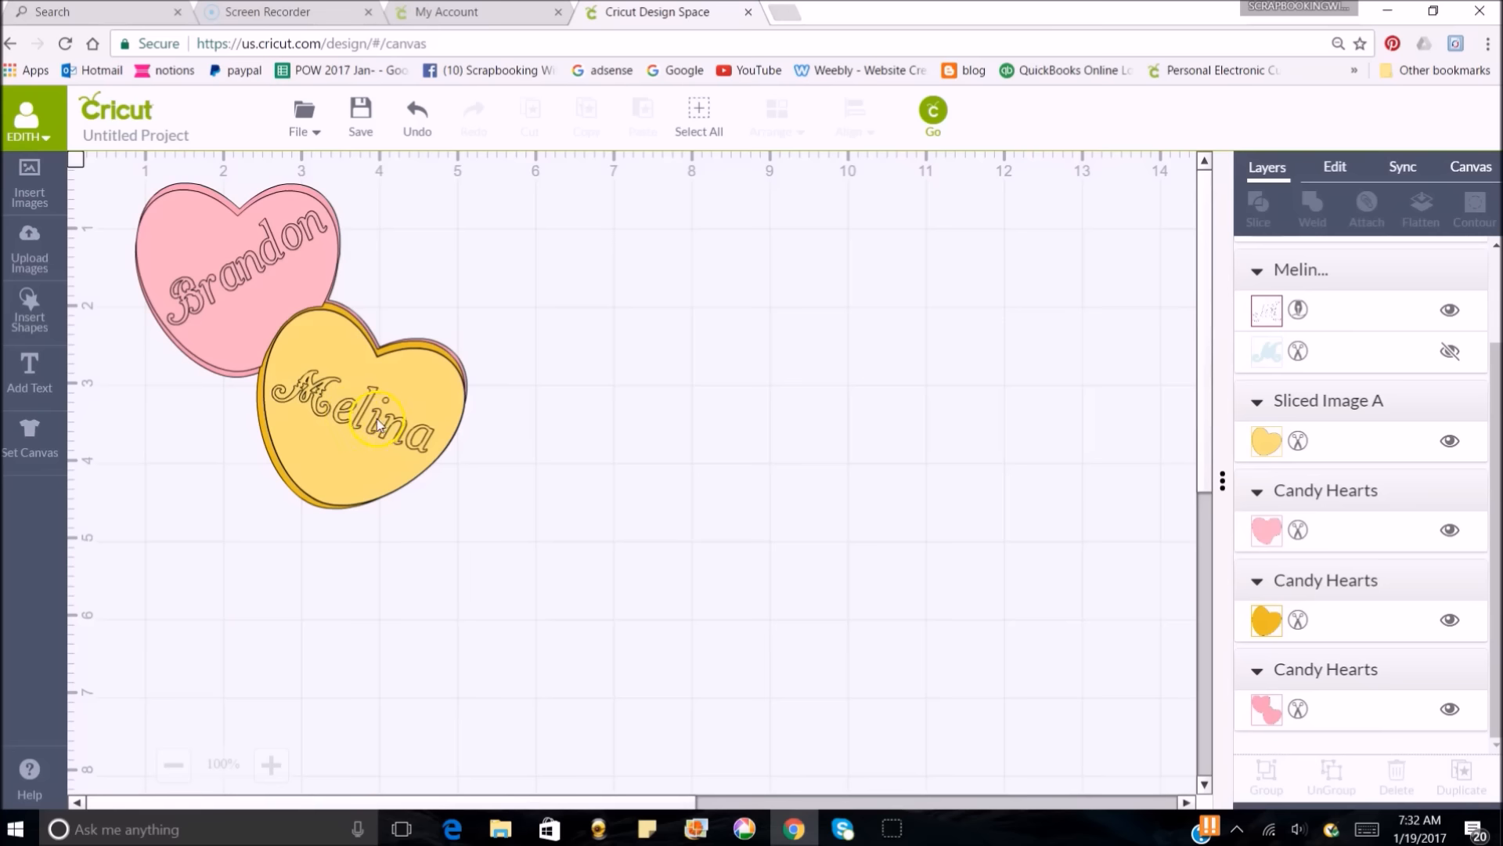
# - Move the light yellow heart and its name off the stacked hearts to the empty canvas, keeping the name centered on the heart
pyautogui.moveTo(378, 424); pyautogui.dragTo(656, 281)
pyautogui.moveTo(333, 403); pyautogui.dragTo(787, 281)
pyautogui.moveTo(599, 308); pyautogui.dragTo(798, 301)
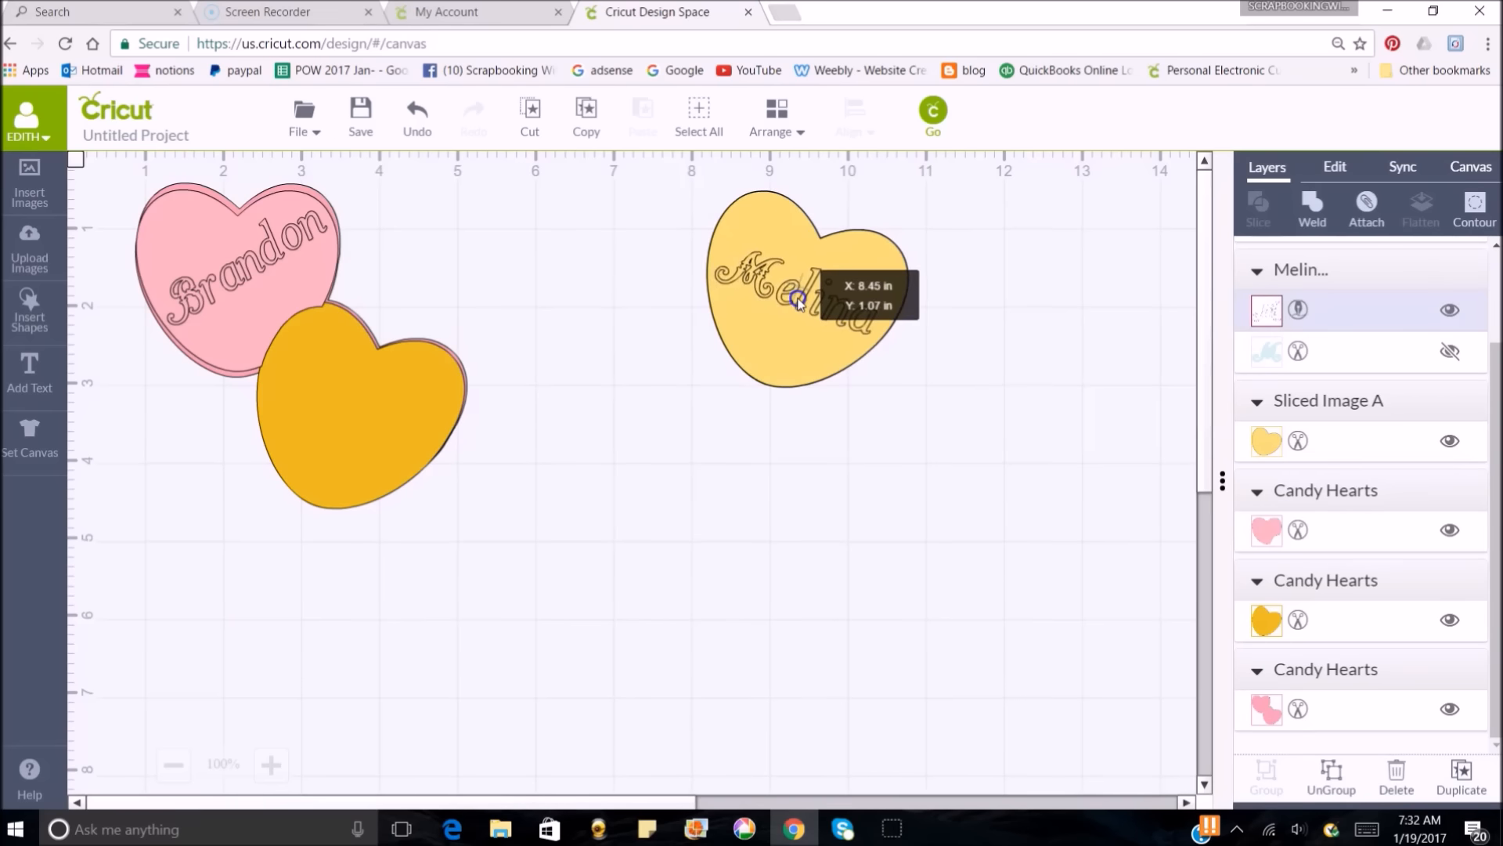
pyautogui.moveTo(798, 301); pyautogui.dragTo(797, 302)
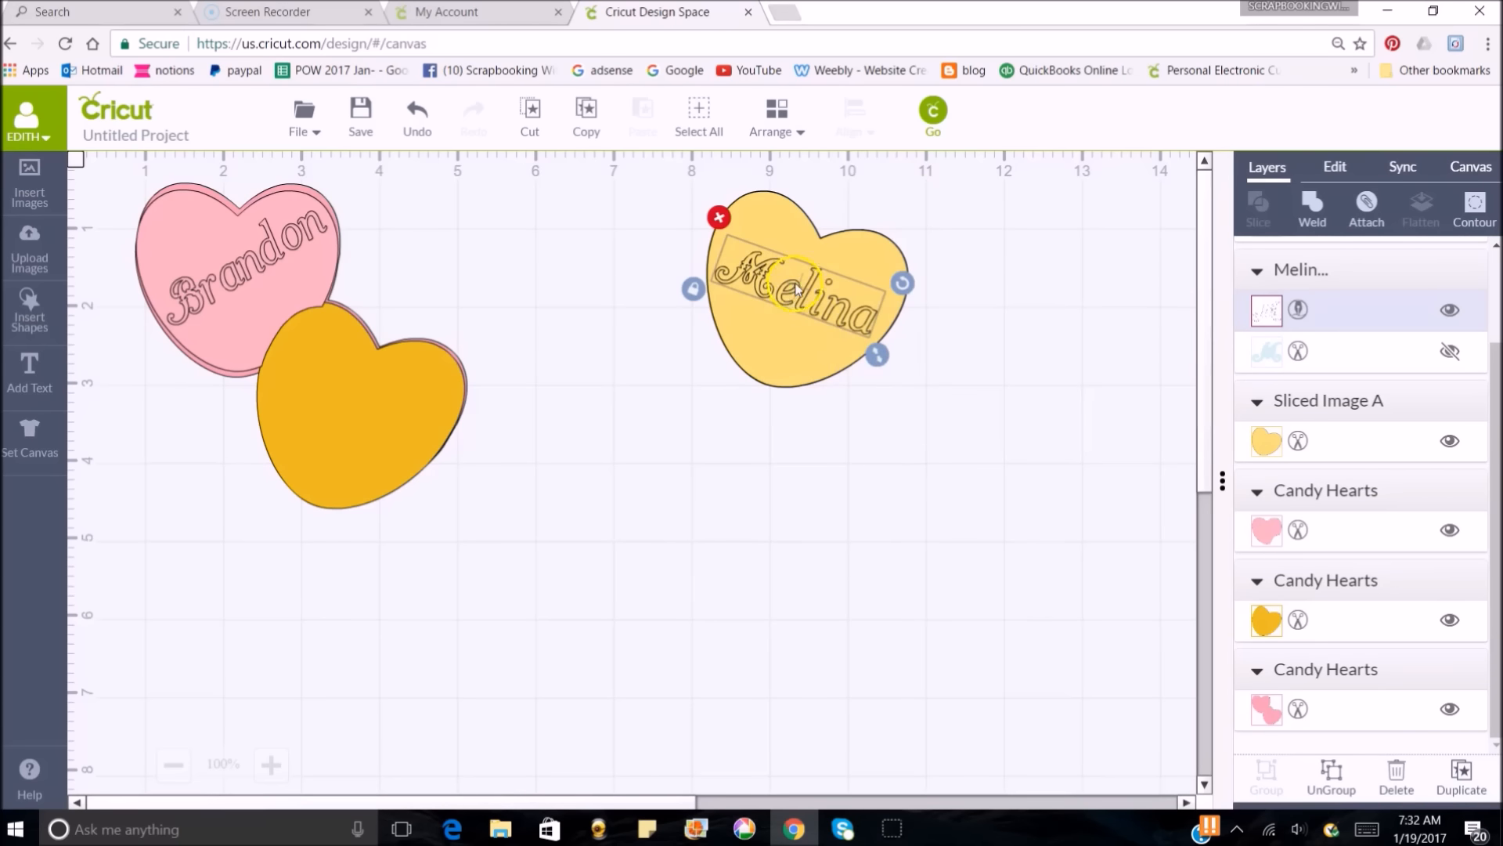
pyautogui.click(795, 288)
pyautogui.moveTo(797, 288); pyautogui.dragTo(798, 290)
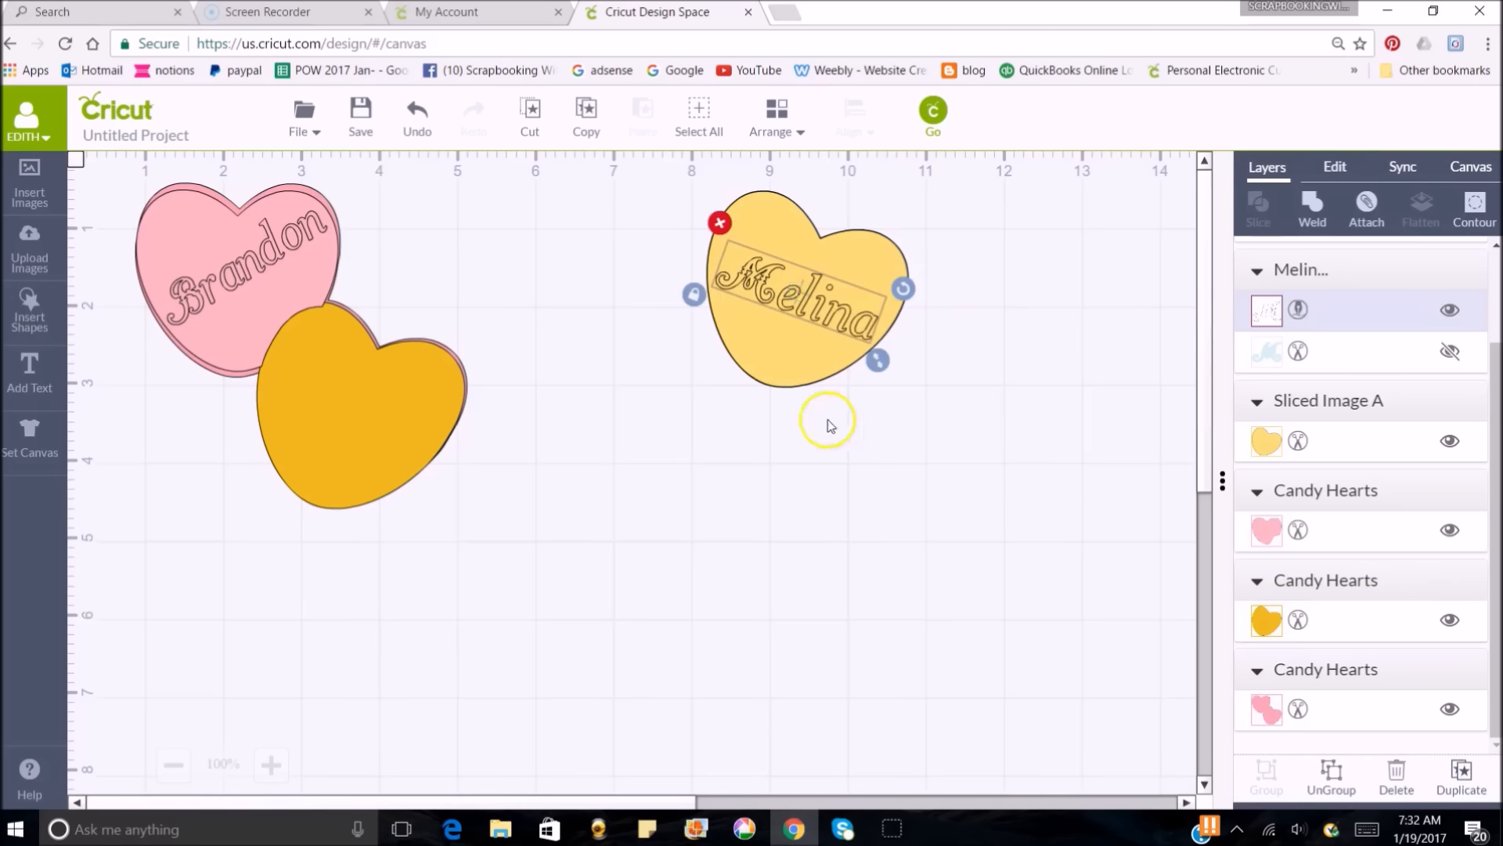
# - Attach the name to the light yellow heart and shift the attached set slightly across the canvas
pyautogui.keyDown('shift'); pyautogui.click(798, 363); pyautogui.keyUp('shift')
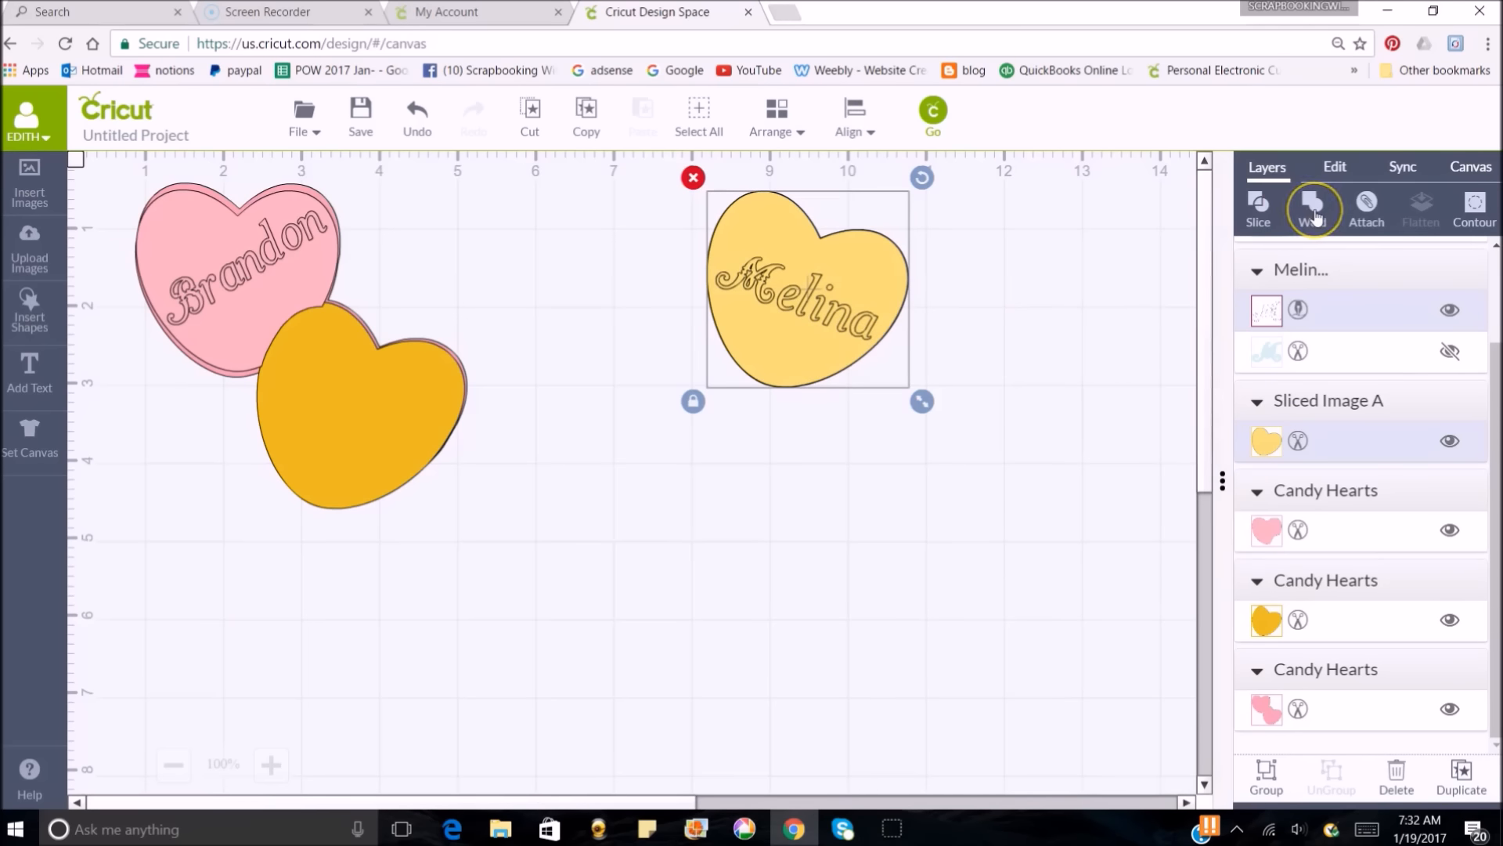
pyautogui.click(1366, 206)
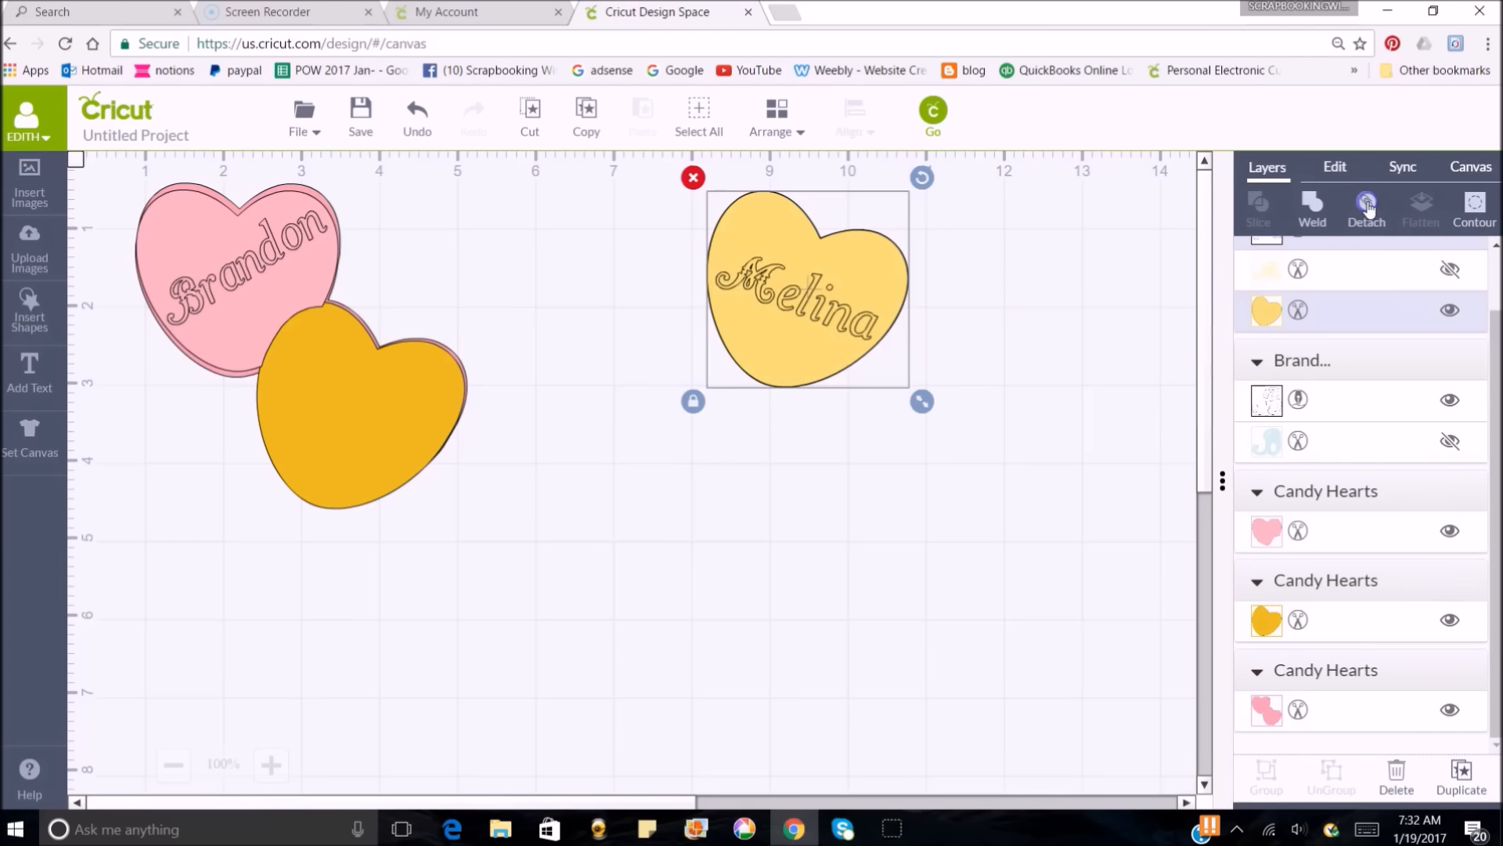
pyautogui.moveTo(769, 362); pyautogui.dragTo(818, 380)
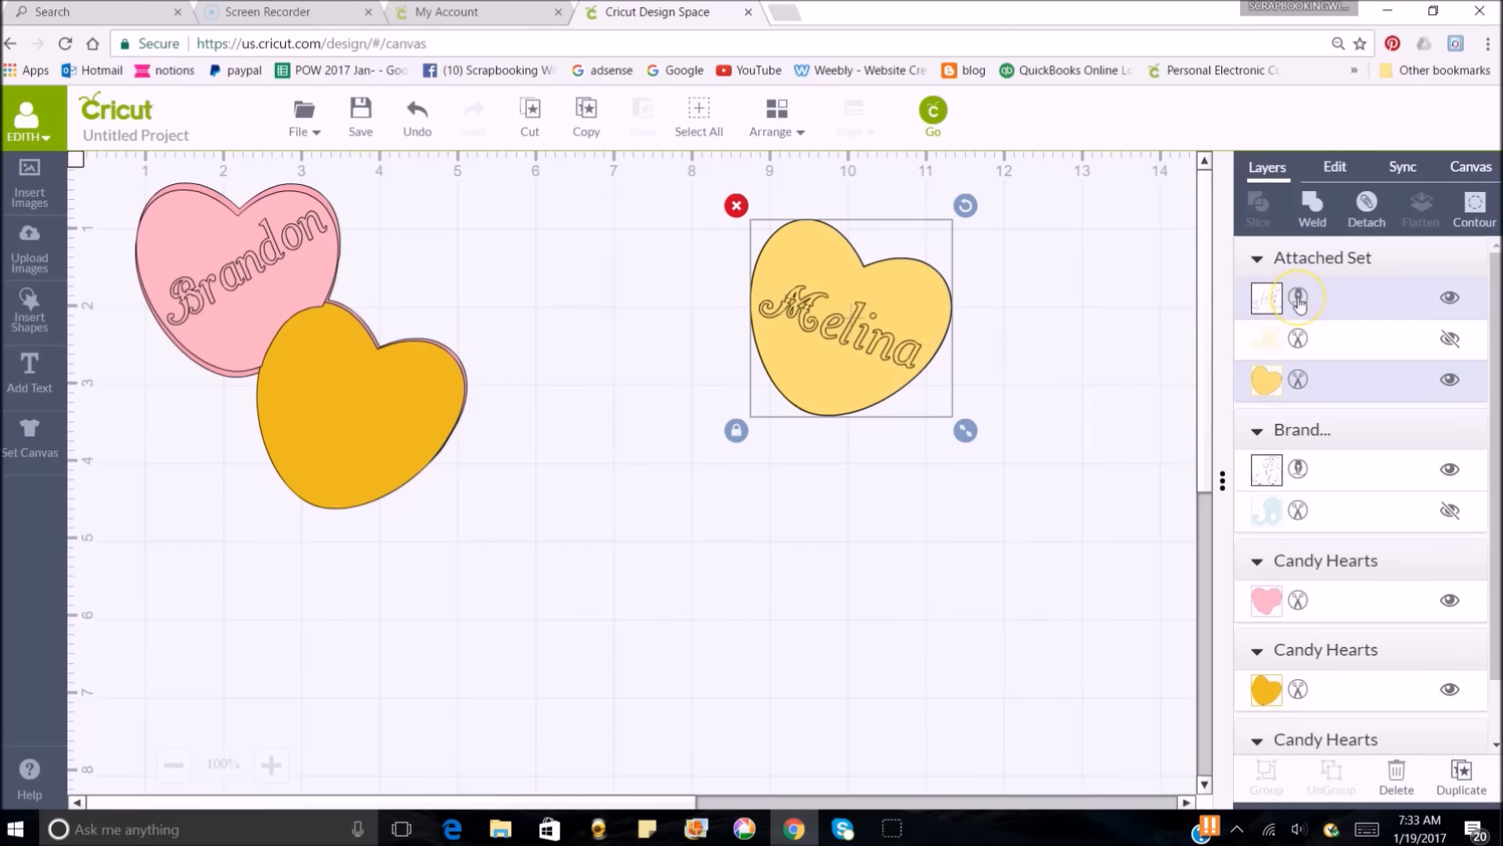
pyautogui.click(1270, 304)
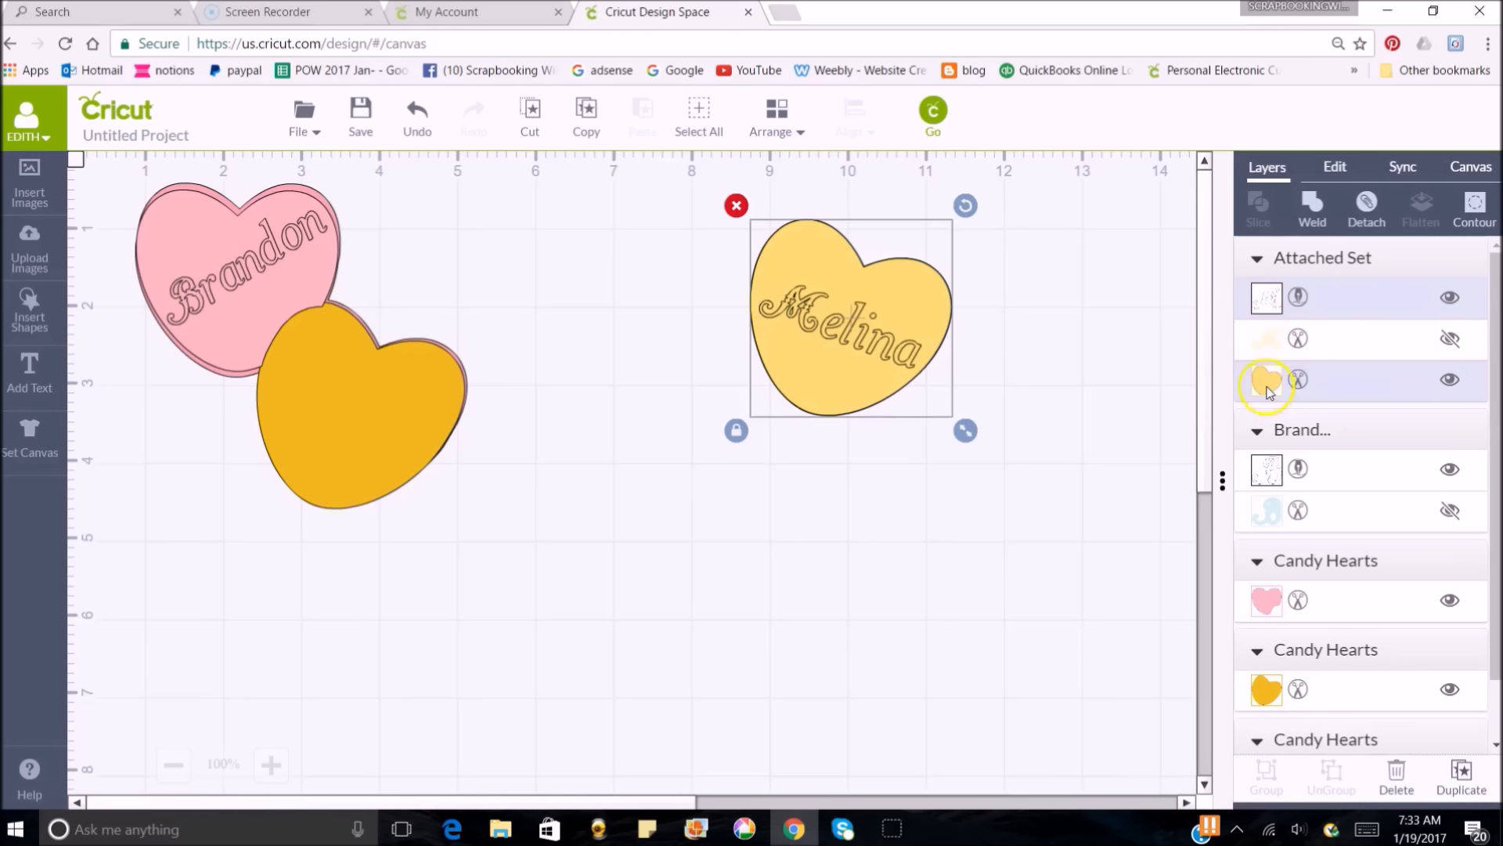
# - Attach the other name to the light pink heart and move the set between the stacked hearts and the yellow set
pyautogui.click(229, 282)
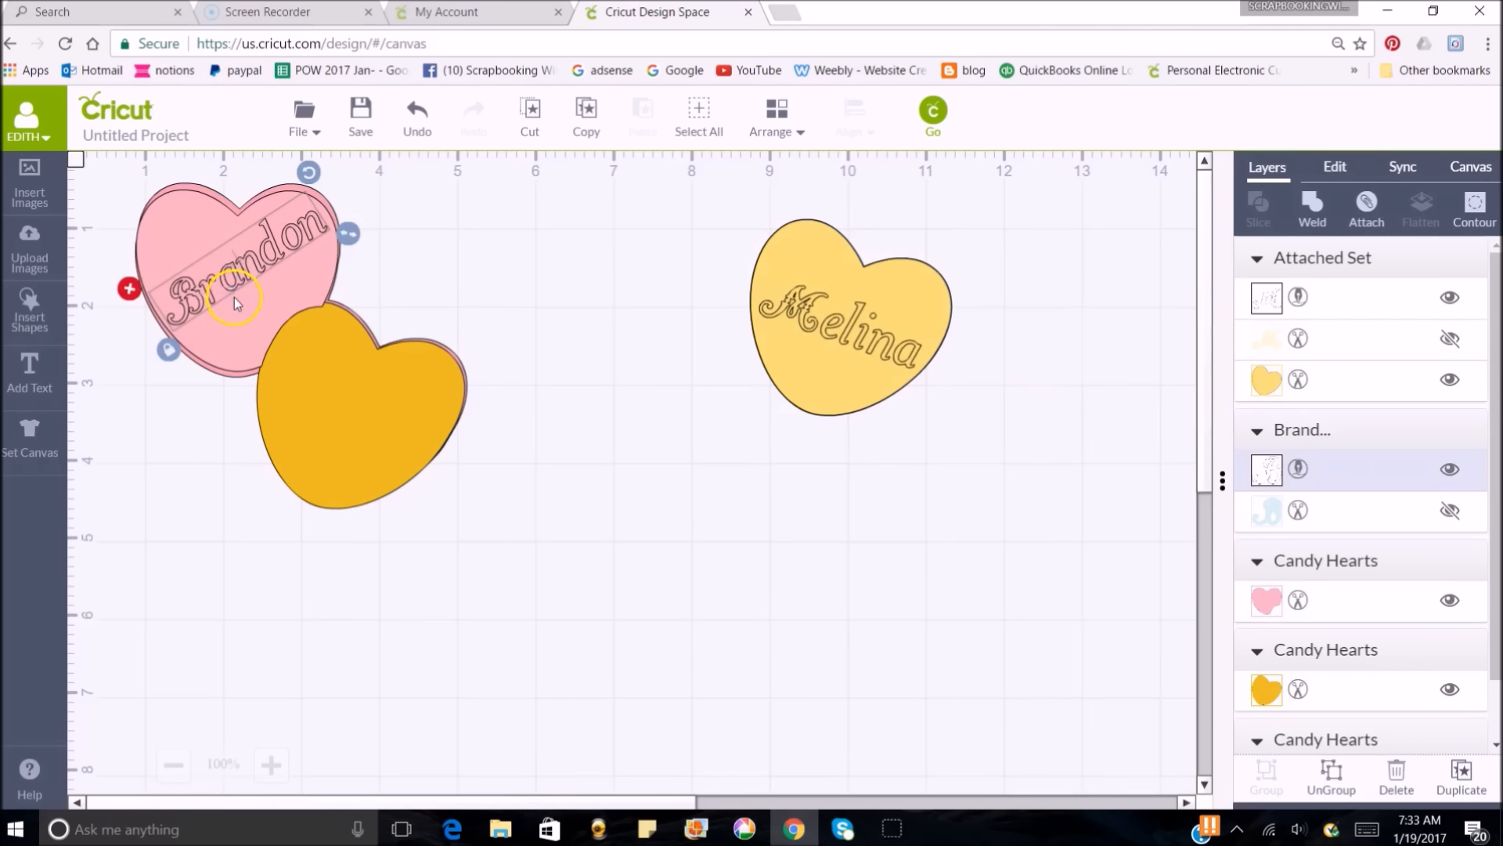
pyautogui.keyDown('shift'); pyautogui.click(237, 325); pyautogui.keyUp('shift')
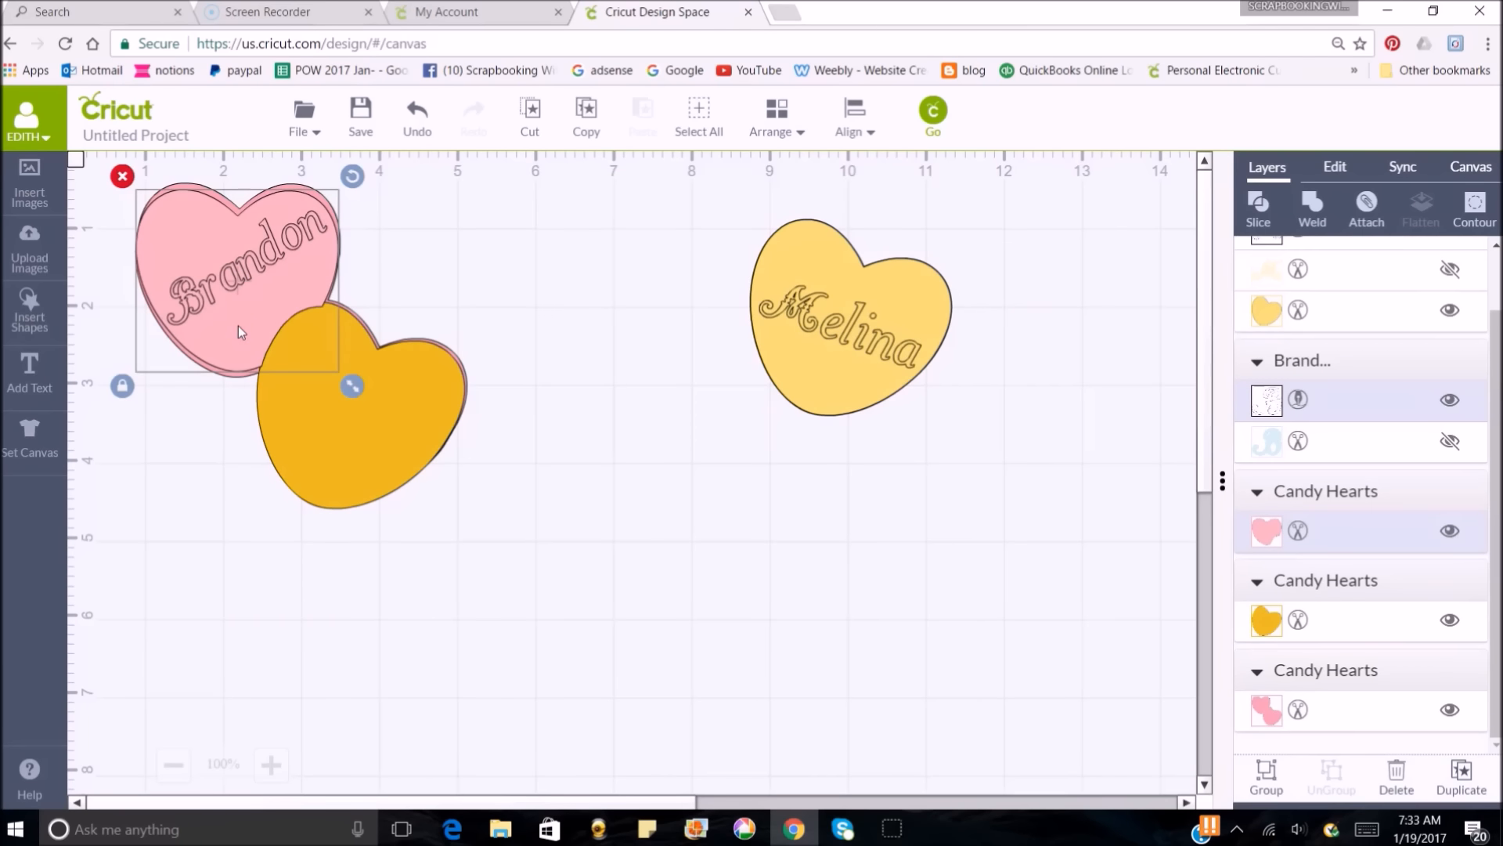
pyautogui.click(1367, 206)
pyautogui.moveTo(296, 275); pyautogui.dragTo(662, 288)
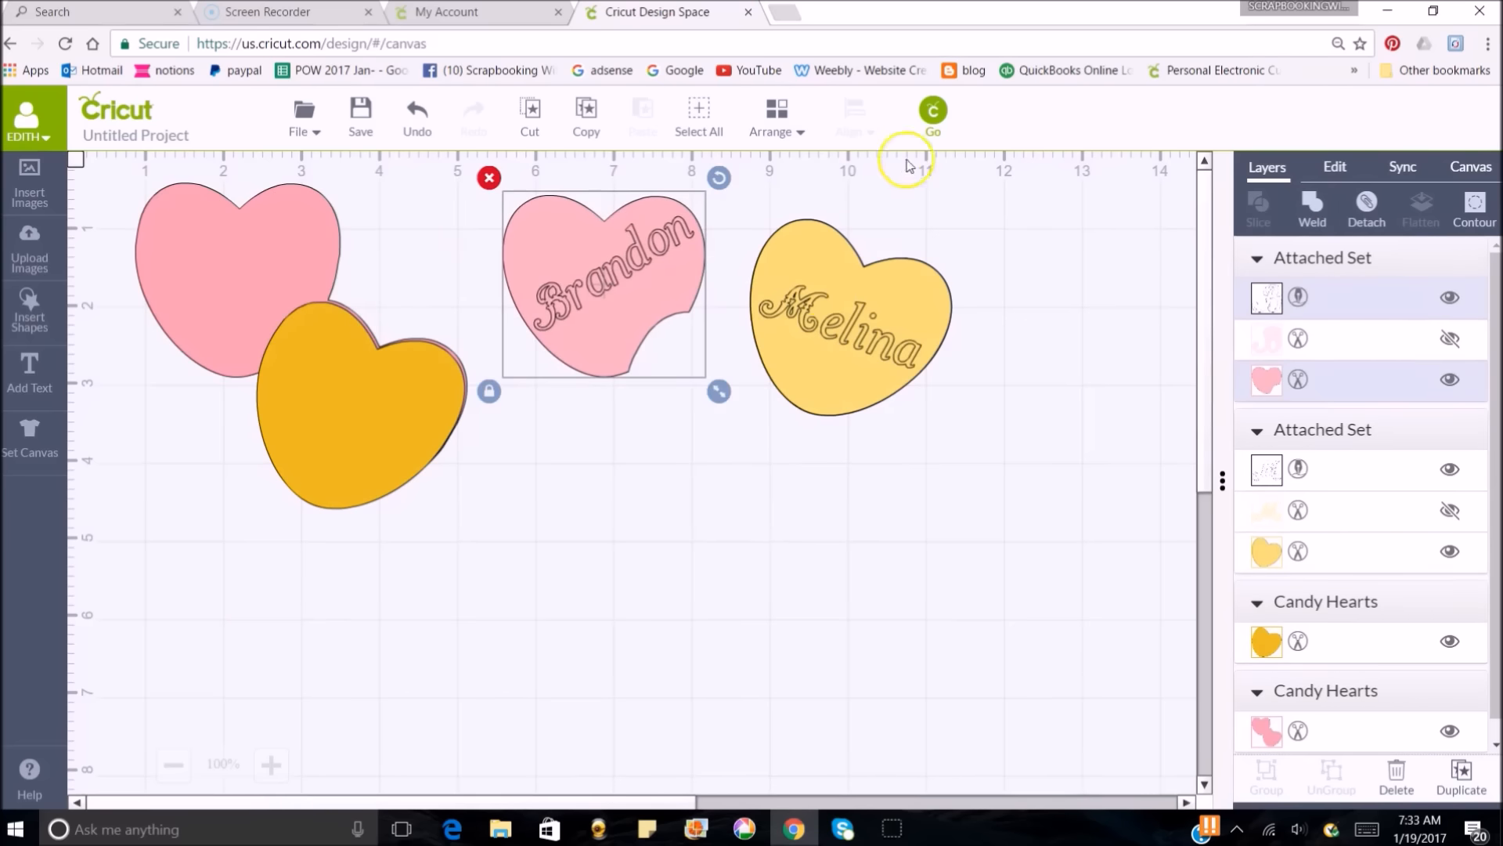
# - Send the project with both attached hearts on to the cutting stage
pyautogui.click(934, 115)
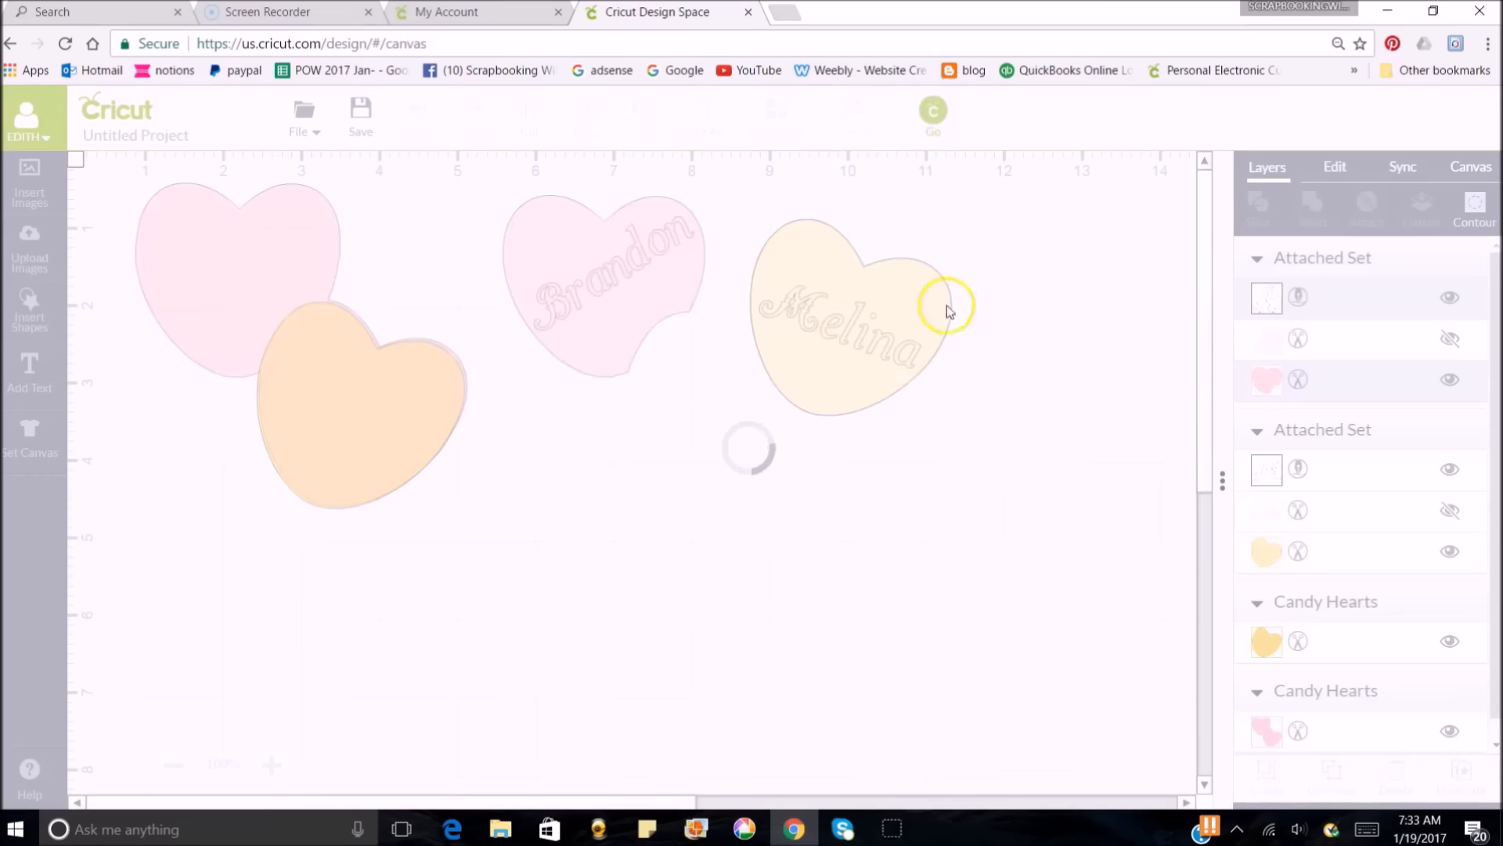